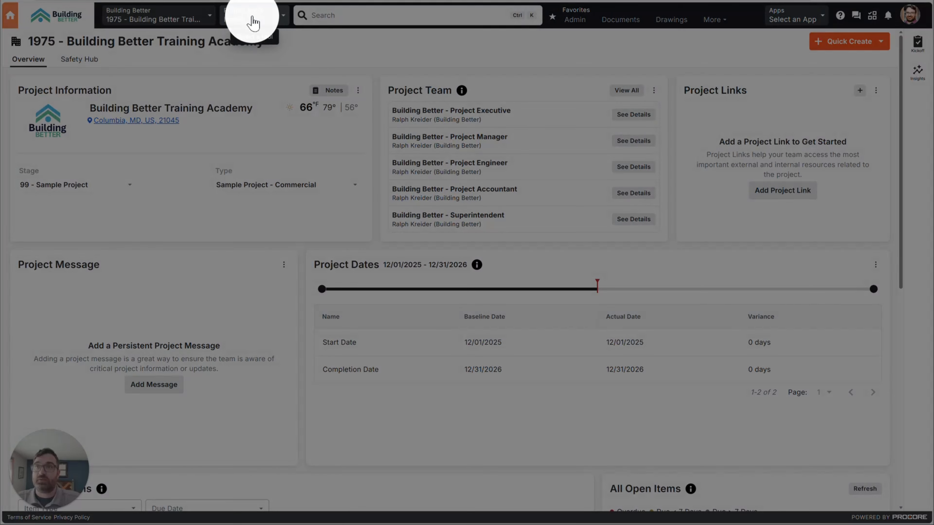
Star the RFIs tool as a favorite among the project tools and open it.
{"action": "left_click", "coordinate": [251, 21]}
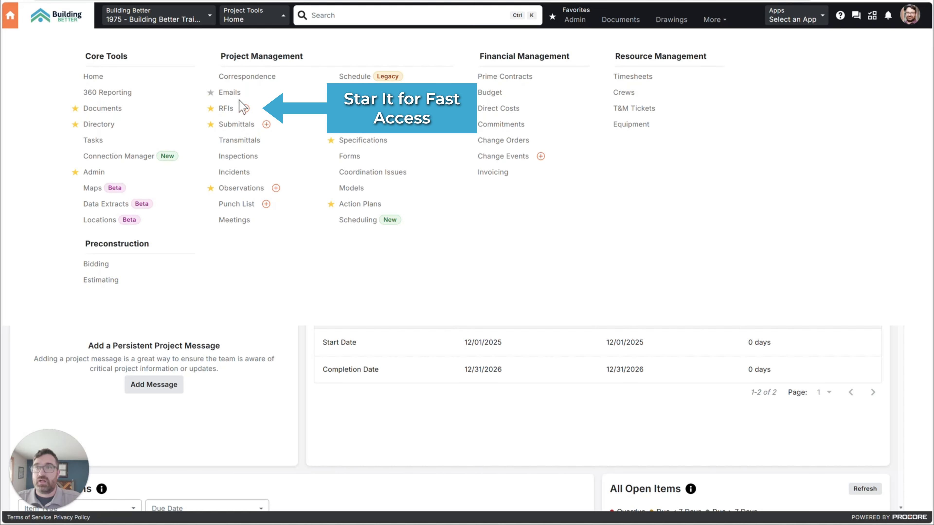
{"action": "left_click", "coordinate": [210, 110]}
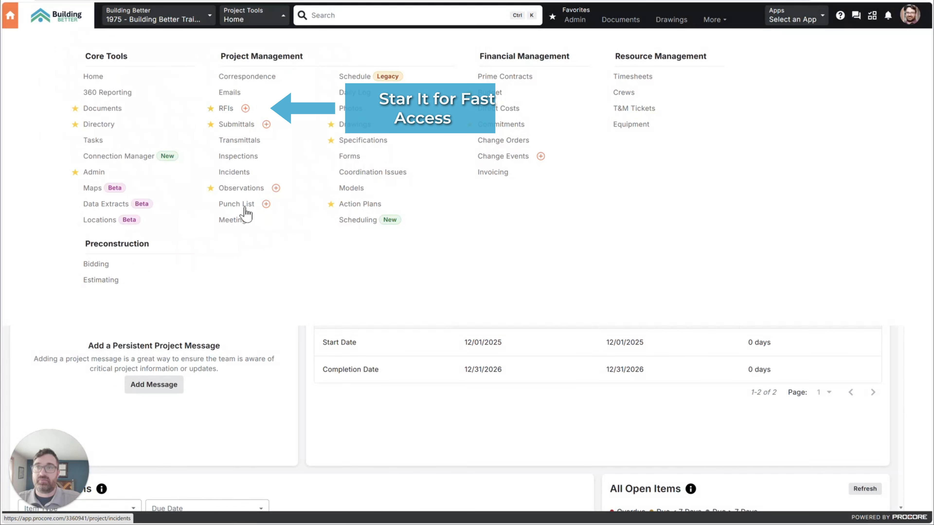
{"action": "left_click", "coordinate": [226, 109]}
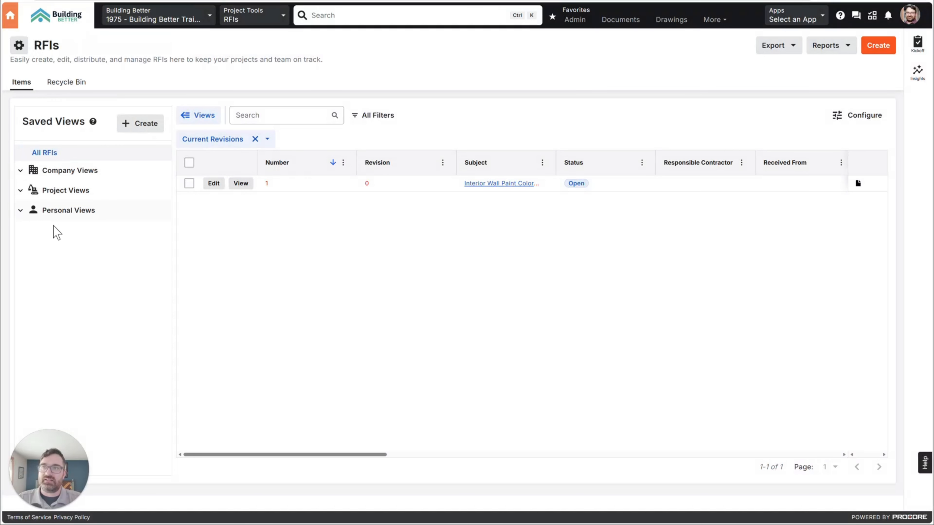
Check the Company, Project and Personal groups of saved RFI views and hide the Saved Views list.
{"action": "left_click", "coordinate": [20, 171]}
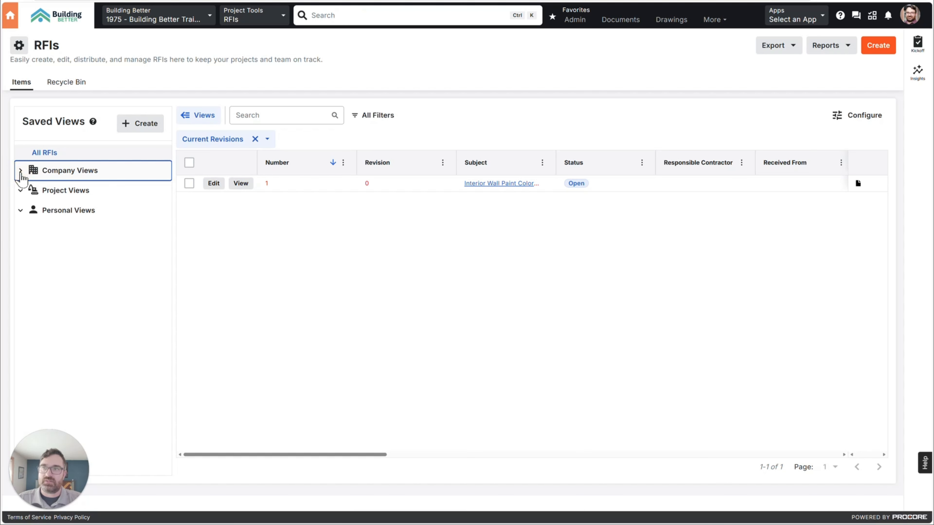
{"action": "left_click", "coordinate": [21, 190]}
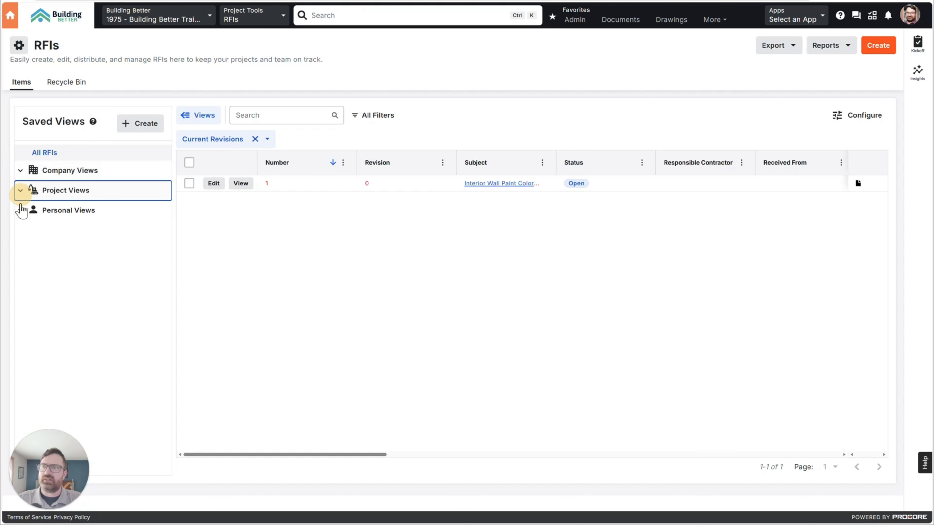
{"action": "left_click", "coordinate": [21, 211]}
{"action": "left_click", "coordinate": [20, 211]}
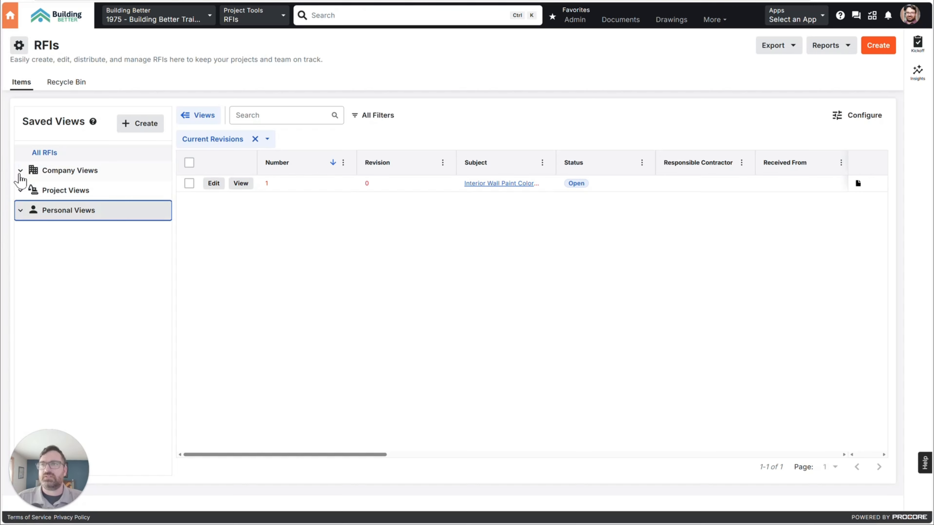
{"action": "left_click", "coordinate": [198, 115]}
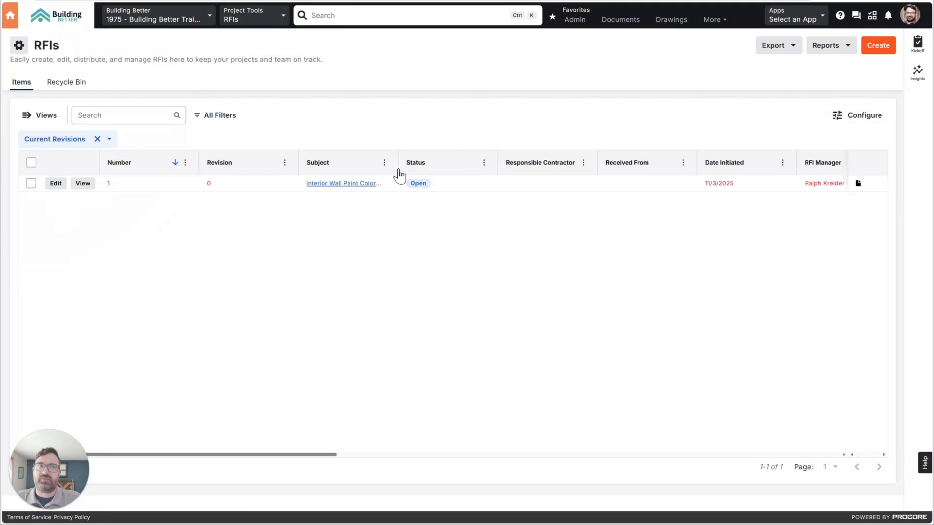
Review all the filters offered for the RFI list and close them without applying any.
{"action": "left_click", "coordinate": [216, 115]}
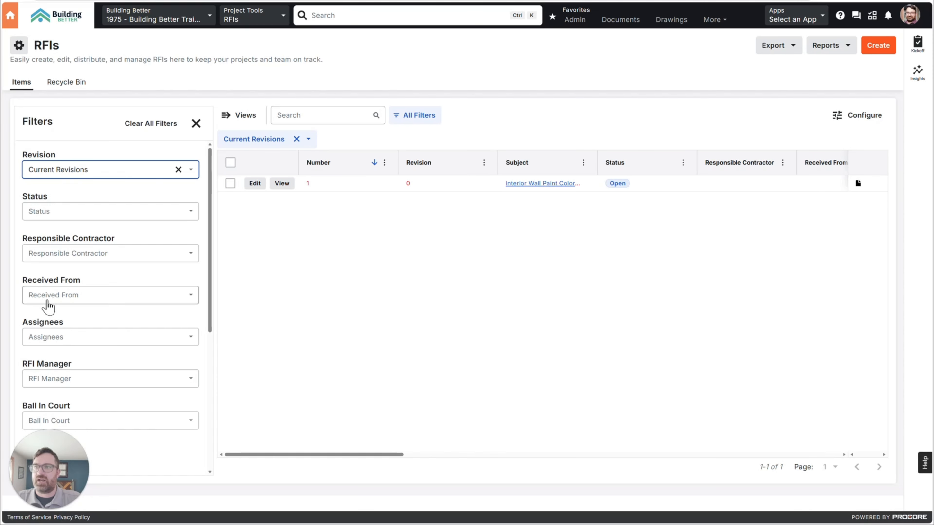
{"action": "scroll", "coordinate": [97, 436], "scroll_direction": "down", "scroll_amount": 6}
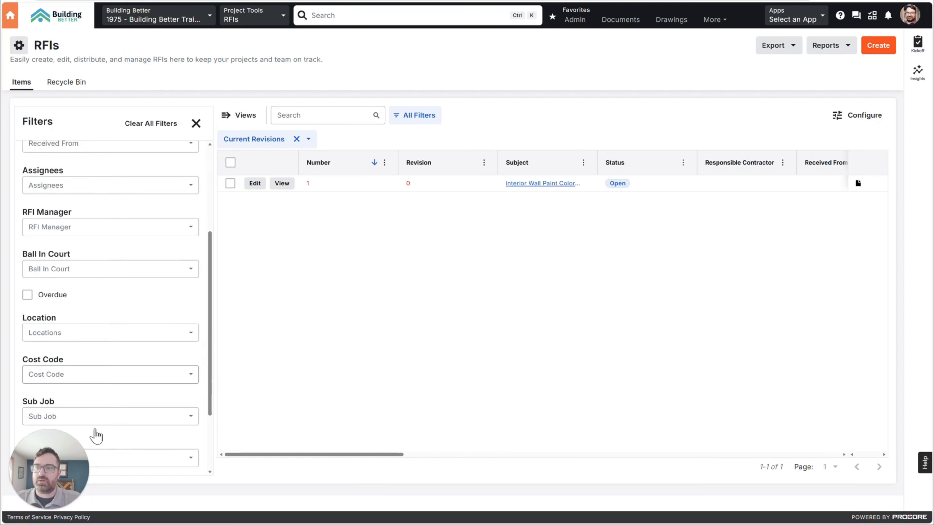
{"action": "scroll", "coordinate": [104, 257], "scroll_direction": "up", "scroll_amount": 4}
{"action": "scroll", "coordinate": [101, 262], "scroll_direction": "up", "scroll_amount": 3}
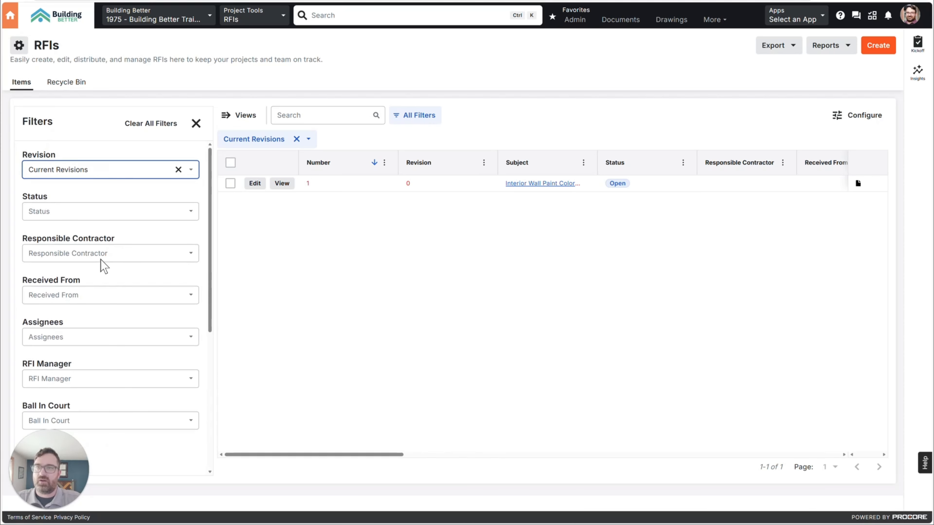
{"action": "left_click", "coordinate": [196, 124]}
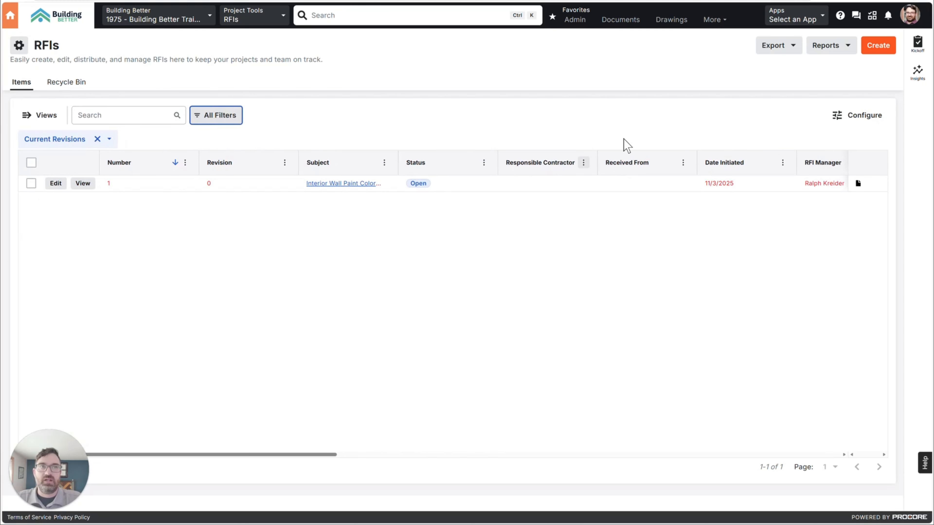
Check which export formats and report options are offered for the RFI list.
{"action": "left_click", "coordinate": [798, 51]}
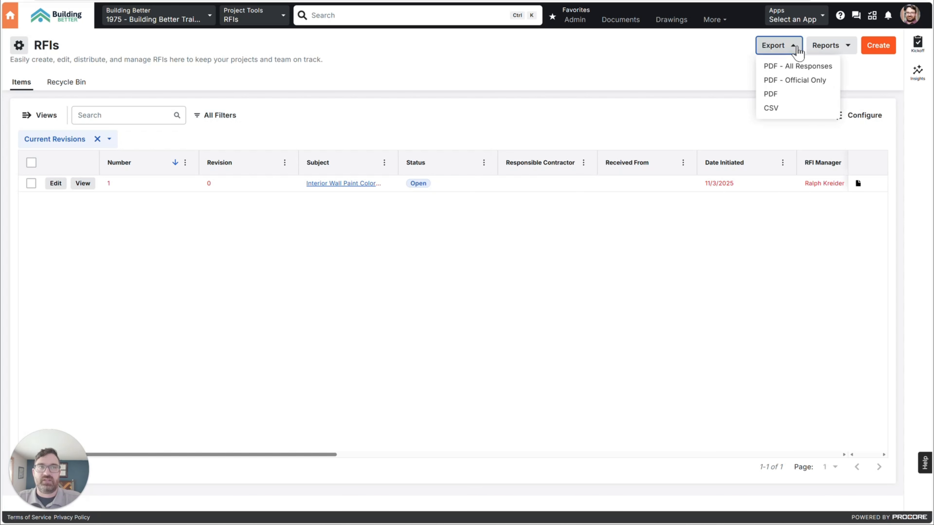
{"action": "left_click", "coordinate": [830, 51]}
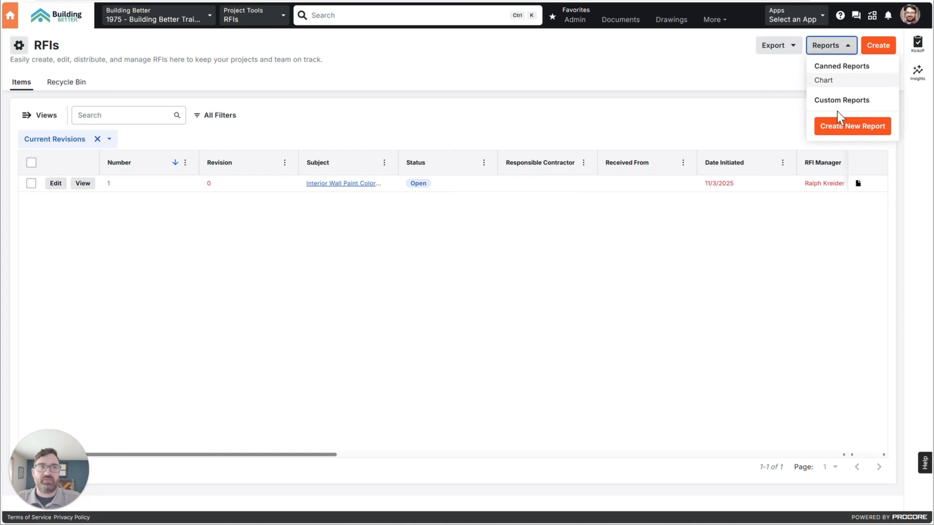
{"action": "left_click", "coordinate": [620, 54]}
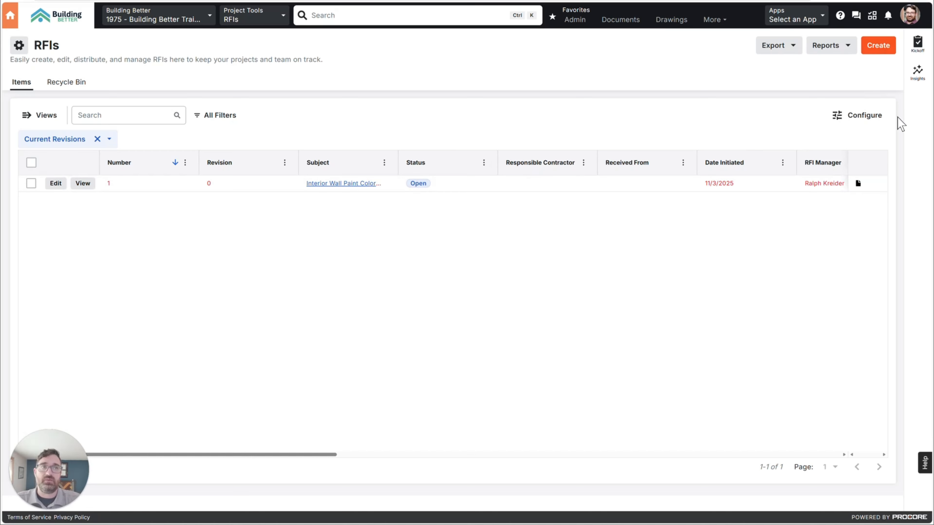
Review the column visibility options in the RFI table settings and close them.
{"action": "left_click", "coordinate": [864, 115]}
{"action": "scroll", "coordinate": [774, 236], "scroll_direction": "down", "scroll_amount": 3}
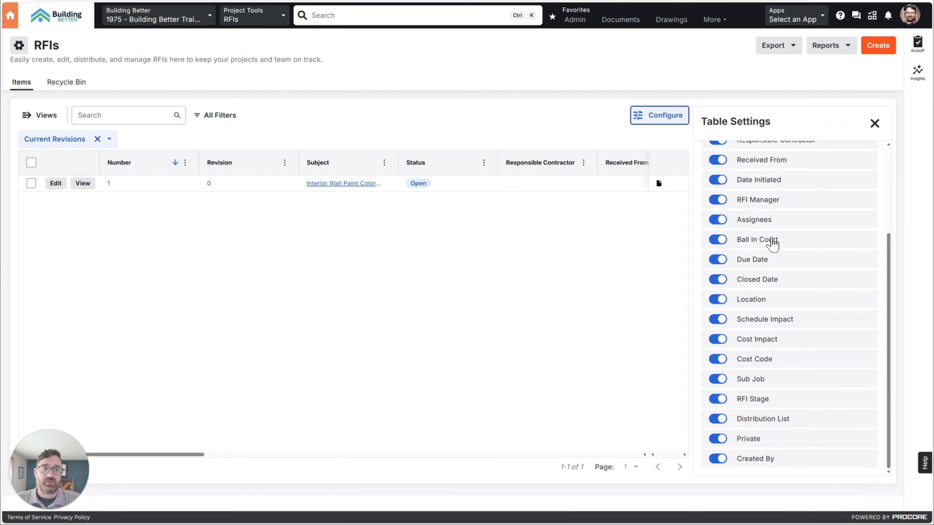
{"action": "scroll", "coordinate": [809, 191], "scroll_direction": "up", "scroll_amount": 4}
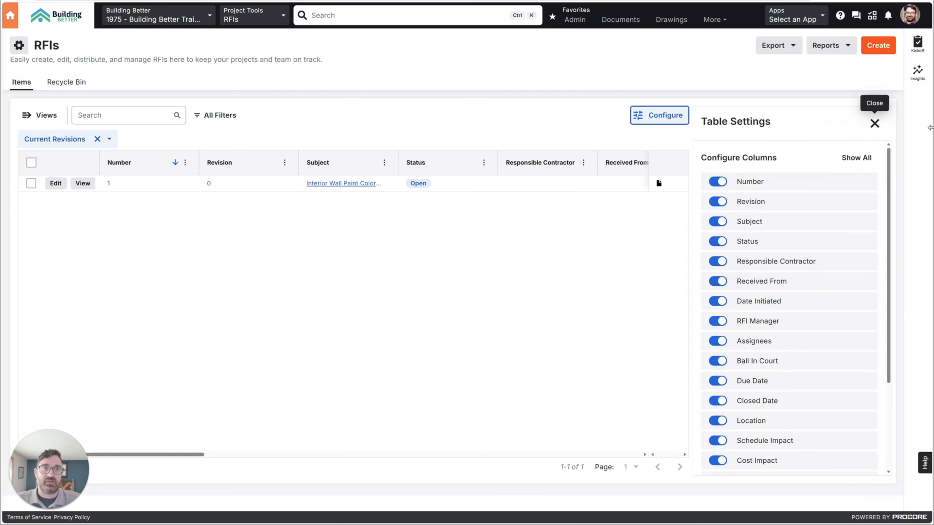
{"action": "left_click", "coordinate": [875, 123]}
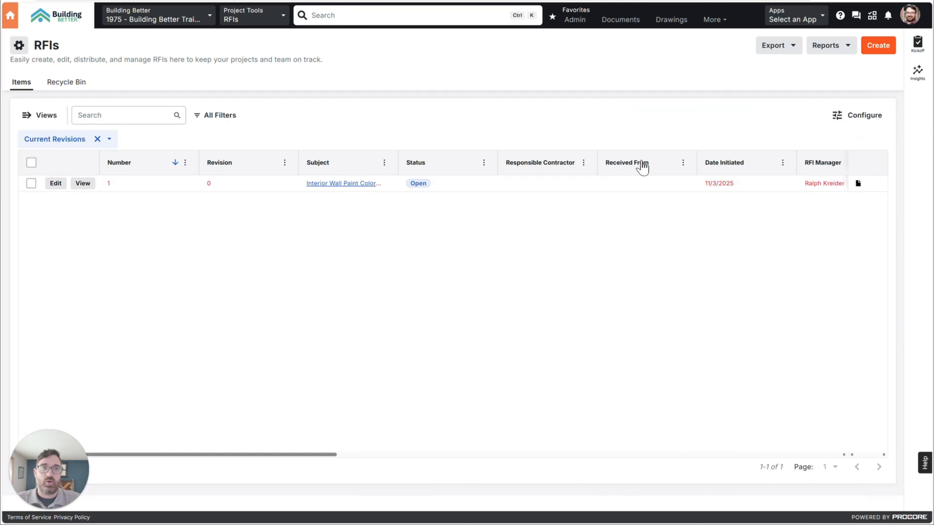
Hide the Received From column in the RFI list.
{"action": "left_click", "coordinate": [683, 162]}
{"action": "mouse_move", "coordinate": [704, 184]}
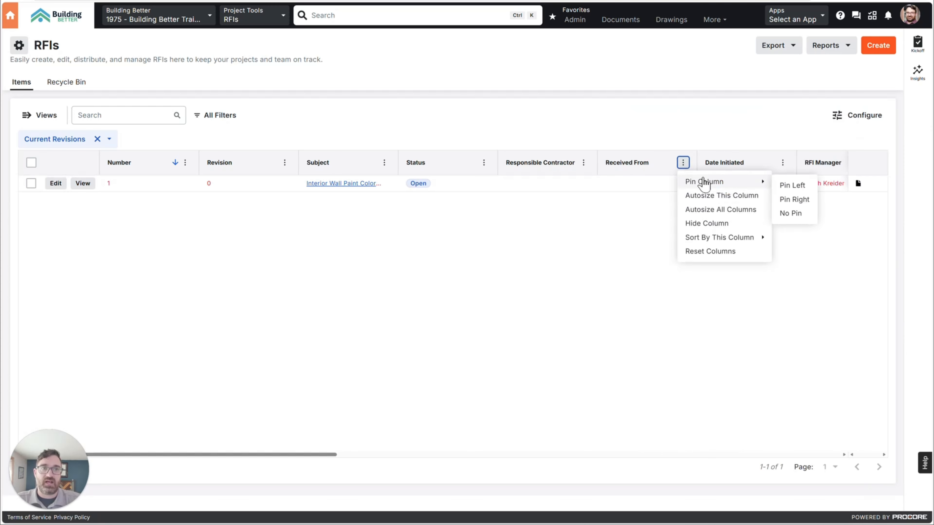
{"action": "left_click", "coordinate": [707, 223]}
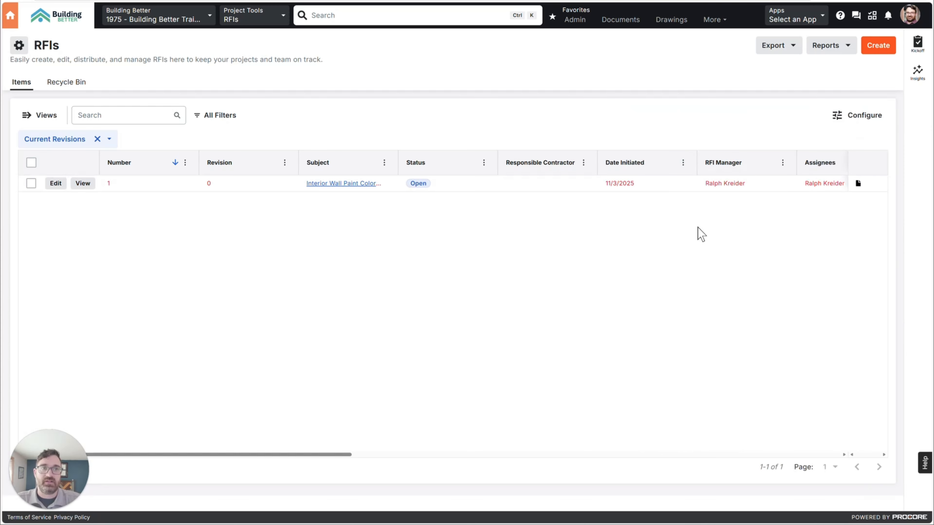
Pin the Number column to the left of the RFI table and check the remaining columns beside it.
{"action": "left_click", "coordinate": [185, 163]}
{"action": "mouse_move", "coordinate": [225, 182]}
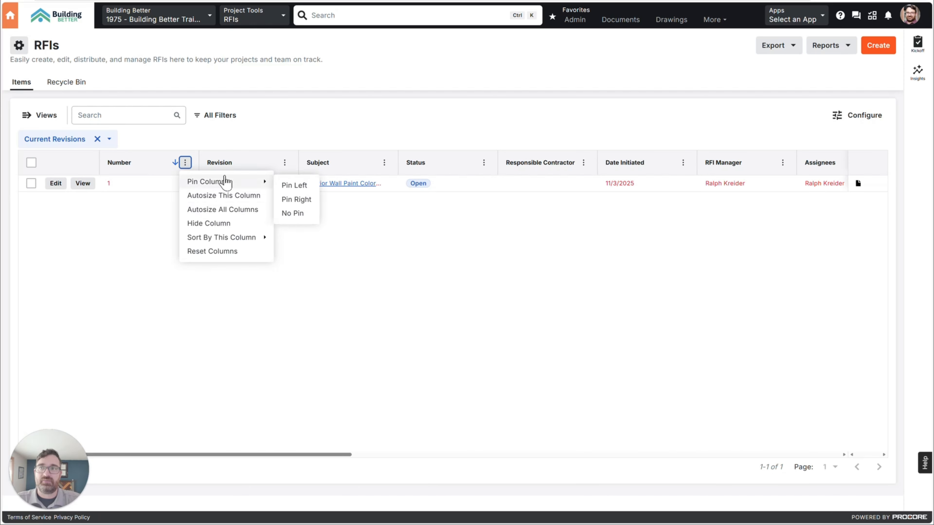
{"action": "left_click", "coordinate": [315, 184]}
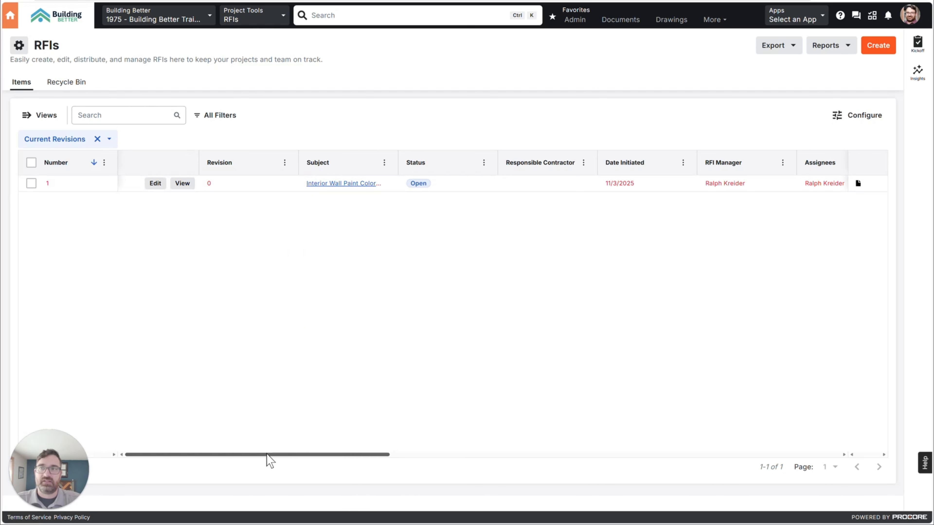
{"action": "left_click_drag", "start_coordinate": [268, 456], "coordinate": [192, 434]}
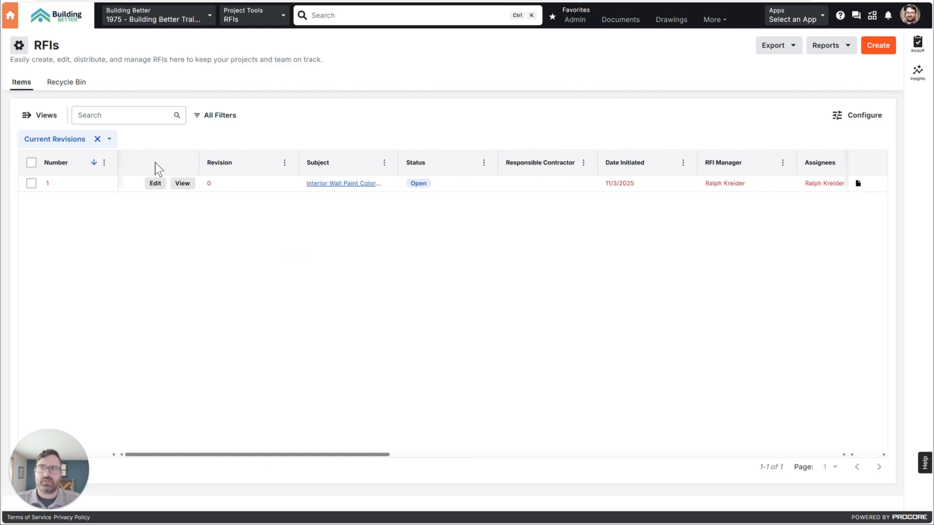
{"action": "left_click", "coordinate": [156, 184]}
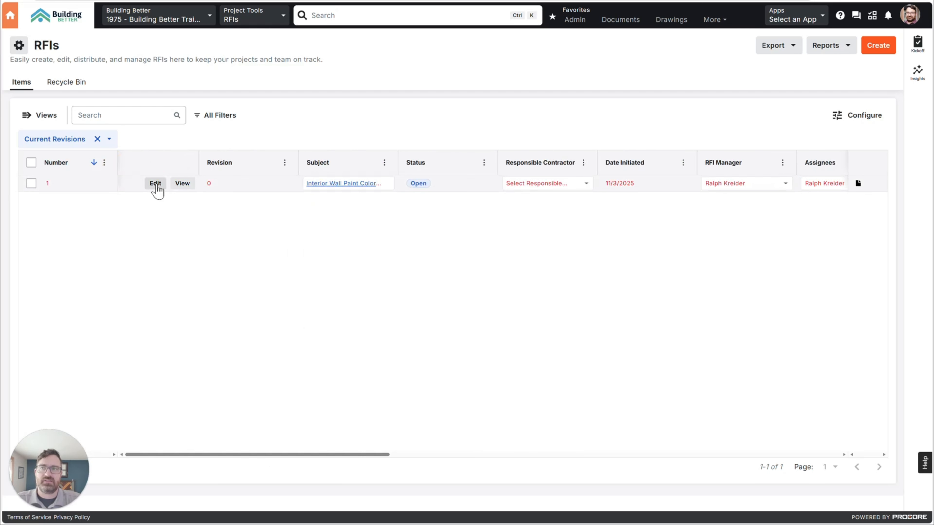
Remove the pin from the Number column in the RFI table.
{"action": "left_click", "coordinate": [105, 163]}
{"action": "mouse_move", "coordinate": [140, 183]}
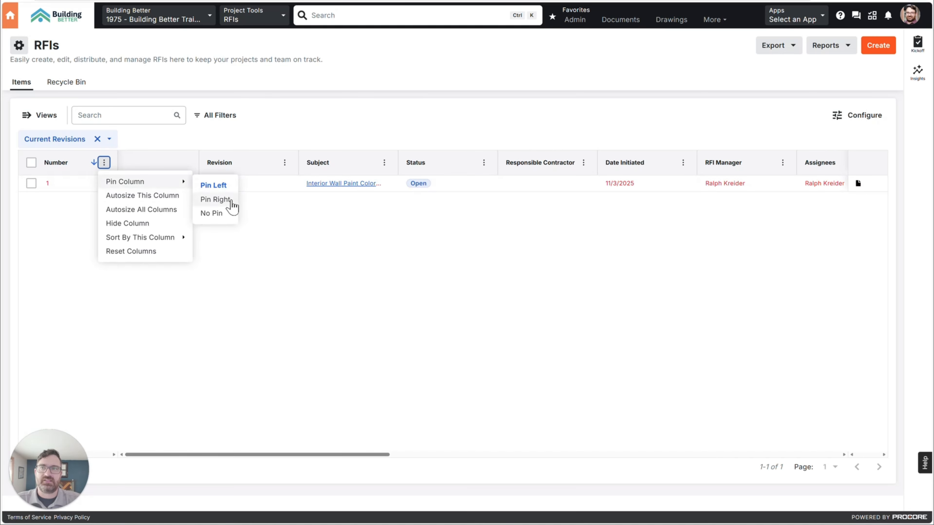
{"action": "left_click", "coordinate": [215, 213]}
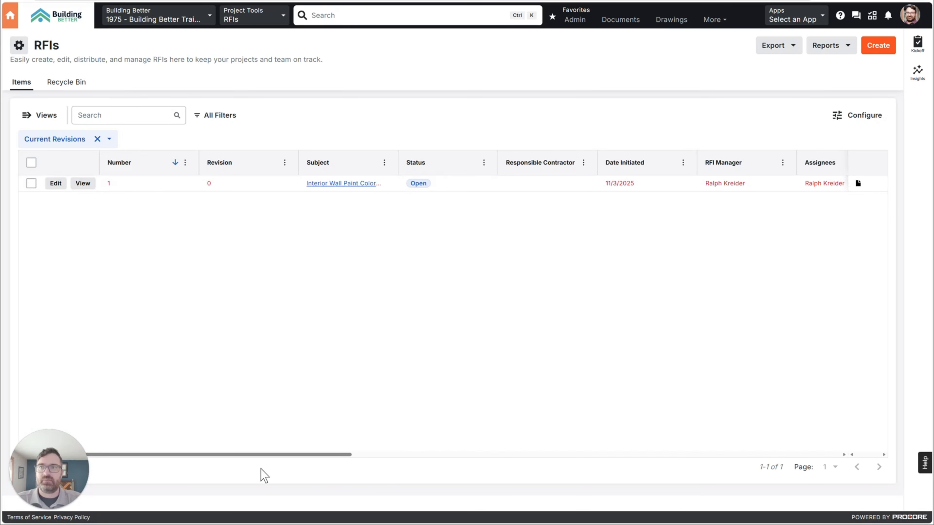
{"action": "left_click_drag", "start_coordinate": [257, 456], "coordinate": [148, 442]}
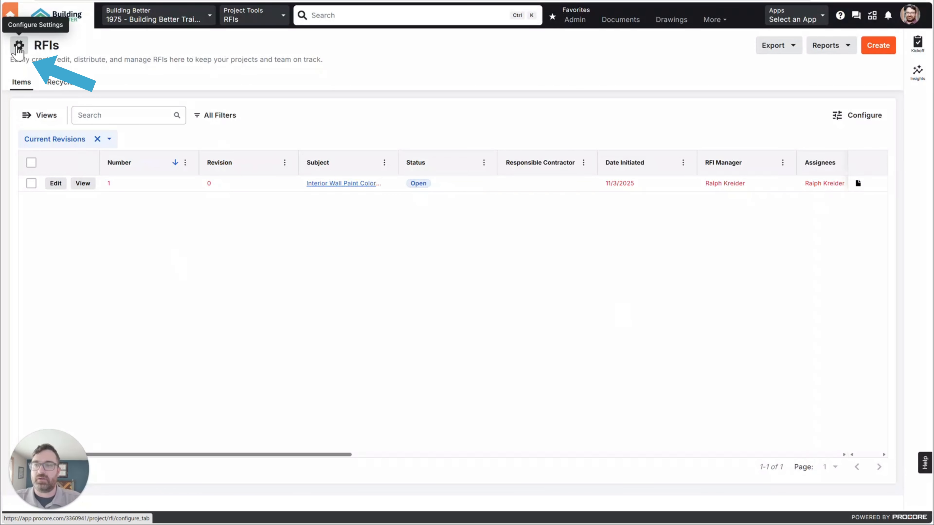
In the RFI settings, assign a default RFI Manager for RFIs created by Standard users, choosing the Building Better user.
{"action": "left_click", "coordinate": [19, 47]}
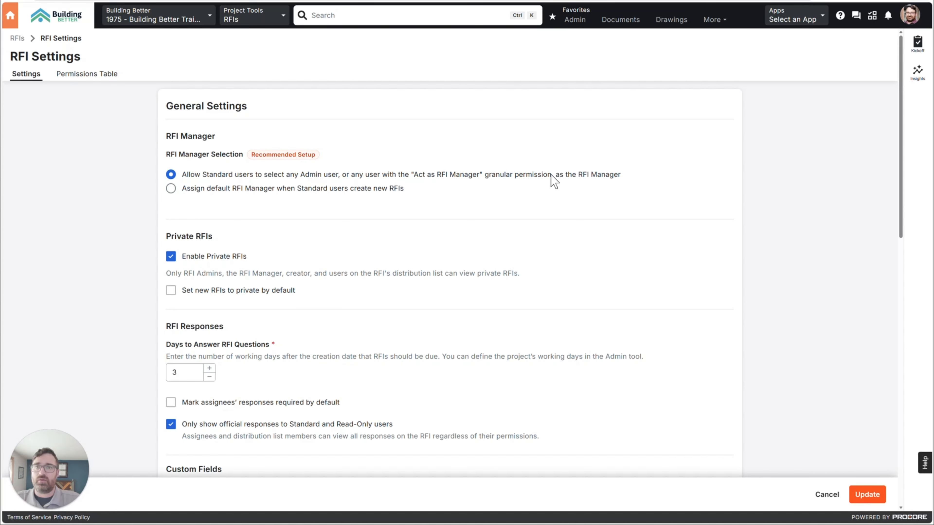
{"action": "left_click", "coordinate": [170, 188]}
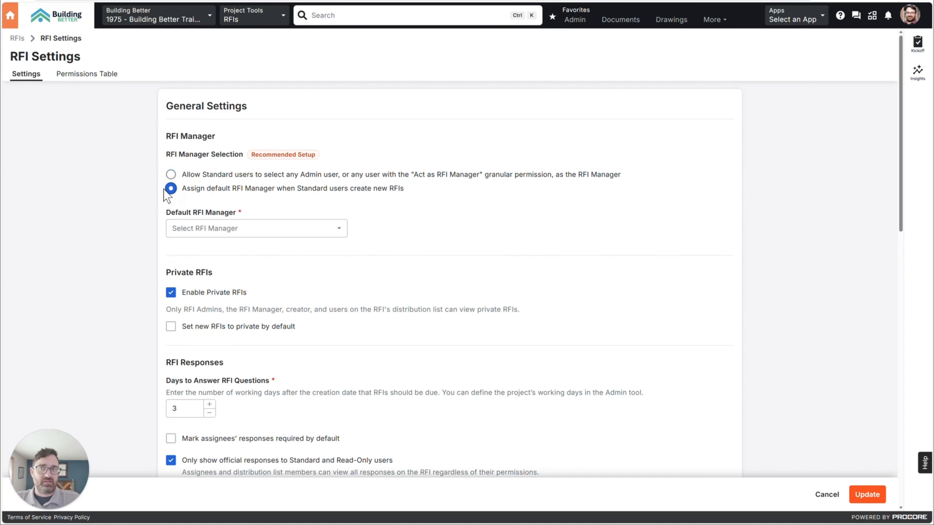
{"action": "left_click", "coordinate": [177, 228]}
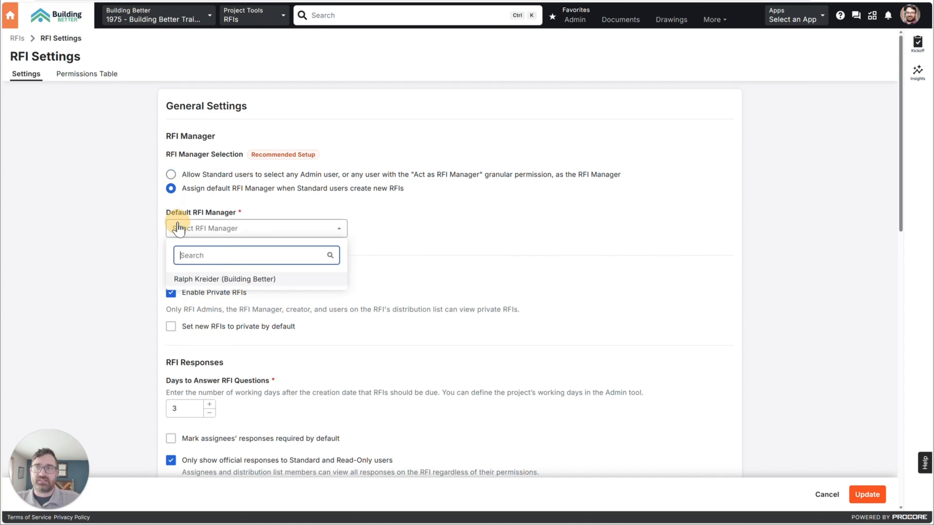
{"action": "left_click", "coordinate": [192, 280]}
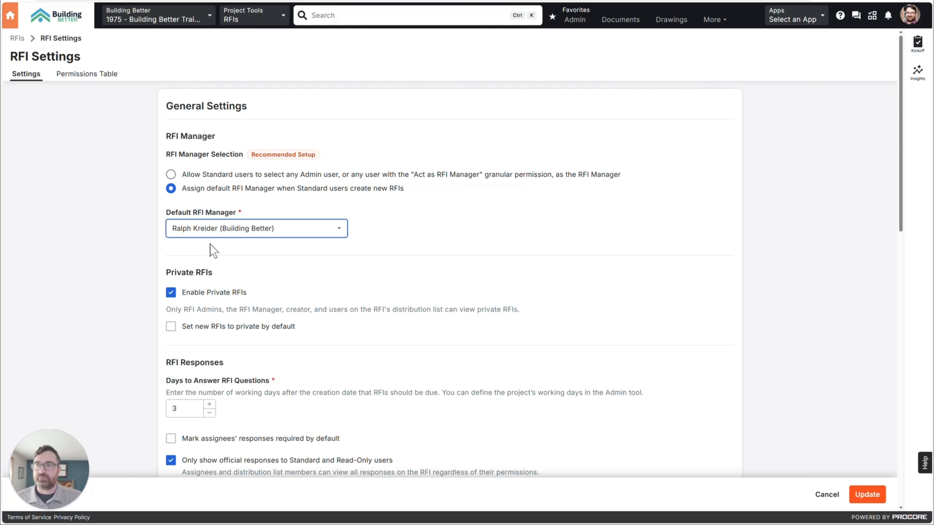
Enable marking assignees' responses as required by default in the RFI Responses settings.
{"action": "scroll", "coordinate": [223, 333], "scroll_direction": "down", "scroll_amount": 3}
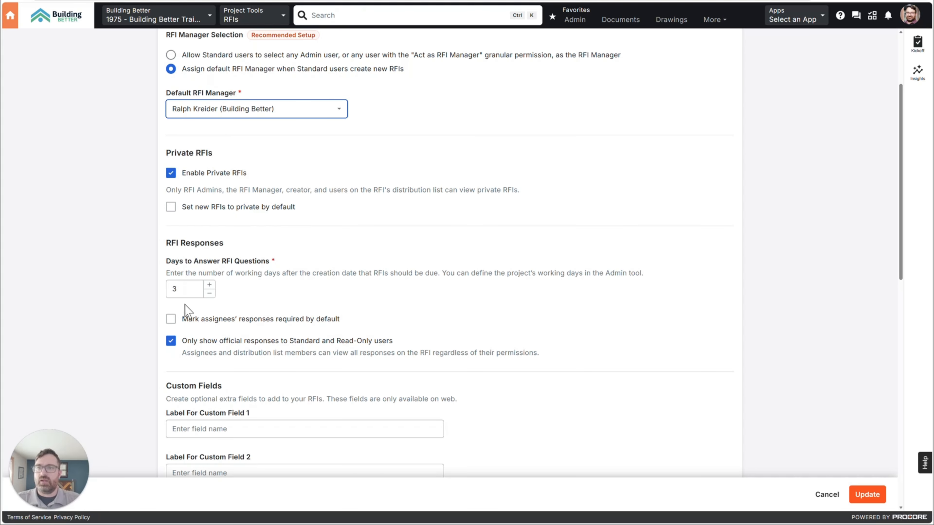
{"action": "scroll", "coordinate": [186, 309], "scroll_direction": "down", "scroll_amount": 1}
{"action": "scroll", "coordinate": [186, 308], "scroll_direction": "down", "scroll_amount": 1}
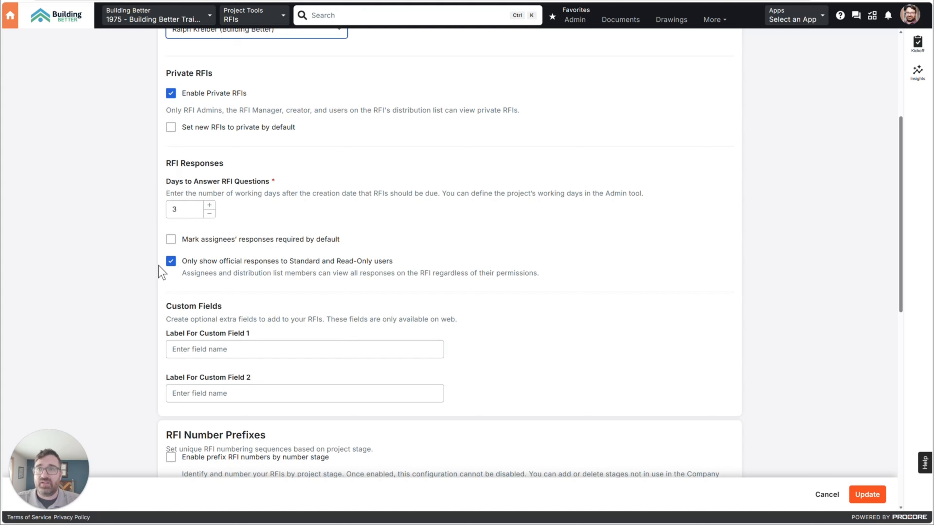
{"action": "left_click", "coordinate": [171, 242]}
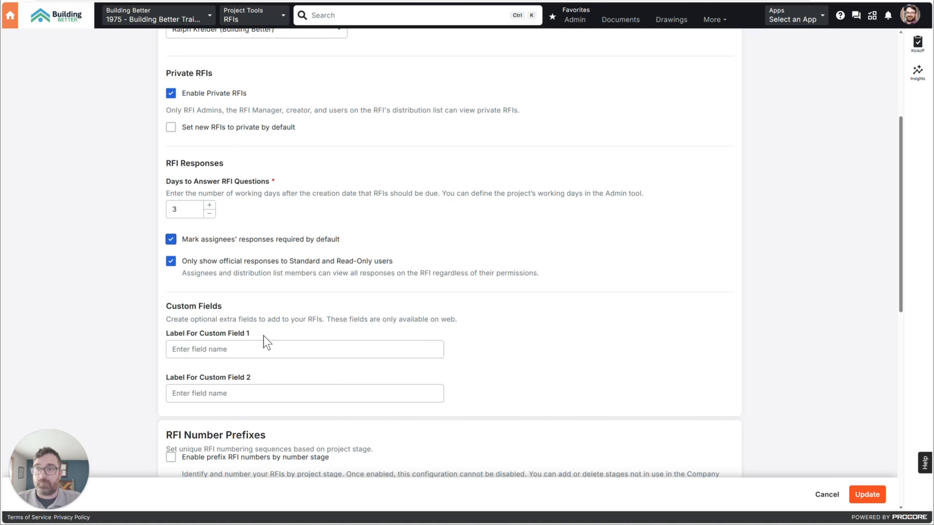
Enable prefixing RFI numbers by stage, look through the stage prefix table, and disable the option again.
{"action": "scroll", "coordinate": [154, 317], "scroll_direction": "down", "scroll_amount": 2}
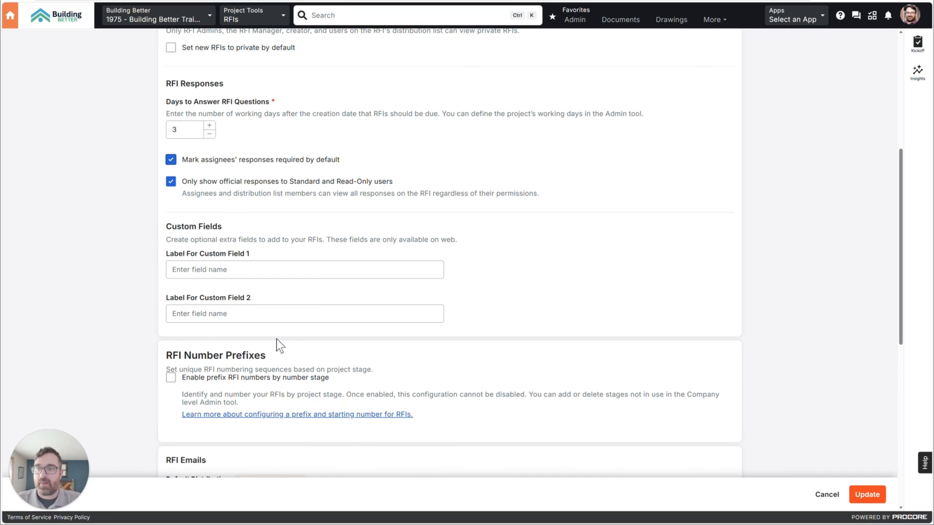
{"action": "scroll", "coordinate": [254, 366], "scroll_direction": "down", "scroll_amount": 3}
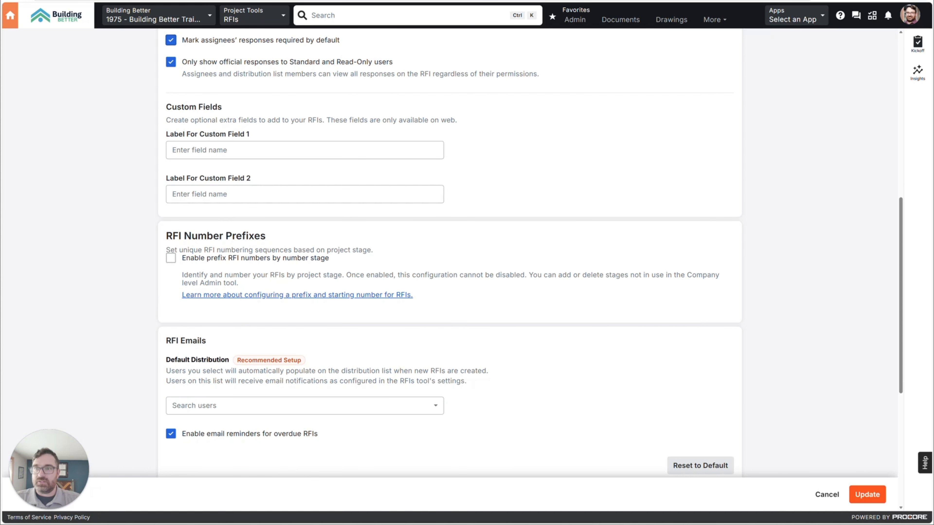
{"action": "left_click", "coordinate": [174, 260]}
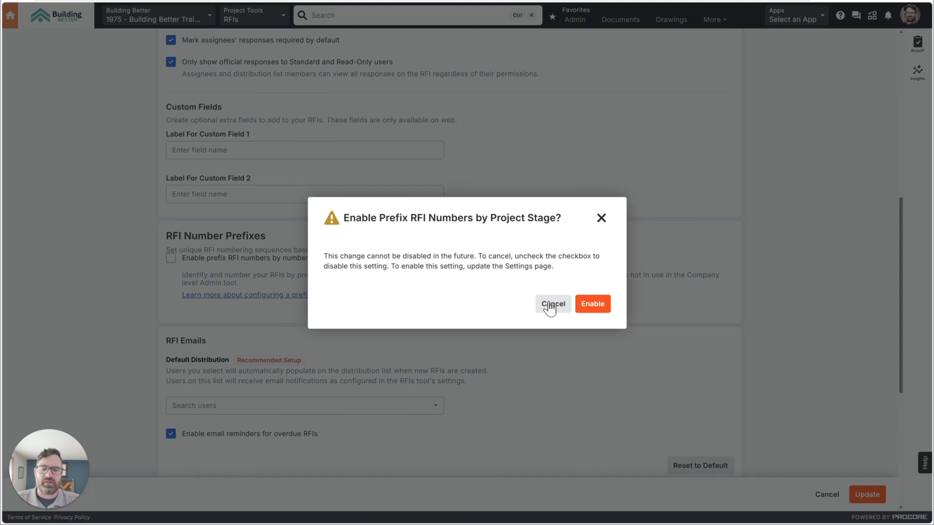
{"action": "left_click", "coordinate": [583, 305]}
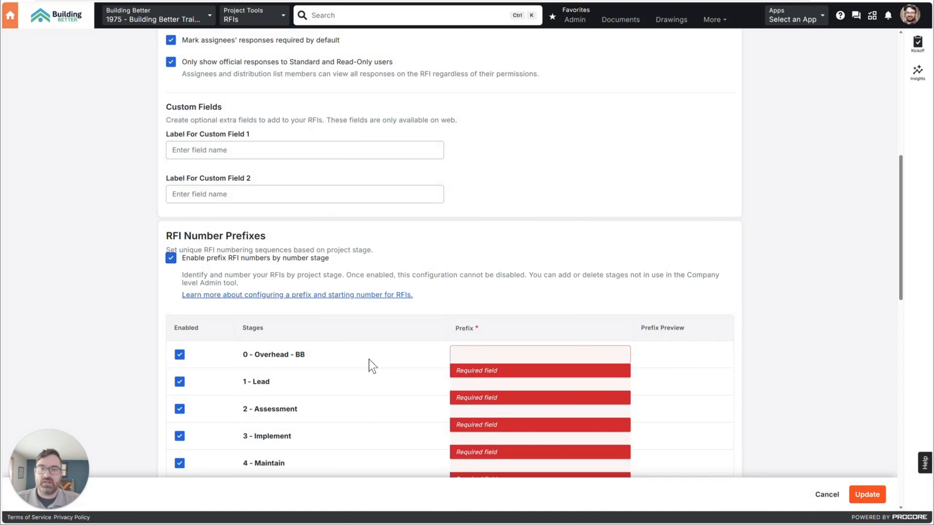
{"action": "scroll", "coordinate": [369, 365], "scroll_direction": "down", "scroll_amount": 5}
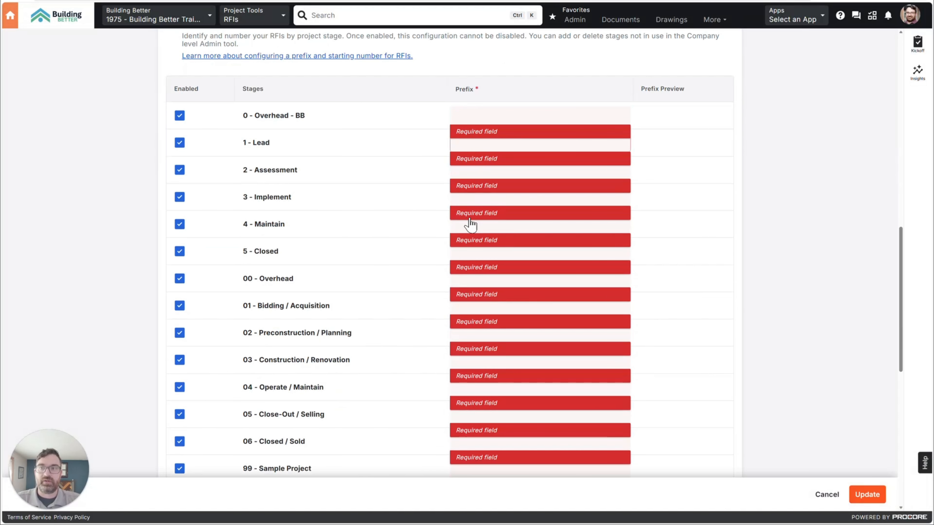
{"action": "scroll", "coordinate": [473, 278], "scroll_direction": "down", "scroll_amount": 8}
{"action": "scroll", "coordinate": [471, 276], "scroll_direction": "up", "scroll_amount": 7}
{"action": "scroll", "coordinate": [474, 110], "scroll_direction": "up", "scroll_amount": 5}
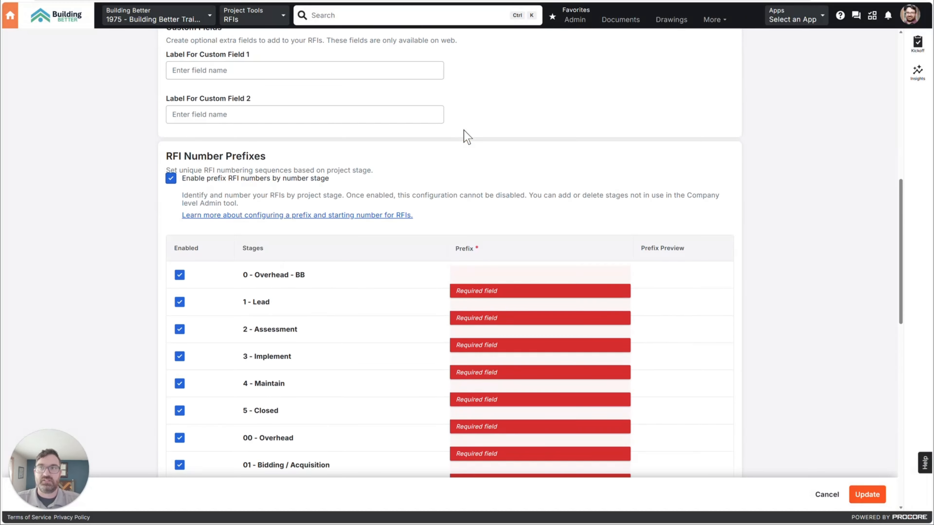
{"action": "left_click", "coordinate": [171, 179]}
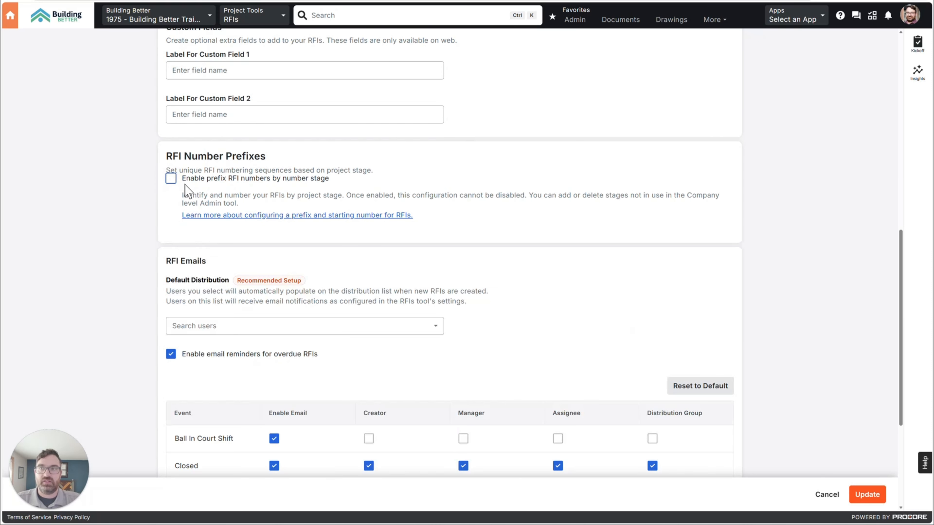
Re-enable the RFI number prefixes to recheck the list of stages down to 99 - Sample Project, and switch them off.
{"action": "left_click", "coordinate": [172, 180]}
{"action": "left_click", "coordinate": [598, 308]}
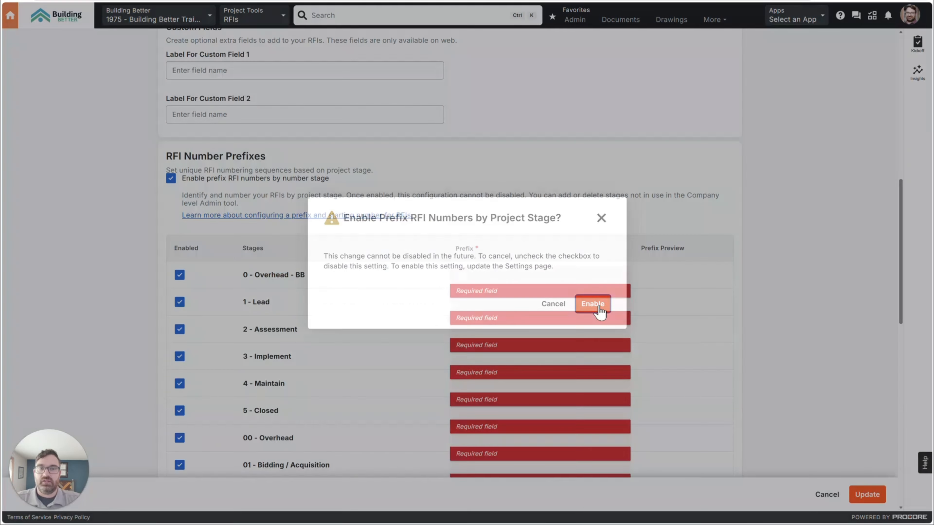
{"action": "scroll", "coordinate": [452, 423], "scroll_direction": "down", "scroll_amount": 8}
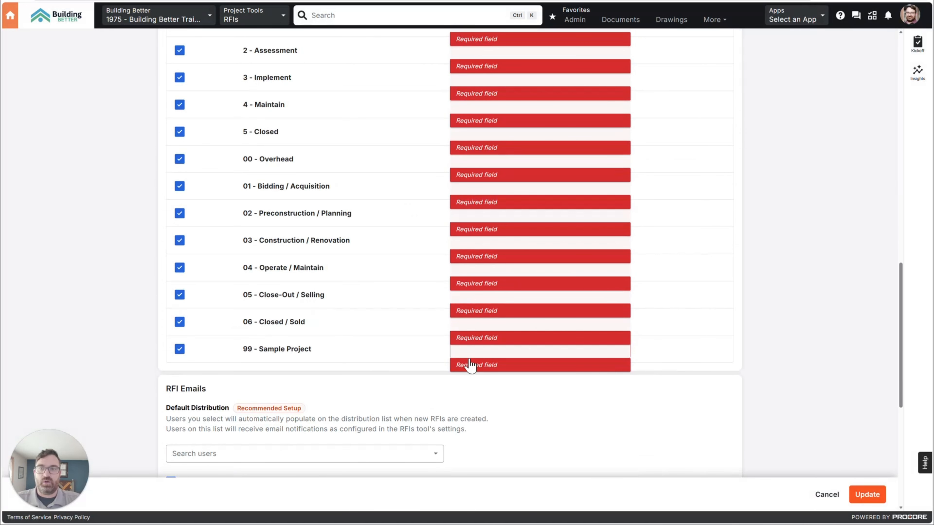
{"action": "scroll", "coordinate": [252, 164], "scroll_direction": "up", "scroll_amount": 5}
{"action": "left_click", "coordinate": [169, 136]}
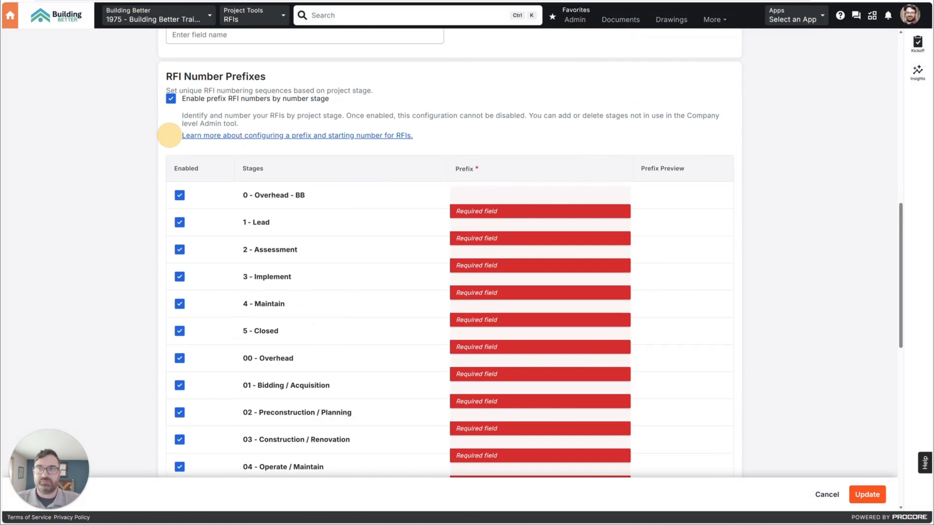
{"action": "left_click", "coordinate": [171, 100]}
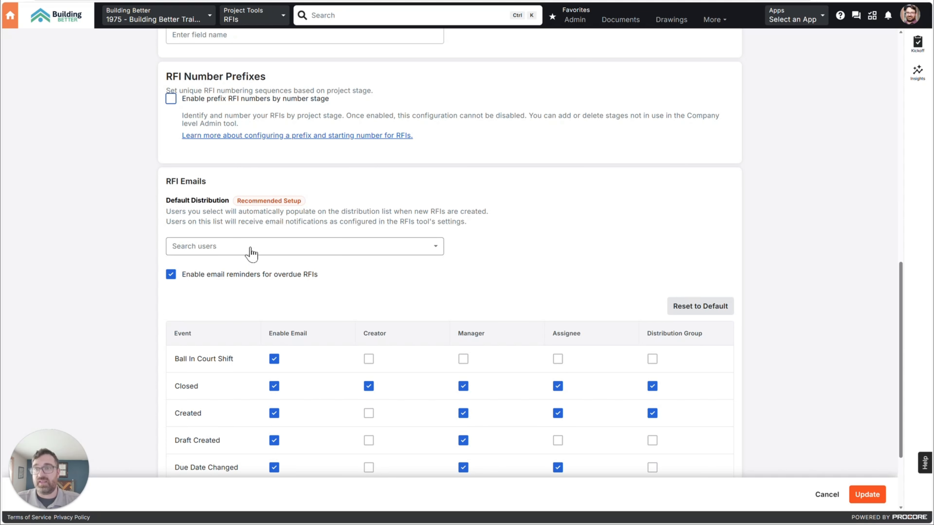
In the RFI email settings, turn off Closed event emails for the Manager and Assignee, keeping the Creator enabled.
{"action": "scroll", "coordinate": [250, 254], "scroll_direction": "down", "scroll_amount": 3}
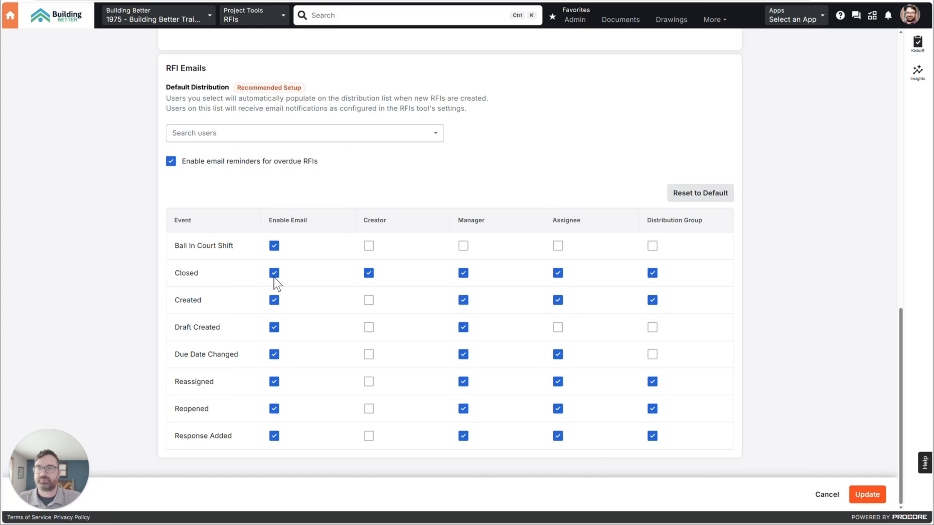
{"action": "left_click", "coordinate": [557, 275]}
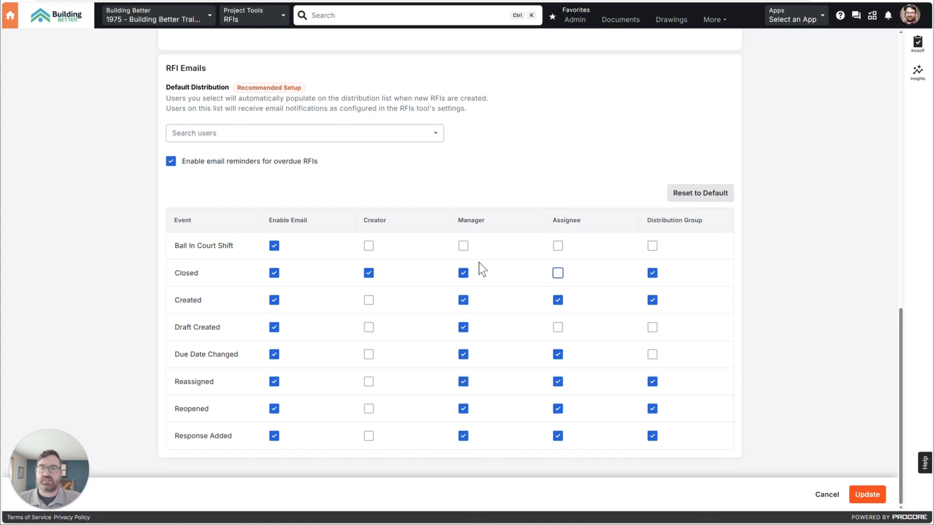
{"action": "left_click", "coordinate": [460, 275]}
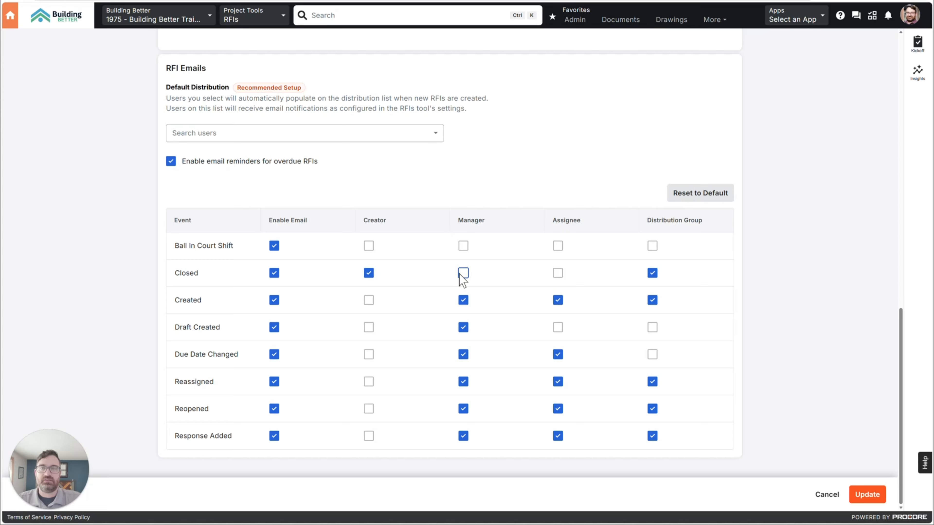
{"action": "left_click", "coordinate": [368, 275]}
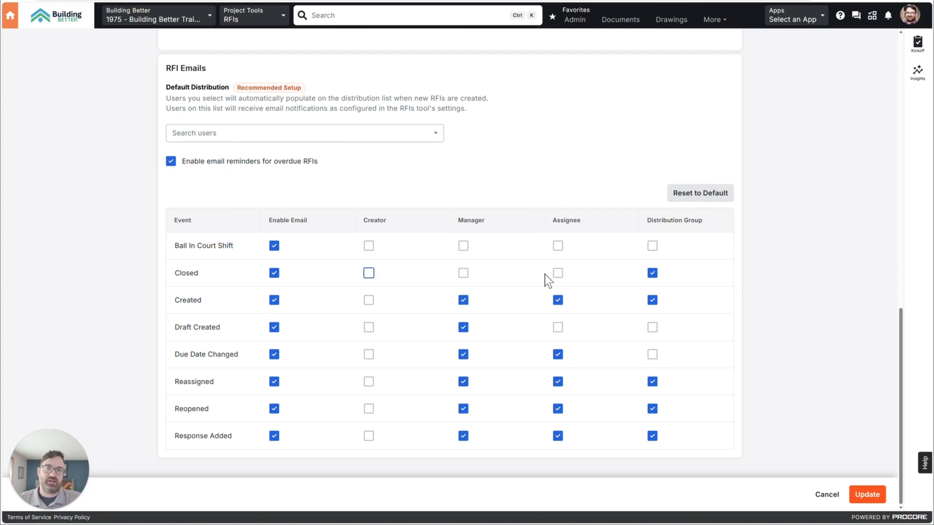
{"action": "left_click", "coordinate": [369, 274]}
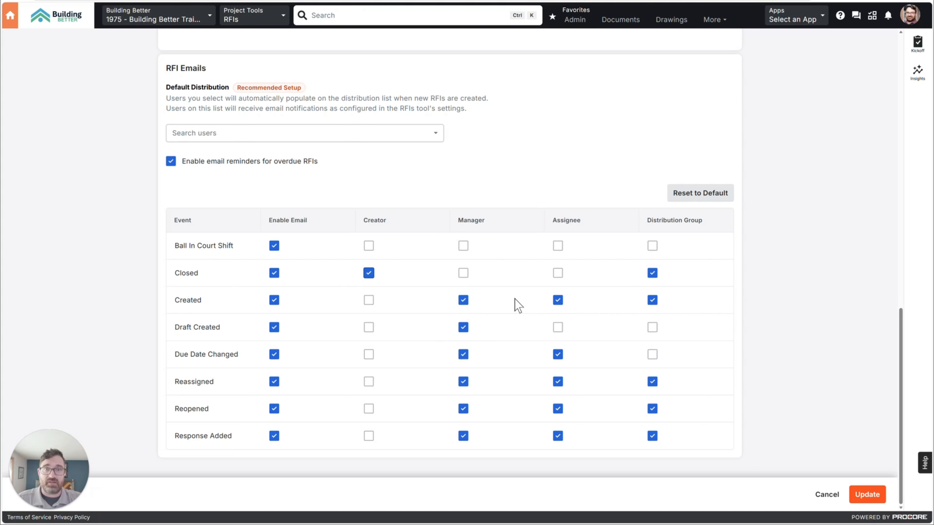
Try turning off Created event emails for the Assignee and Distribution Group, and restore both.
{"action": "left_click", "coordinate": [558, 303]}
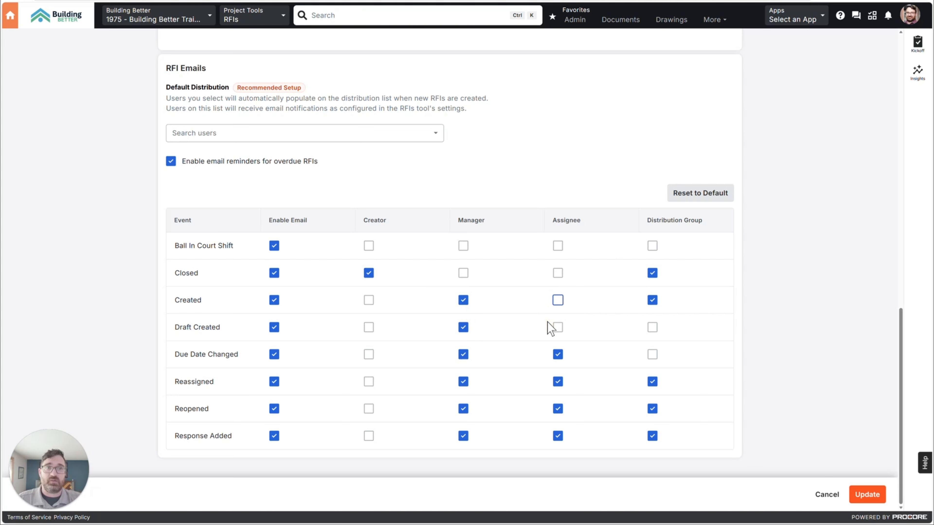
{"action": "left_click", "coordinate": [653, 305]}
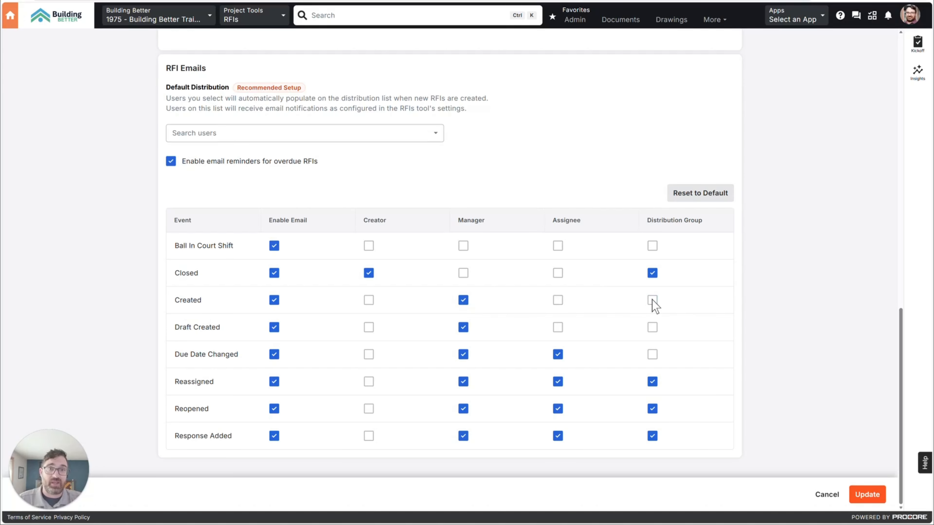
{"action": "left_click", "coordinate": [558, 300]}
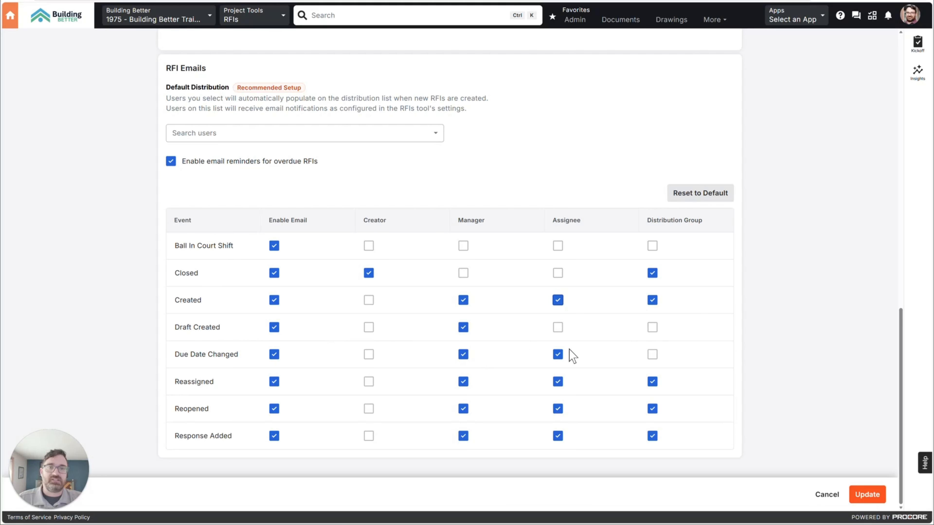
Turn off Due Date Changed emails for the Manager and Reassigned emails for both the Manager and the Distribution Group.
{"action": "left_click", "coordinate": [464, 355]}
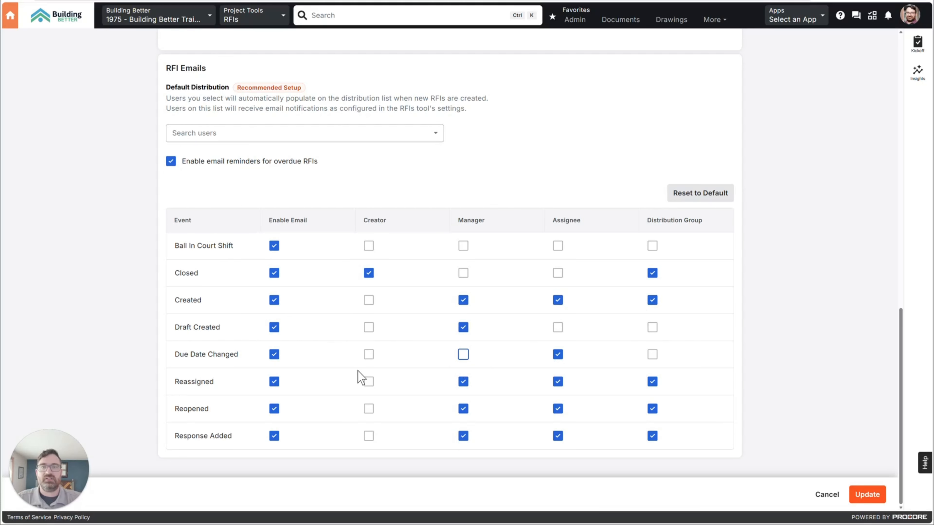
{"action": "left_click", "coordinate": [464, 383]}
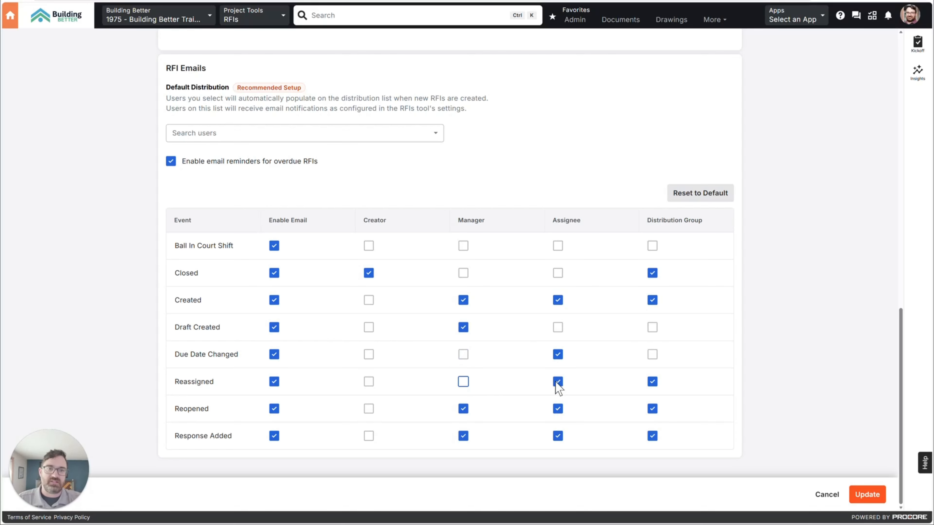
{"action": "left_click", "coordinate": [652, 383]}
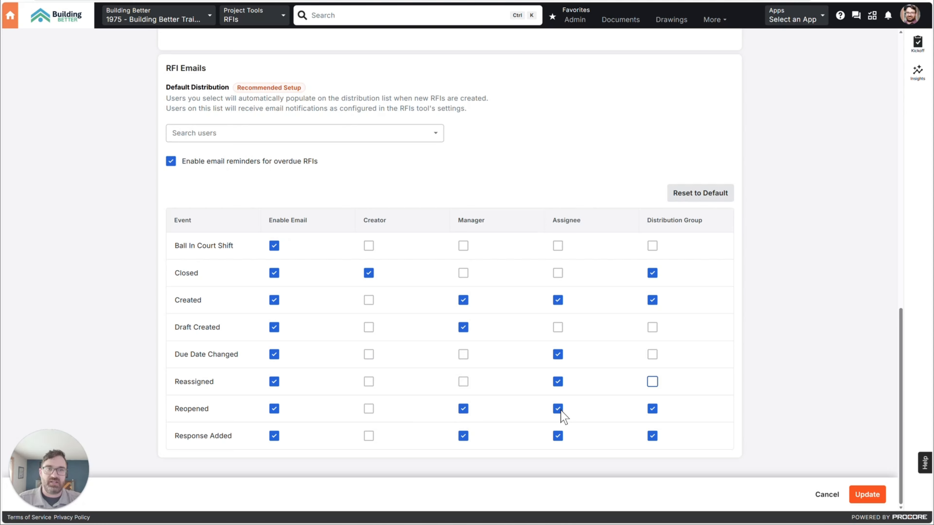
Turn off Reopened and Response Added emails for the Distribution Group, keeping Response Added emails enabled for the Assignee.
{"action": "left_click", "coordinate": [653, 412]}
{"action": "left_click", "coordinate": [651, 436]}
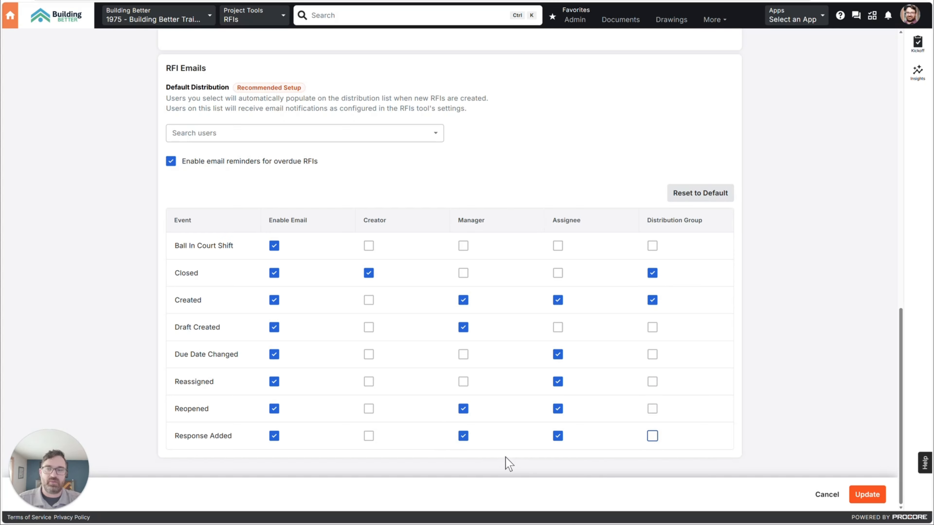
{"action": "left_click", "coordinate": [562, 441]}
{"action": "left_click", "coordinate": [562, 441]}
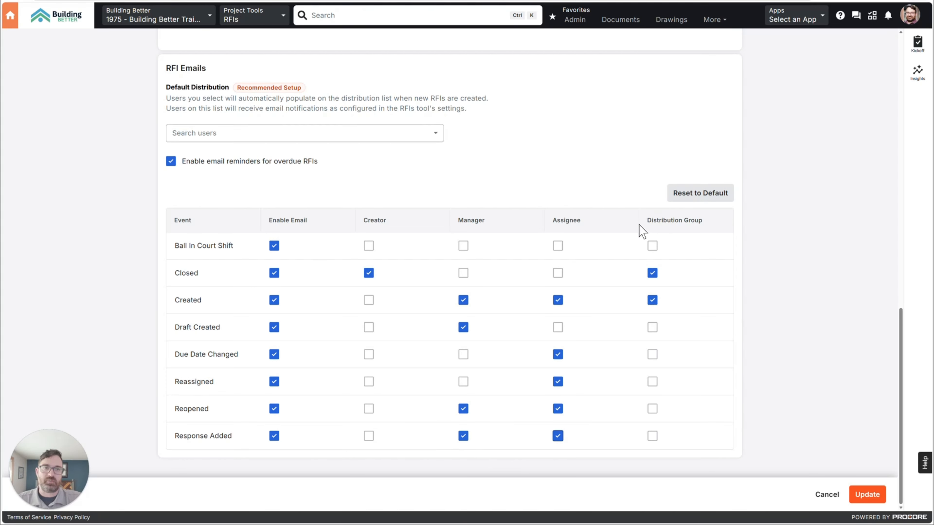
Review the RFI settings from the RFI Manager section down to the email events and save them.
{"action": "left_click_drag", "start_coordinate": [647, 220], "coordinate": [710, 225]}
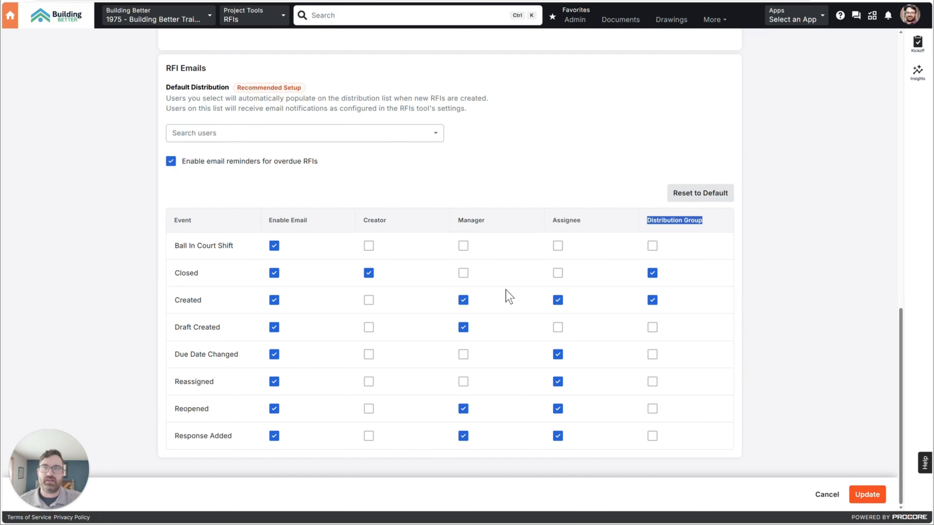
{"action": "scroll", "coordinate": [506, 294], "scroll_direction": "up", "scroll_amount": 8}
{"action": "scroll", "coordinate": [423, 283], "scroll_direction": "up", "scroll_amount": 10}
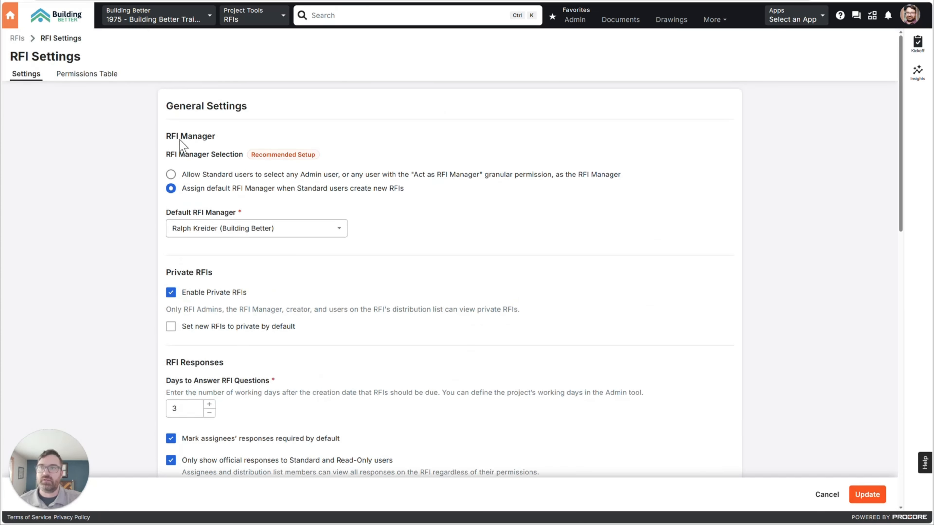
{"action": "scroll", "coordinate": [188, 191], "scroll_direction": "down", "scroll_amount": 4}
{"action": "scroll", "coordinate": [193, 265], "scroll_direction": "down", "scroll_amount": 10}
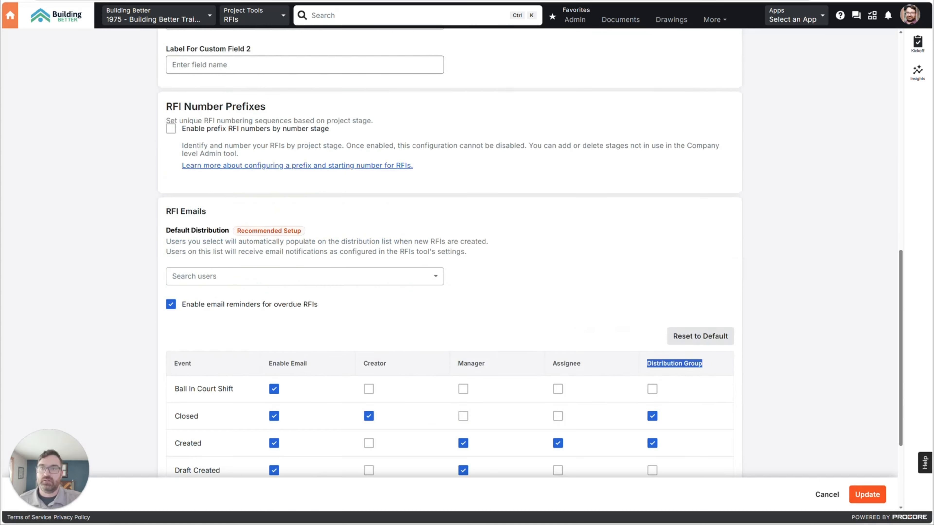
{"action": "left_click", "coordinate": [869, 495]}
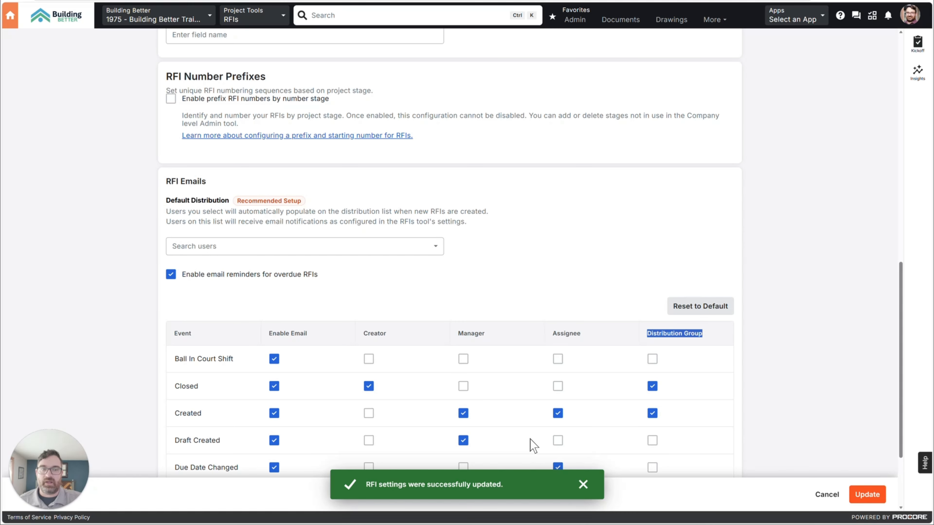
Return to the project's RFIs list and open its configuration settings.
{"action": "scroll", "coordinate": [42, 125], "scroll_direction": "up", "scroll_amount": 15}
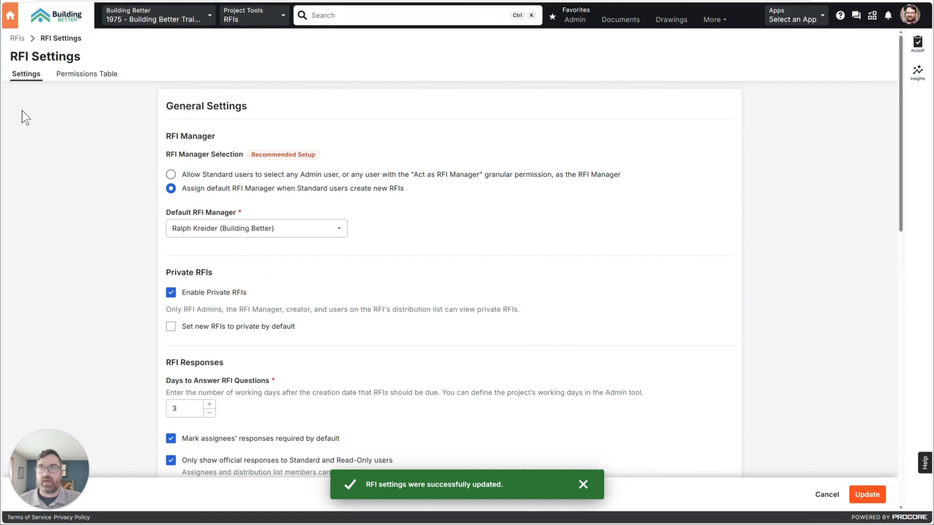
{"action": "left_click", "coordinate": [18, 39]}
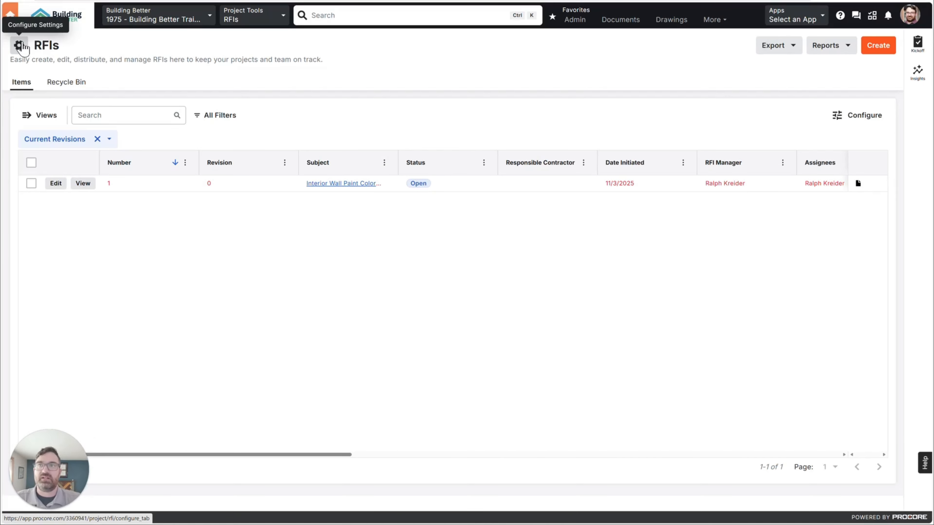
{"action": "left_click", "coordinate": [19, 46]}
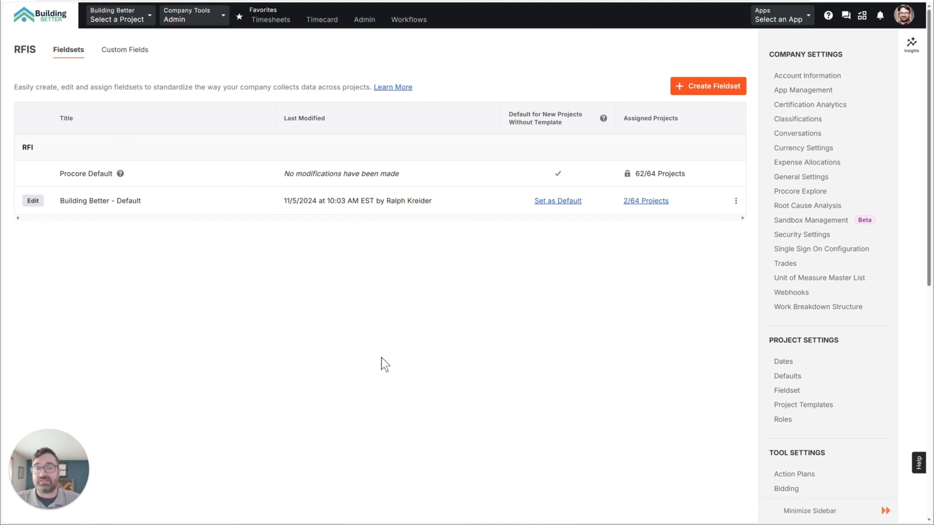
Find the RFI entry among the company-level Admin tool settings and view the RFI fieldsets.
{"action": "left_click", "coordinate": [195, 20]}
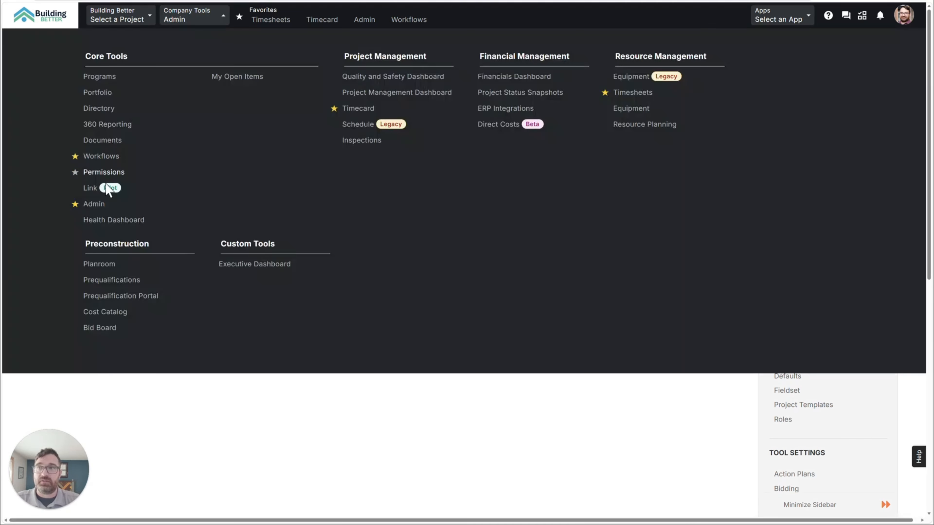
{"action": "left_click", "coordinate": [195, 14]}
{"action": "scroll", "coordinate": [840, 357], "scroll_direction": "down", "scroll_amount": 1}
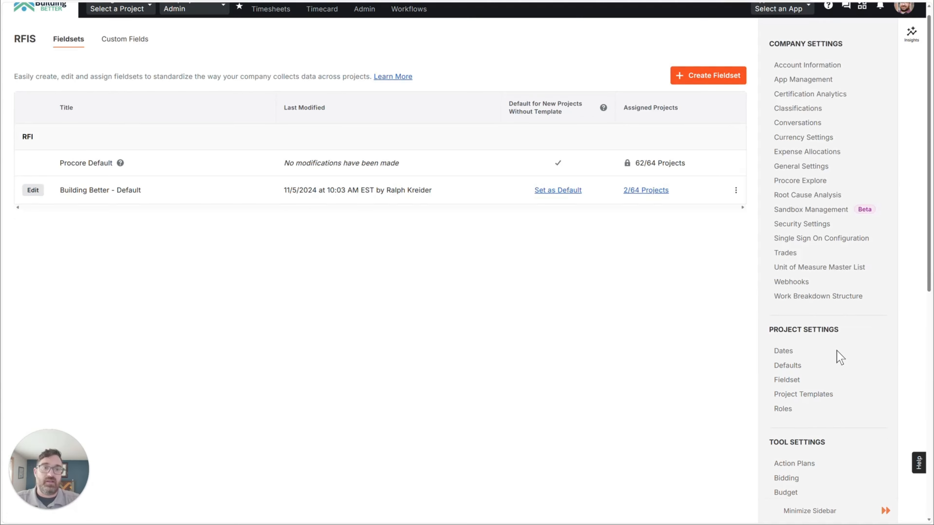
{"action": "scroll", "coordinate": [840, 357], "scroll_direction": "down", "scroll_amount": 10}
{"action": "left_click", "coordinate": [792, 379]}
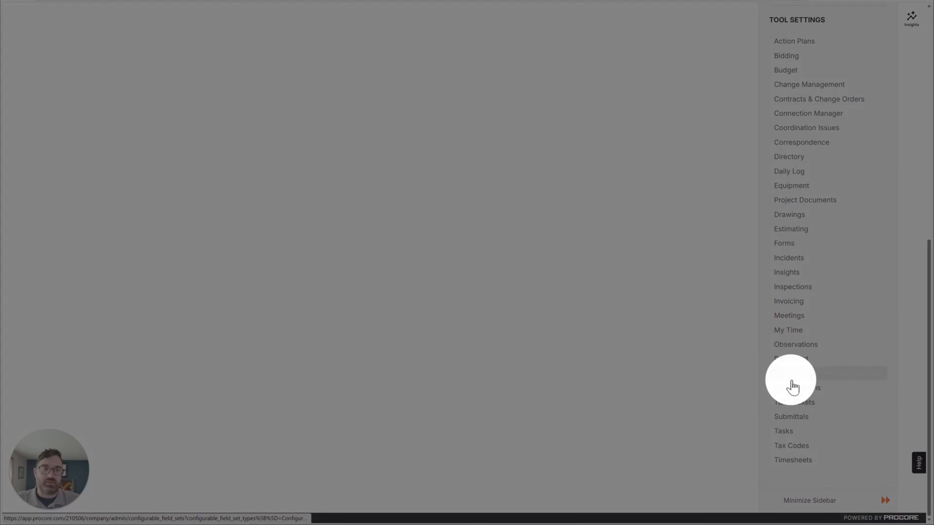
{"action": "scroll", "coordinate": [168, 261], "scroll_direction": "up", "scroll_amount": 10}
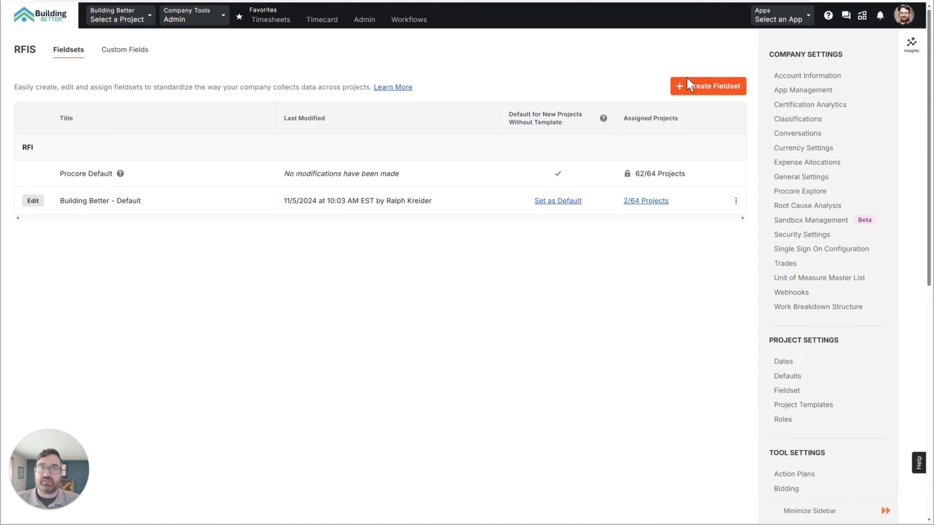
Edit the Building Better - Default RFI fieldset and enable the Cost Code and Drawing Number fields.
{"action": "left_click", "coordinate": [689, 86]}
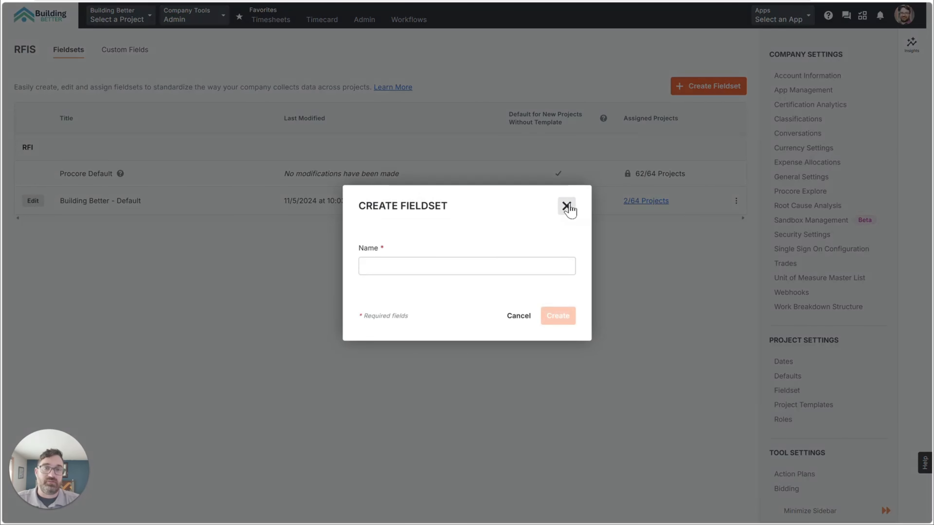
{"action": "left_click", "coordinate": [566, 206]}
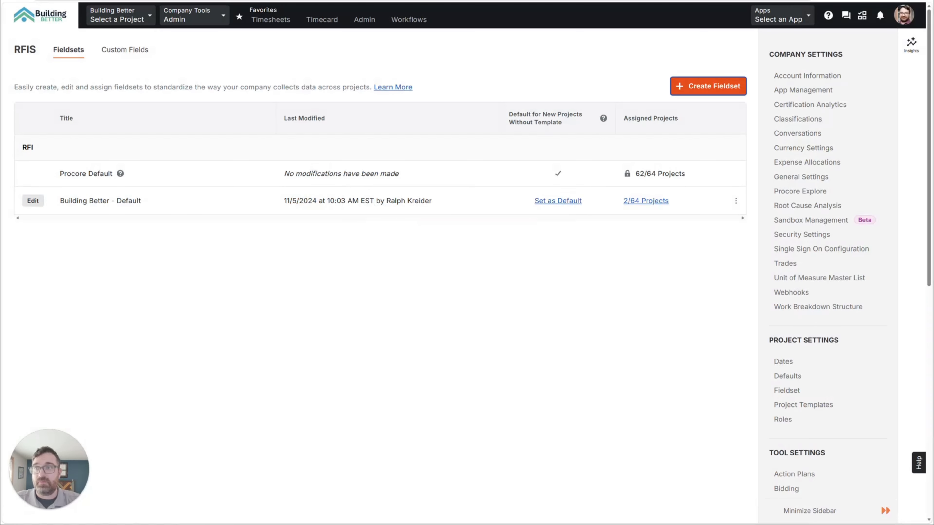
{"action": "left_click", "coordinate": [34, 202]}
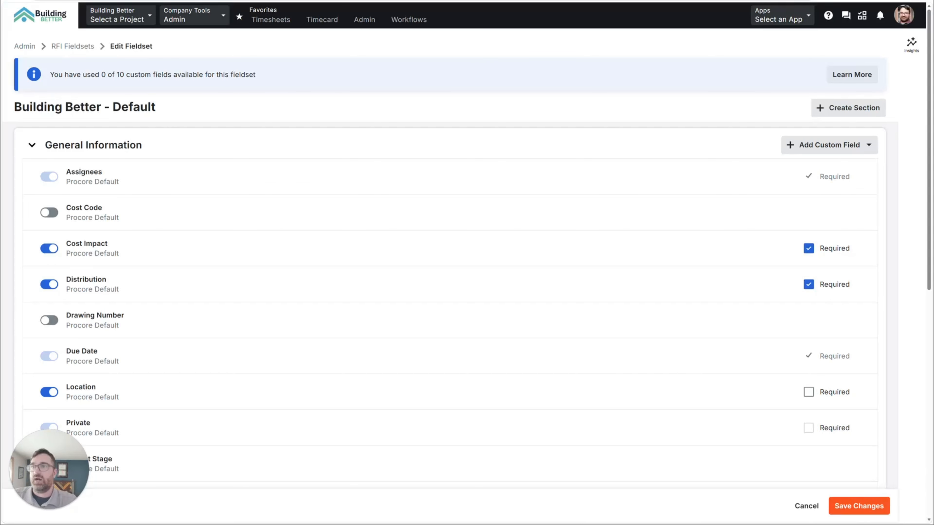
{"action": "left_click", "coordinate": [49, 212]}
{"action": "left_click", "coordinate": [51, 321]}
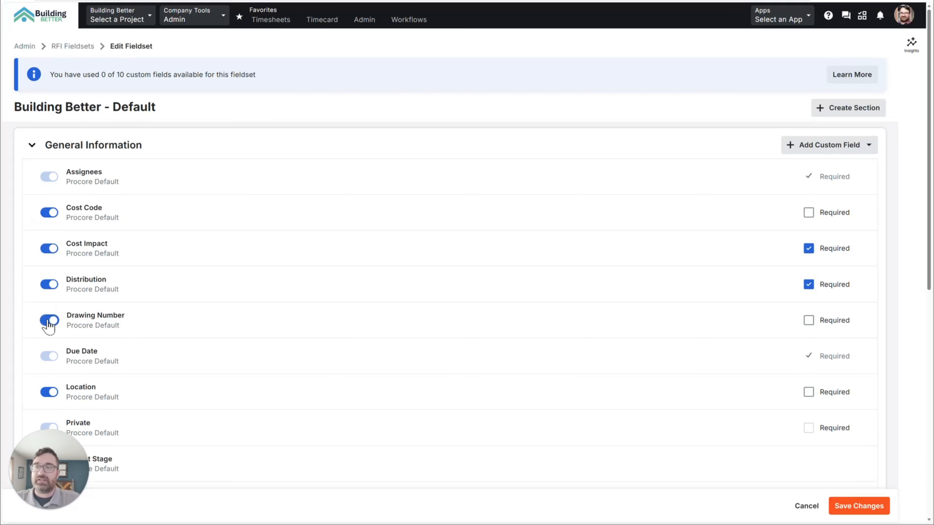
Try making the Location field required and enabling Project Stage, reverting both changes.
{"action": "scroll", "coordinate": [49, 326], "scroll_direction": "down", "scroll_amount": 3}
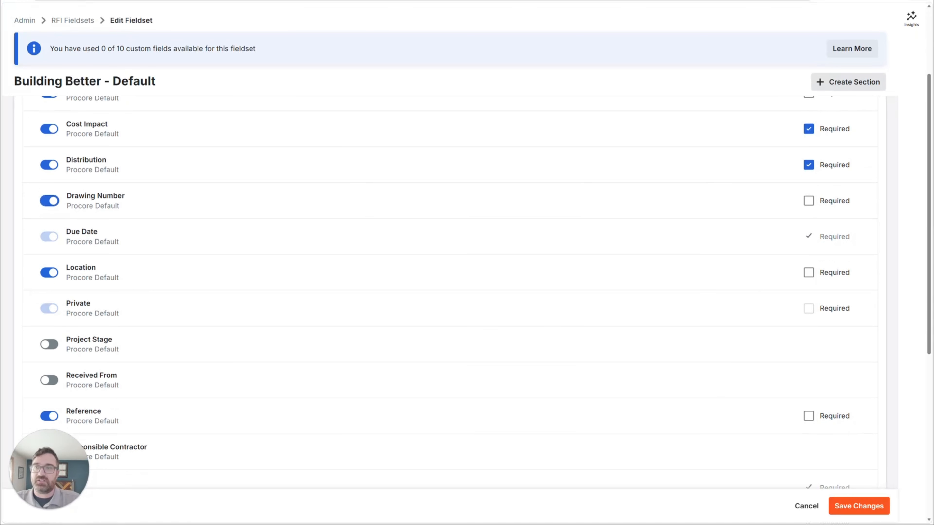
{"action": "left_click", "coordinate": [808, 272]}
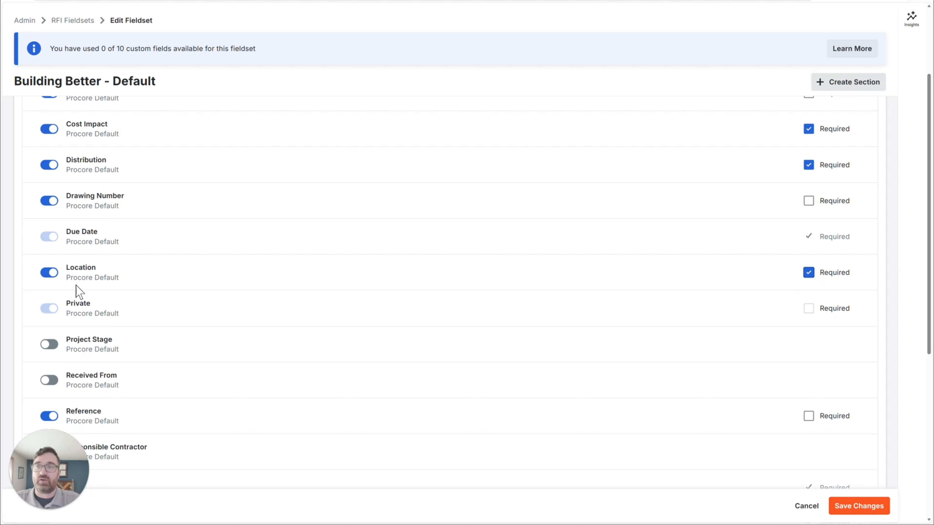
{"action": "left_click", "coordinate": [809, 272]}
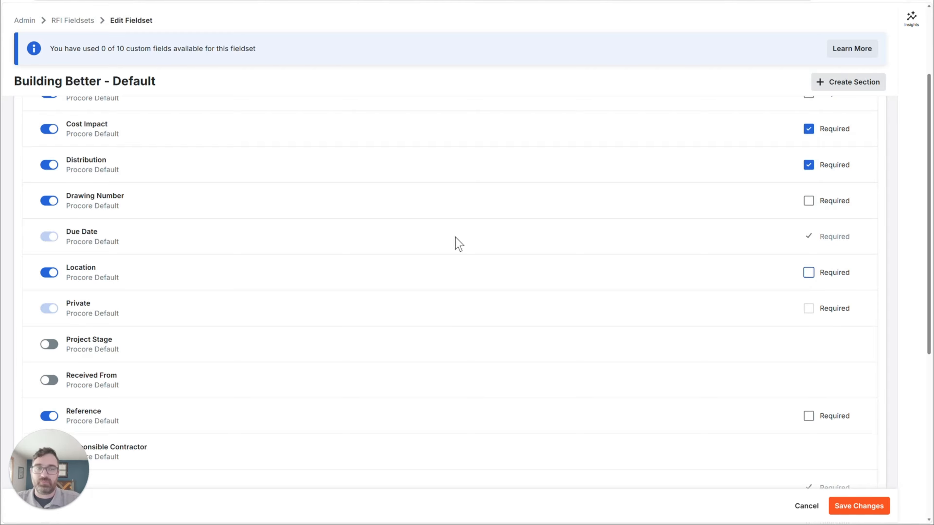
{"action": "left_click", "coordinate": [49, 346]}
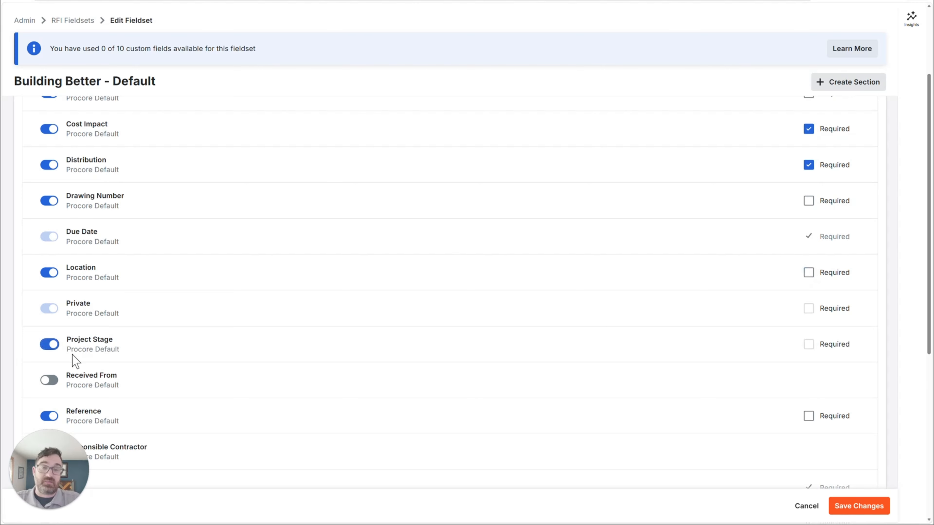
{"action": "mouse_move", "coordinate": [796, 341]}
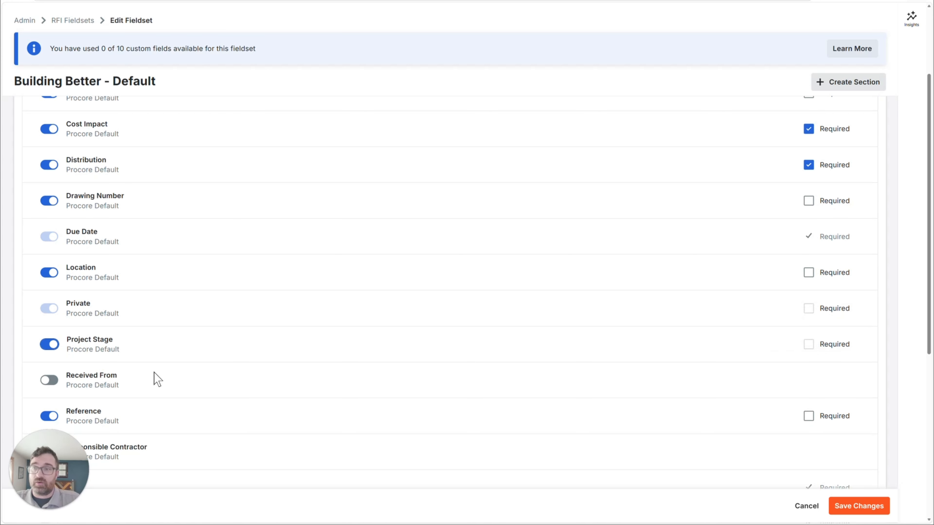
{"action": "left_click", "coordinate": [49, 346]}
Enable the Received From, Responsible Contractor and Spec Section fields in the fieldset.
{"action": "scroll", "coordinate": [115, 401], "scroll_direction": "down", "scroll_amount": 3}
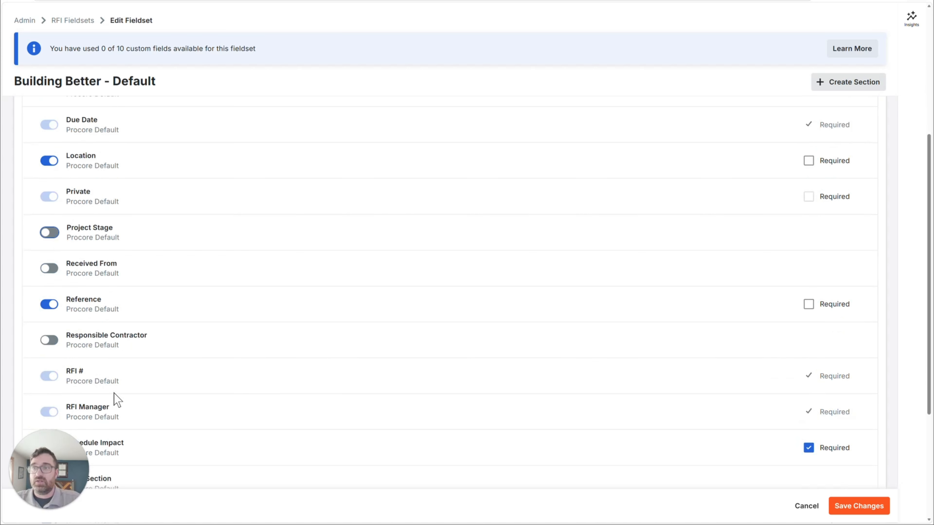
{"action": "left_click", "coordinate": [49, 261]}
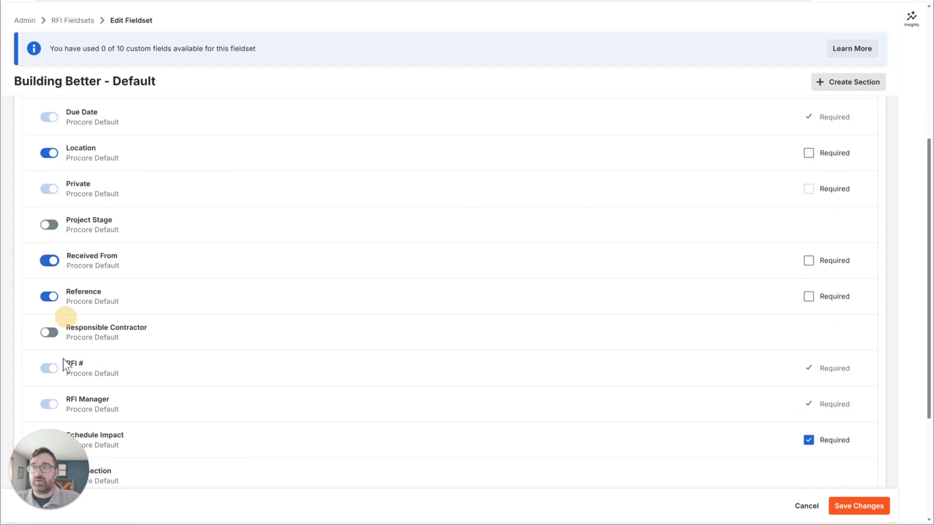
{"action": "left_click", "coordinate": [49, 332]}
{"action": "scroll", "coordinate": [325, 347], "scroll_direction": "down", "scroll_amount": 3}
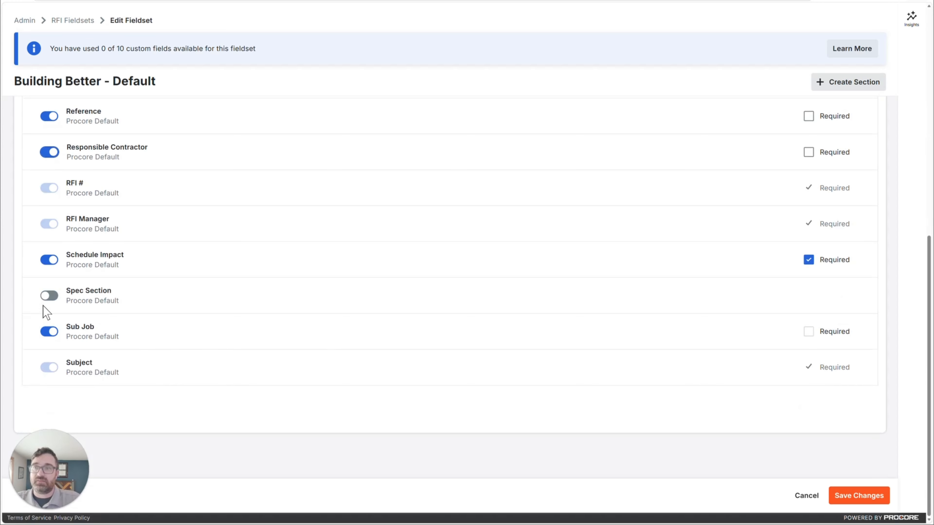
{"action": "left_click", "coordinate": [49, 297]}
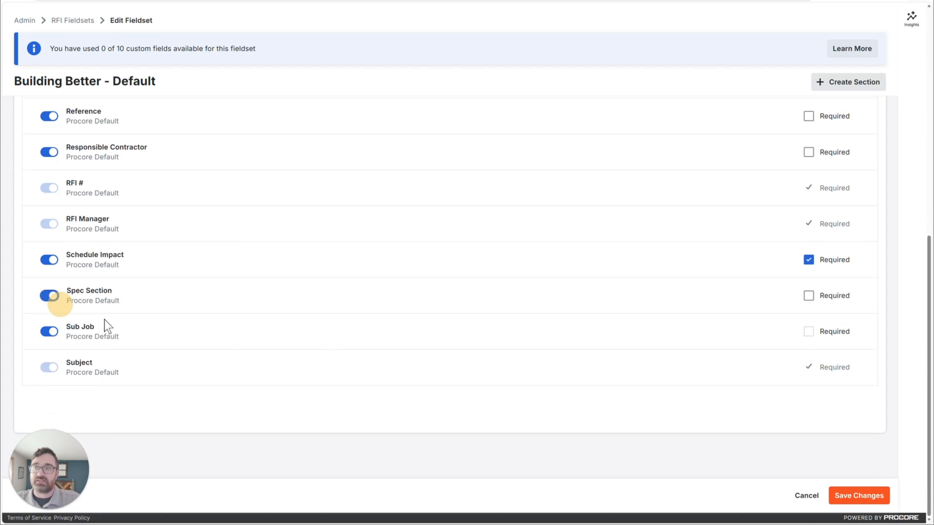
{"action": "left_click", "coordinate": [53, 340]}
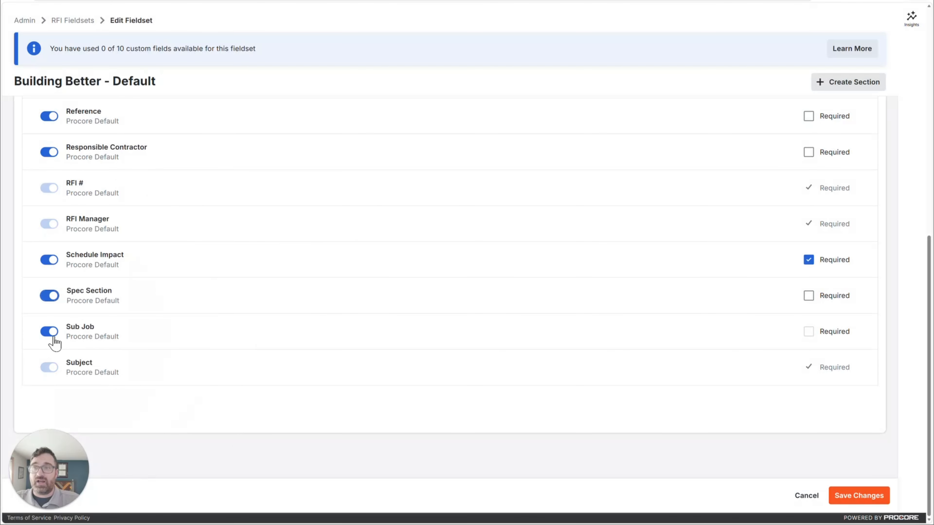
Review the fieldset's enabled and required fields, including Schedule Impact, and save the changes to its assigned projects.
{"action": "mouse_move", "coordinate": [50, 367]}
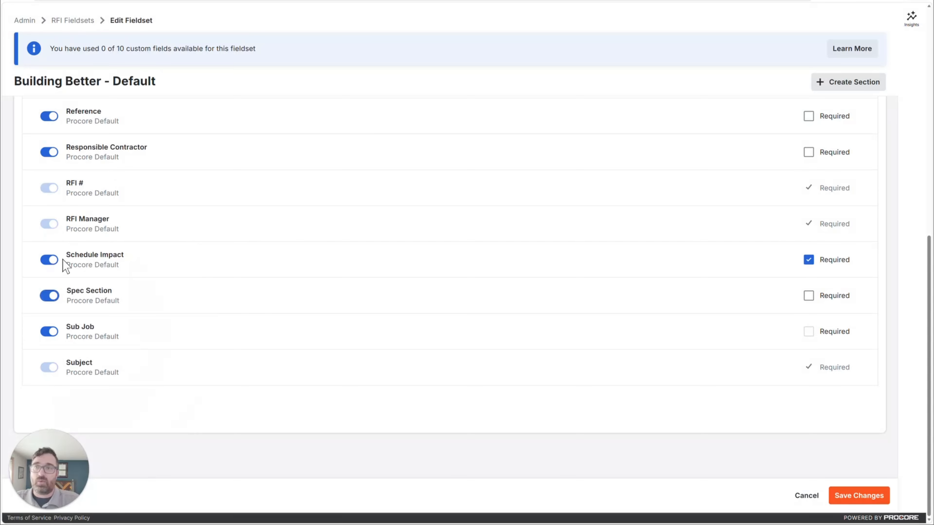
{"action": "left_click", "coordinate": [72, 254]}
{"action": "left_click_drag", "start_coordinate": [73, 254], "coordinate": [148, 261]}
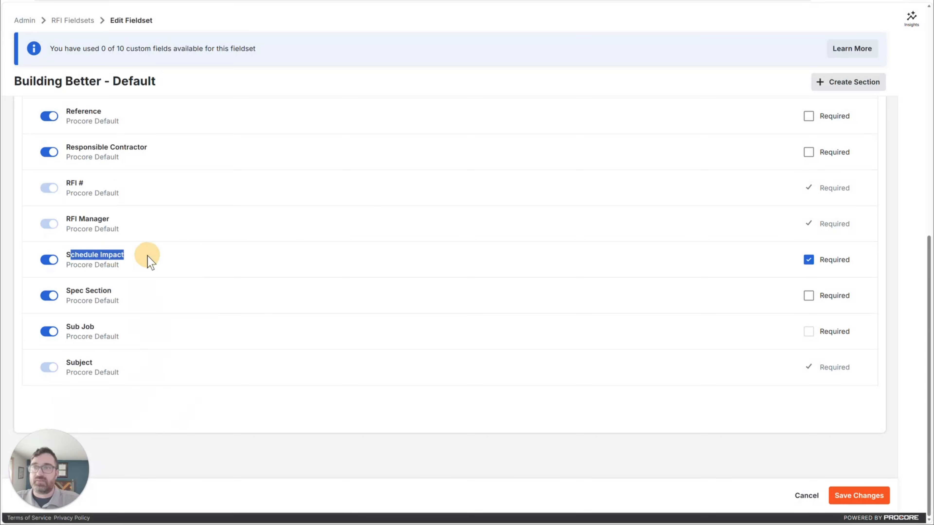
{"action": "scroll", "coordinate": [125, 284], "scroll_direction": "up", "scroll_amount": 8}
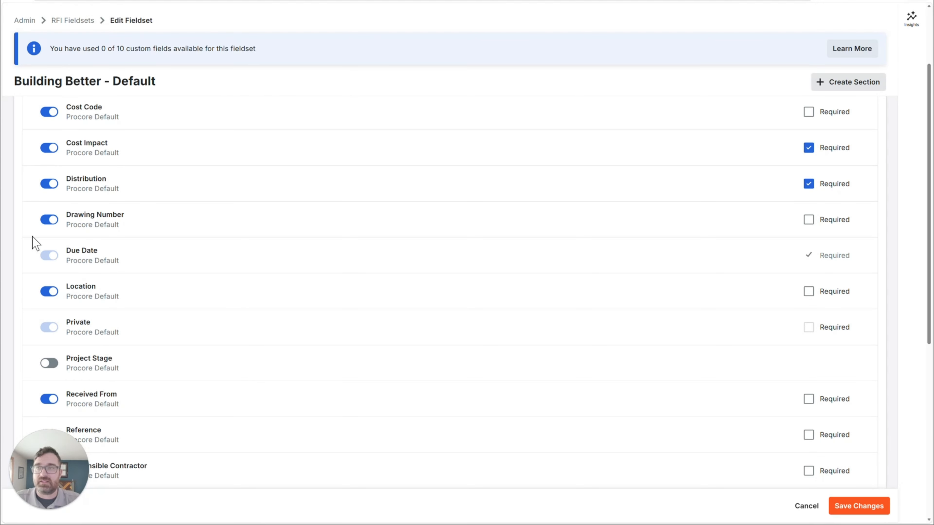
{"action": "scroll", "coordinate": [33, 240], "scroll_direction": "down", "scroll_amount": 8}
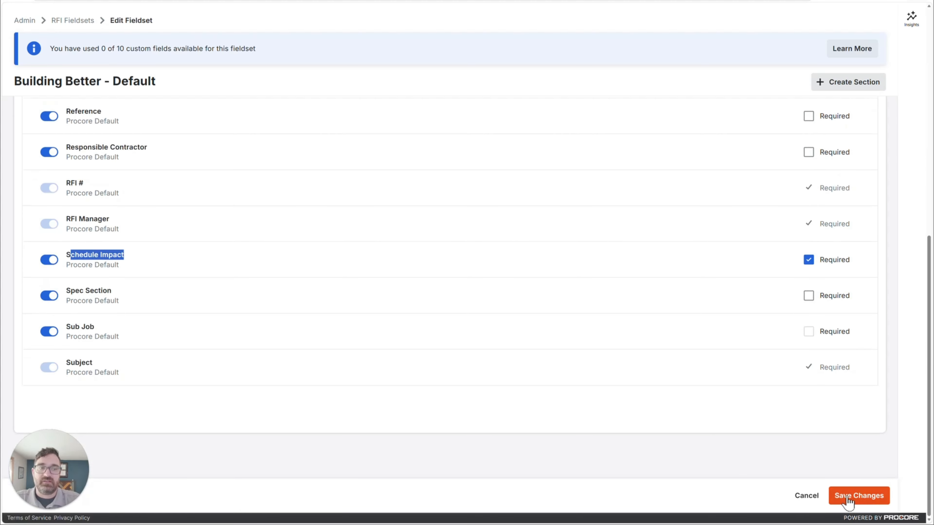
{"action": "left_click", "coordinate": [859, 496]}
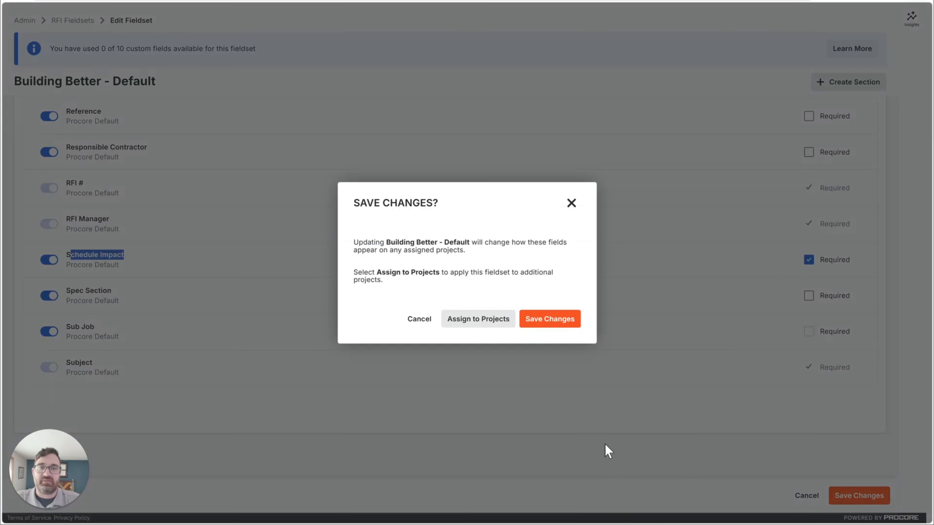
{"action": "left_click", "coordinate": [538, 320]}
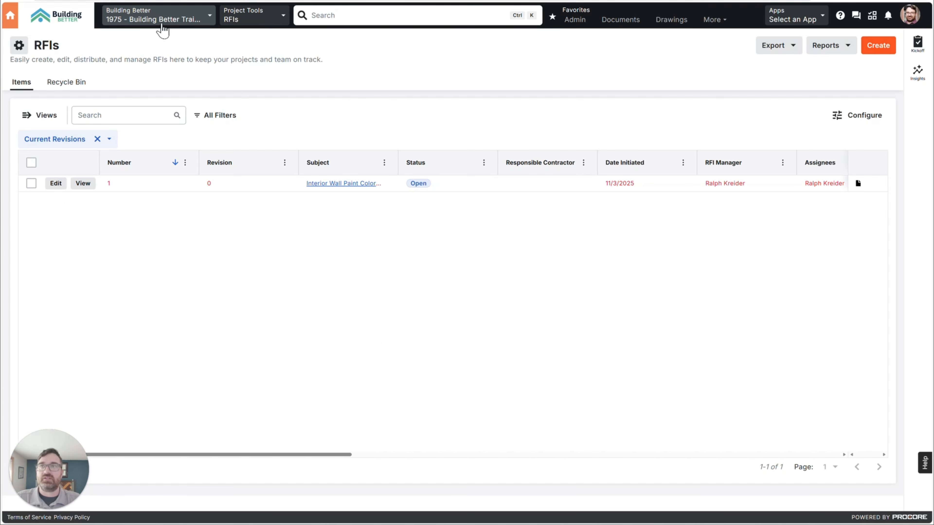
From the project's RFIs list, open the Drawings tool in a new browser tab and view drawing A1.2, Reflected Ceiling Plan.
{"action": "left_click", "coordinate": [242, 20]}
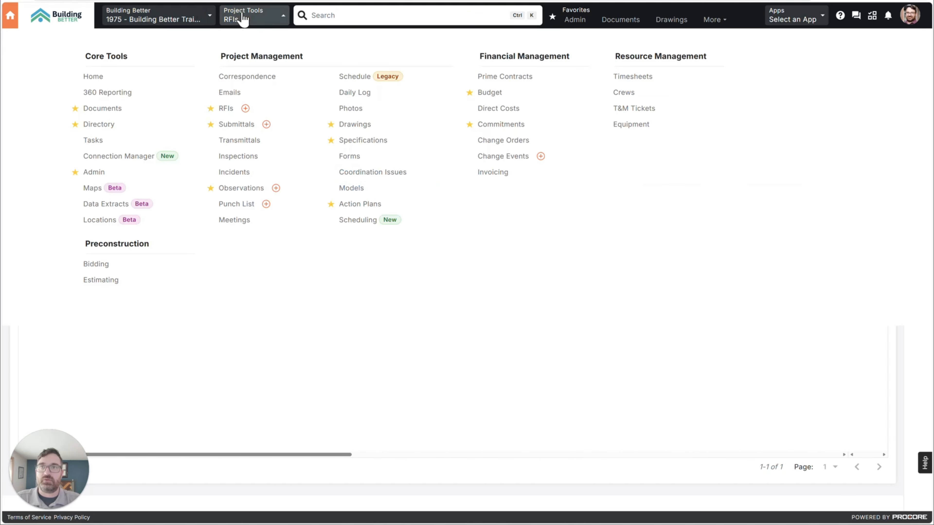
{"action": "left_click", "coordinate": [300, 425]}
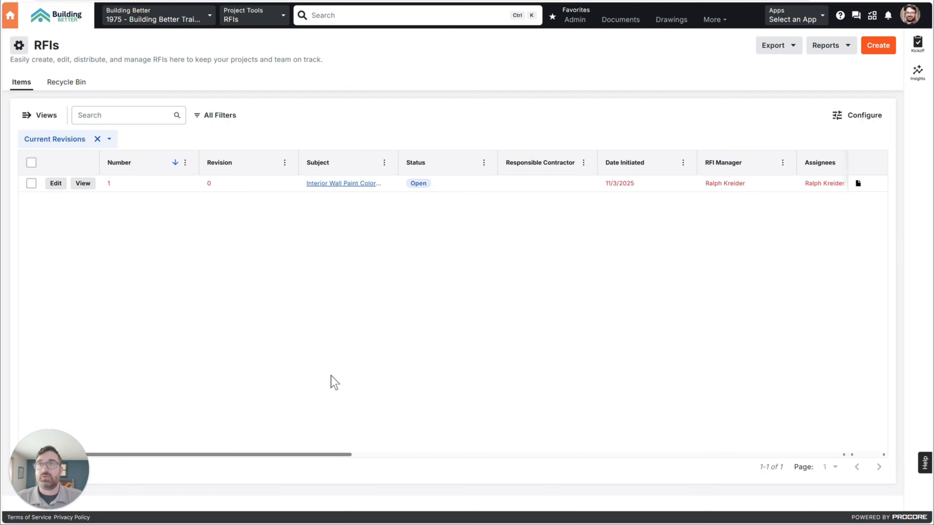
{"action": "left_click", "coordinate": [253, 21]}
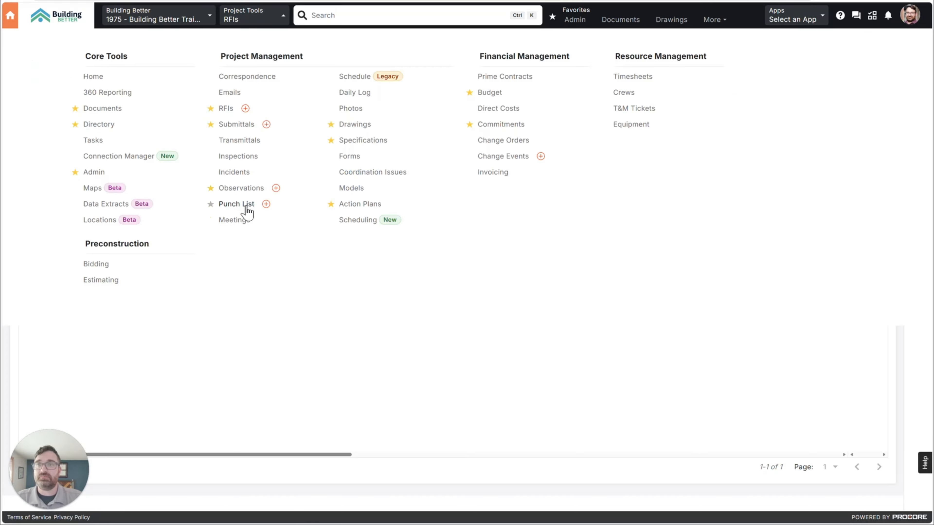
{"action": "right_click", "coordinate": [364, 127]}
{"action": "left_click", "coordinate": [366, 130]}
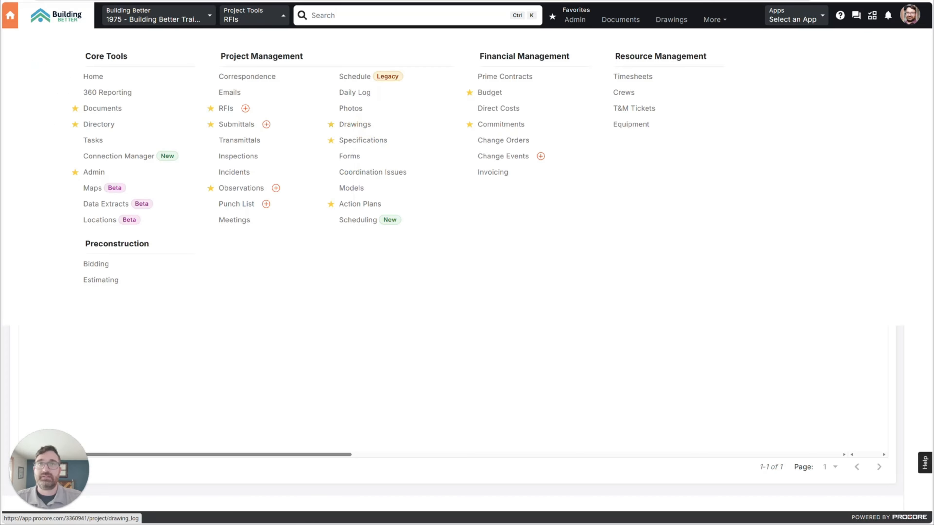
{"action": "key", "text": "ctrl+Tab"}
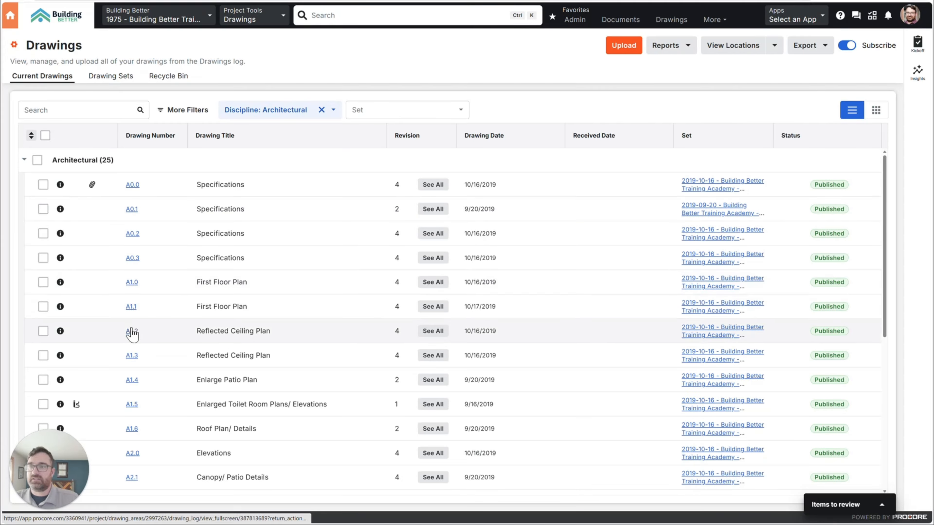
{"action": "left_click", "coordinate": [133, 331]}
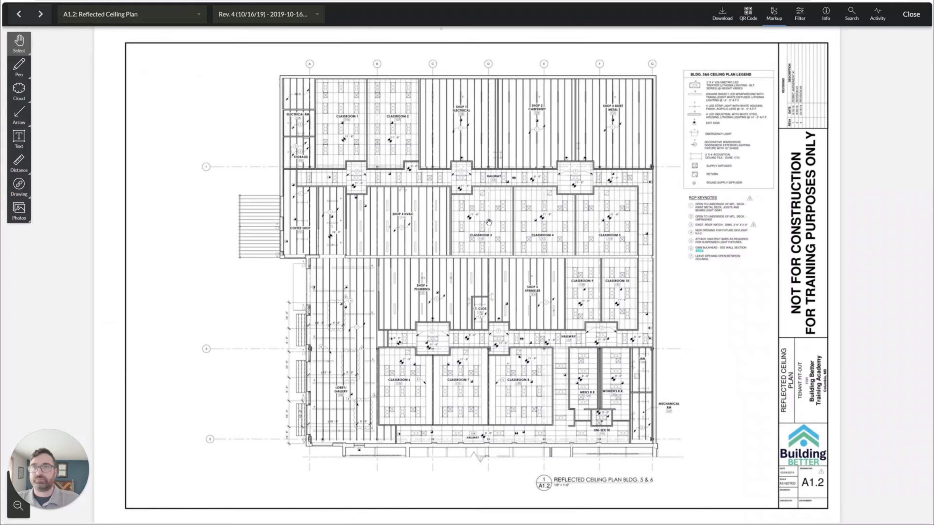
Examine the hallway ceiling heights and keynote 7 callouts on the plan against the RCP Keynotes.
{"action": "scroll", "coordinate": [368, 180], "scroll_direction": "up", "scroll_amount": 5}
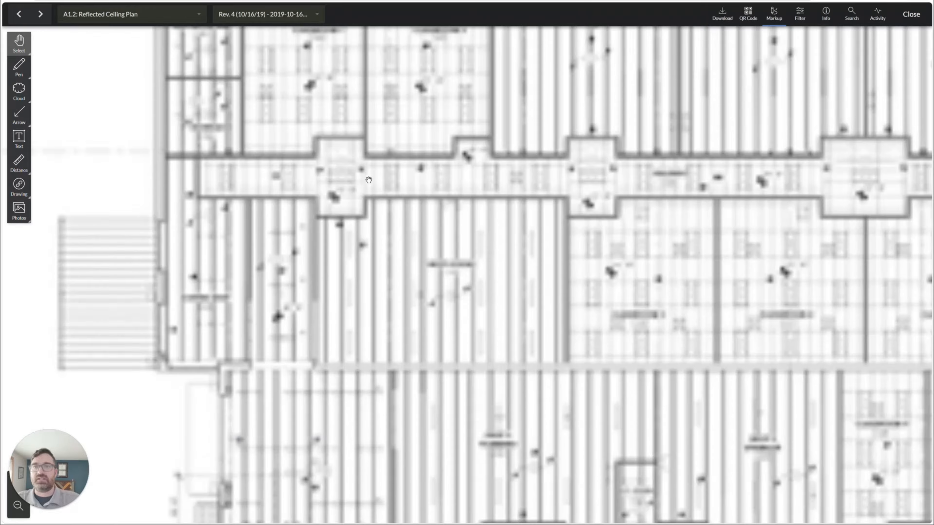
{"action": "scroll", "coordinate": [369, 180], "scroll_direction": "up", "scroll_amount": 1}
{"action": "left_click_drag", "start_coordinate": [356, 165], "coordinate": [297, 229]}
{"action": "scroll", "coordinate": [298, 230], "scroll_direction": "up", "scroll_amount": 2}
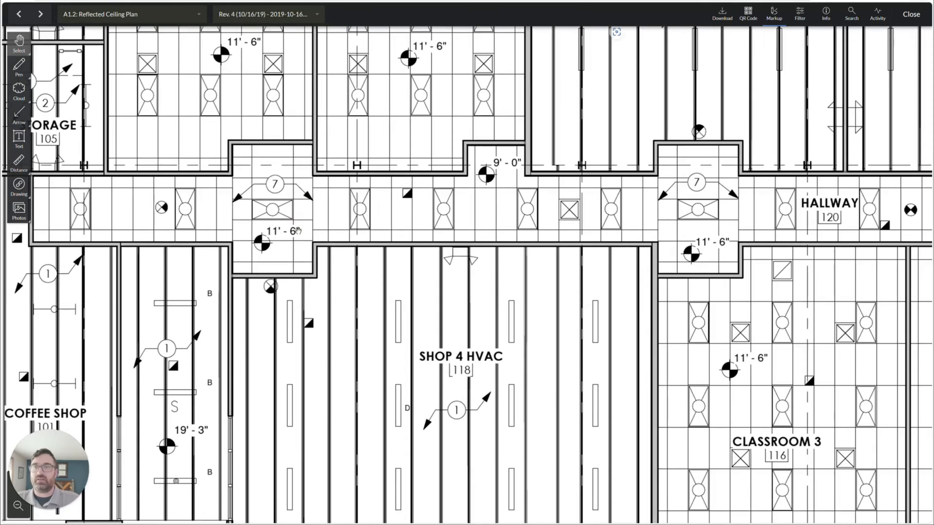
{"action": "scroll", "coordinate": [312, 217], "scroll_direction": "up", "scroll_amount": 2}
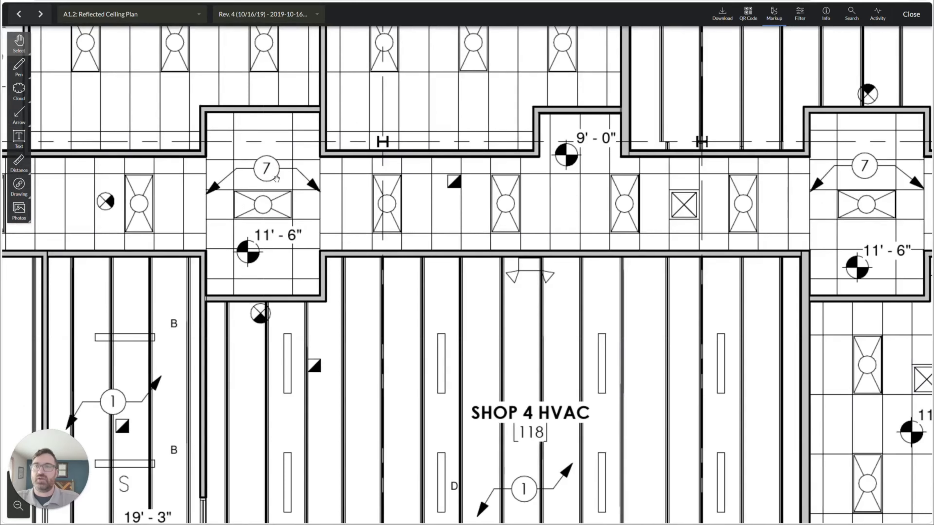
{"action": "scroll", "coordinate": [273, 199], "scroll_direction": "down", "scroll_amount": 10}
{"action": "scroll", "coordinate": [641, 253], "scroll_direction": "up", "scroll_amount": 8}
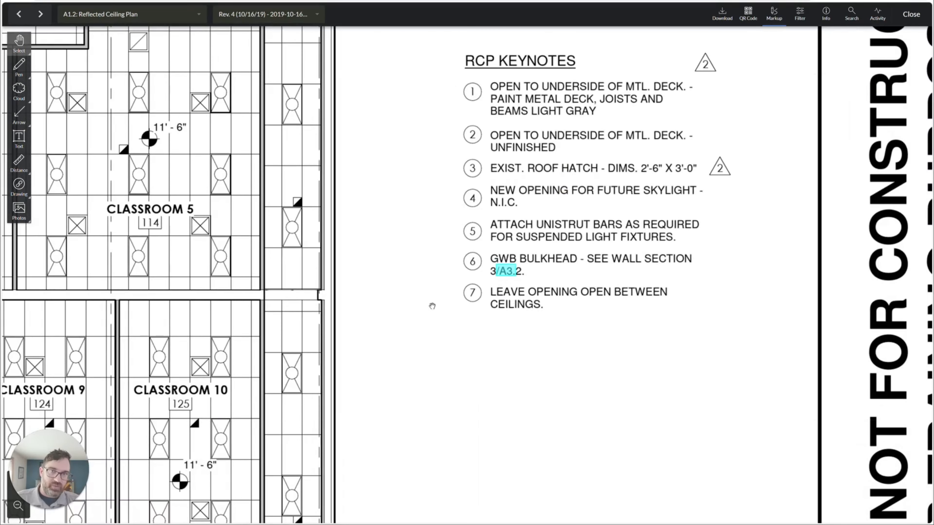
Draw a red ellipse markup around the left edge of the keynote 7 ceiling area where it meets the hallway above Classroom 4.
{"action": "left_click_drag", "start_coordinate": [119, 162], "coordinate": [493, 402]}
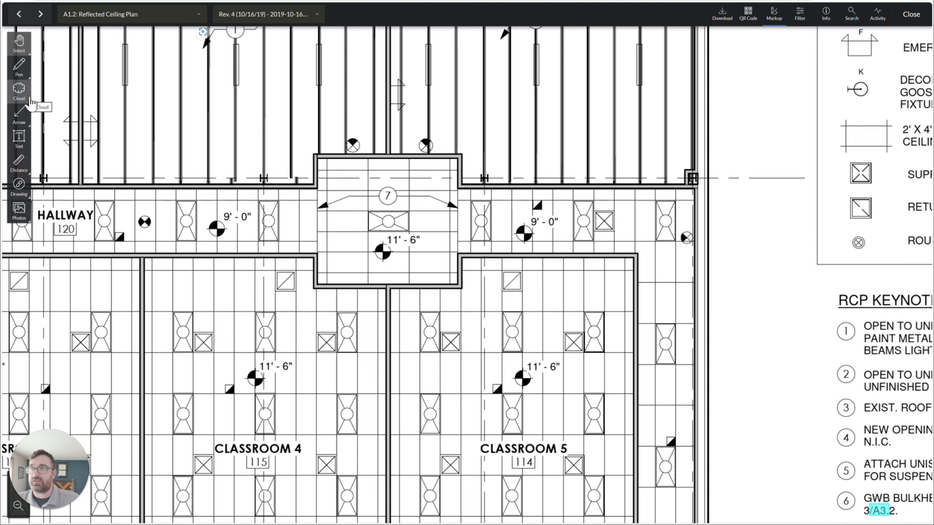
{"action": "left_click", "coordinate": [30, 100]}
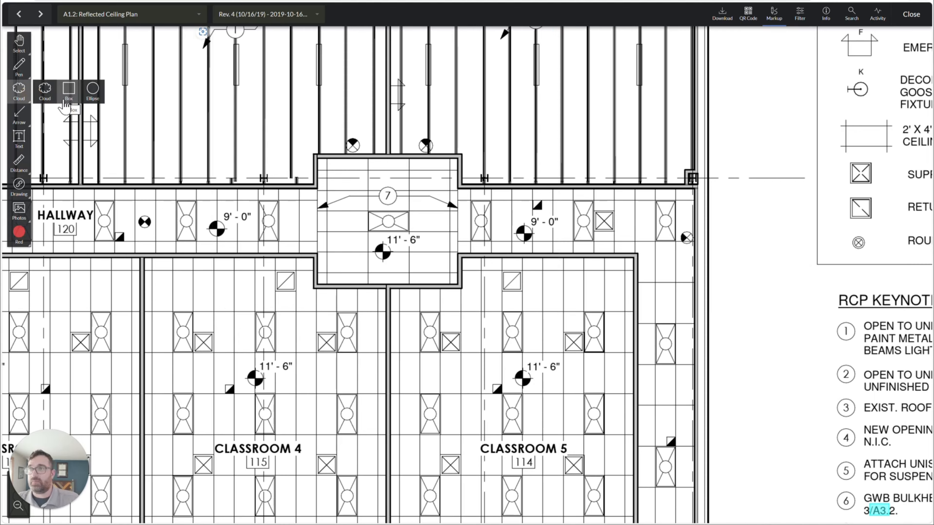
{"action": "left_click", "coordinate": [42, 97]}
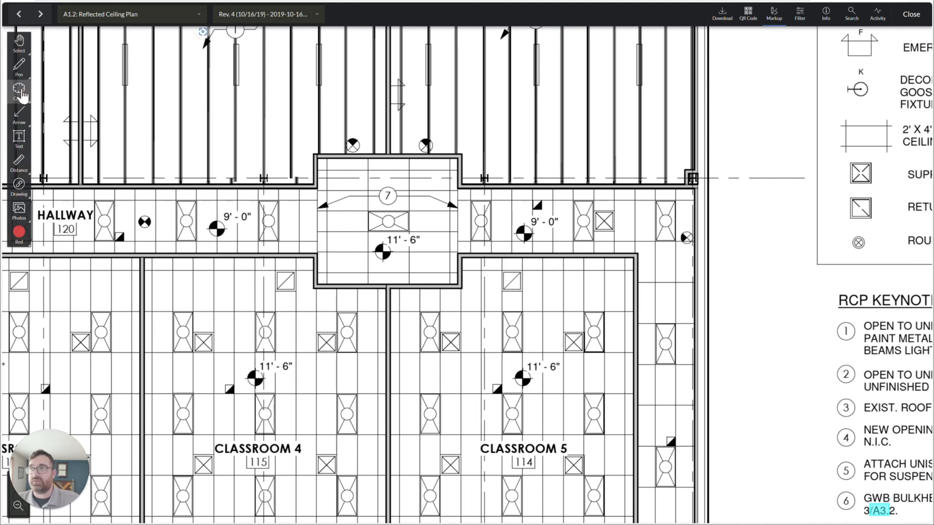
{"action": "left_click", "coordinate": [23, 95]}
{"action": "left_click", "coordinate": [88, 94]}
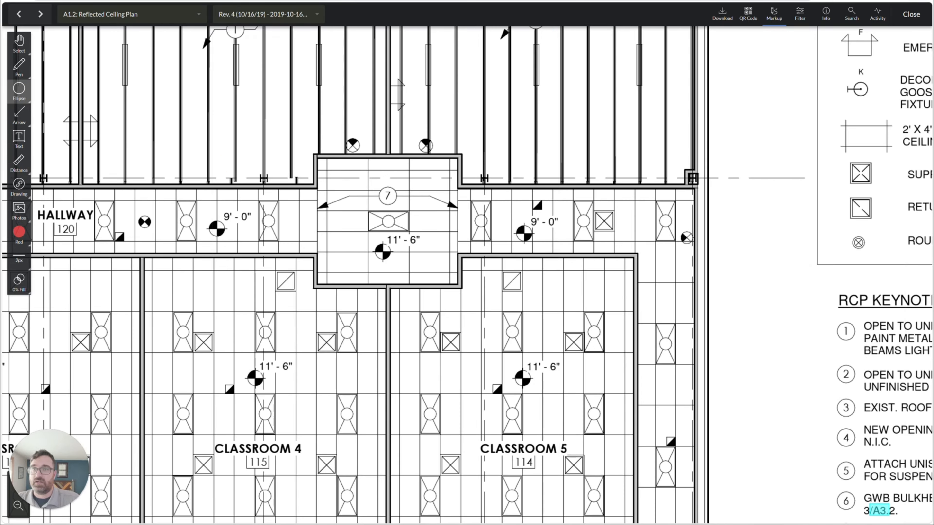
{"action": "left_click_drag", "start_coordinate": [303, 177], "coordinate": [332, 267]}
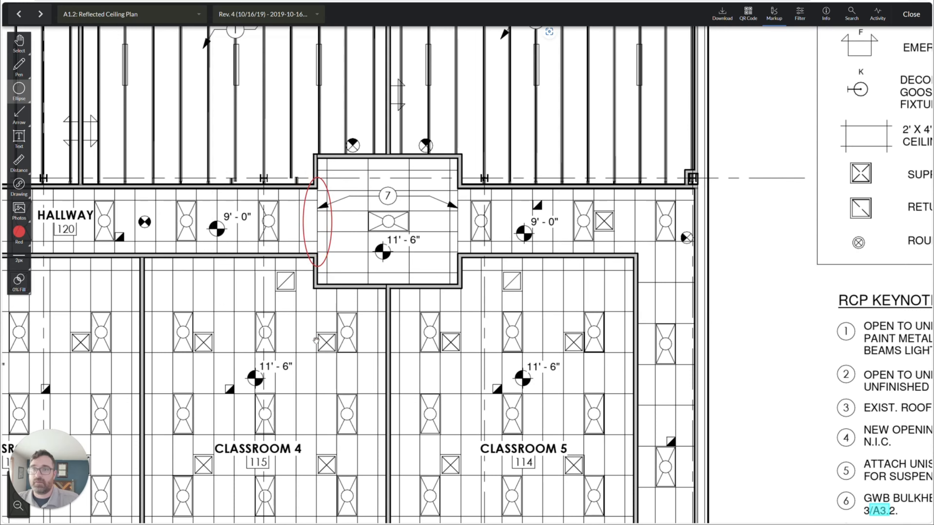
{"action": "left_click", "coordinate": [381, 153]}
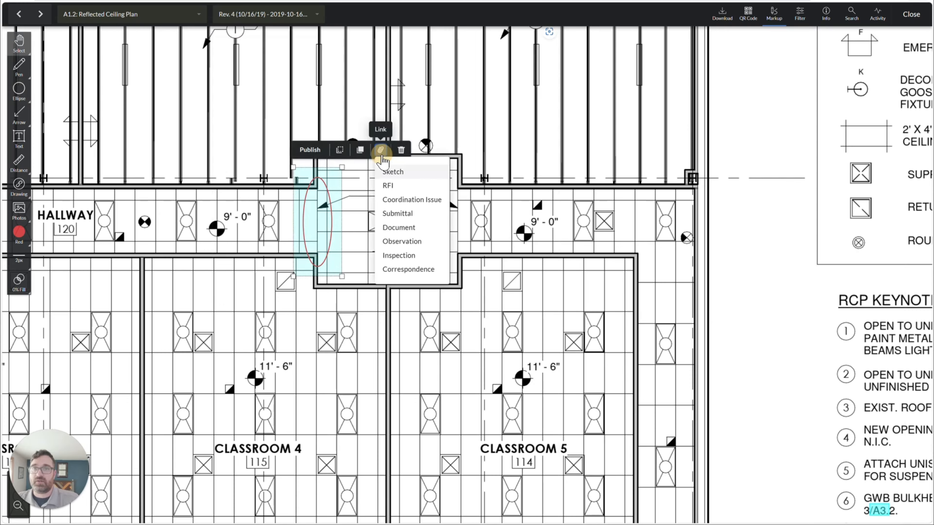
{"action": "left_click", "coordinate": [405, 188]}
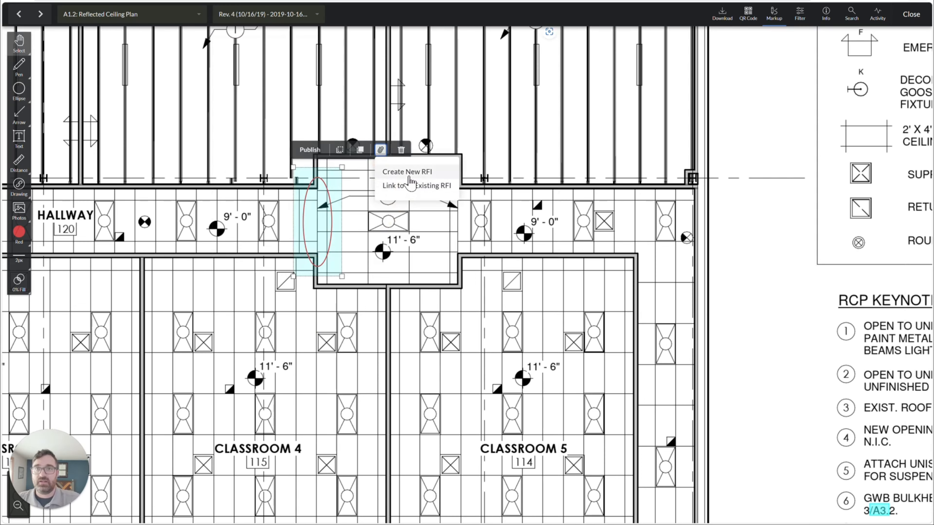
{"action": "left_click", "coordinate": [409, 186]}
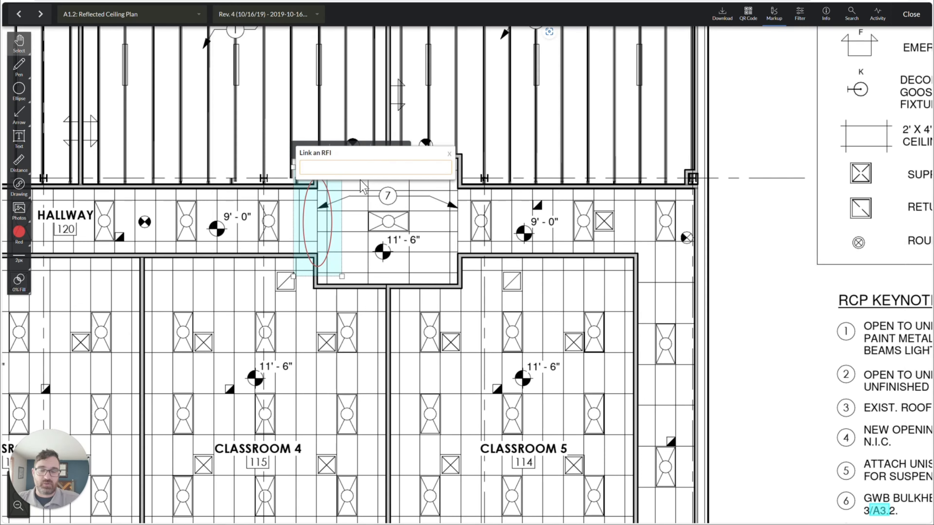
{"action": "type", "text": "1"}
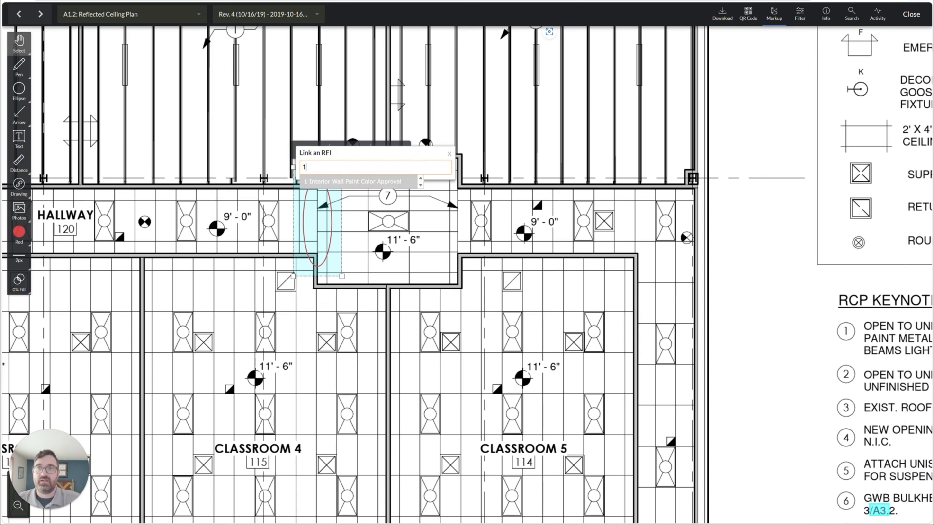
{"action": "left_click", "coordinate": [422, 168]}
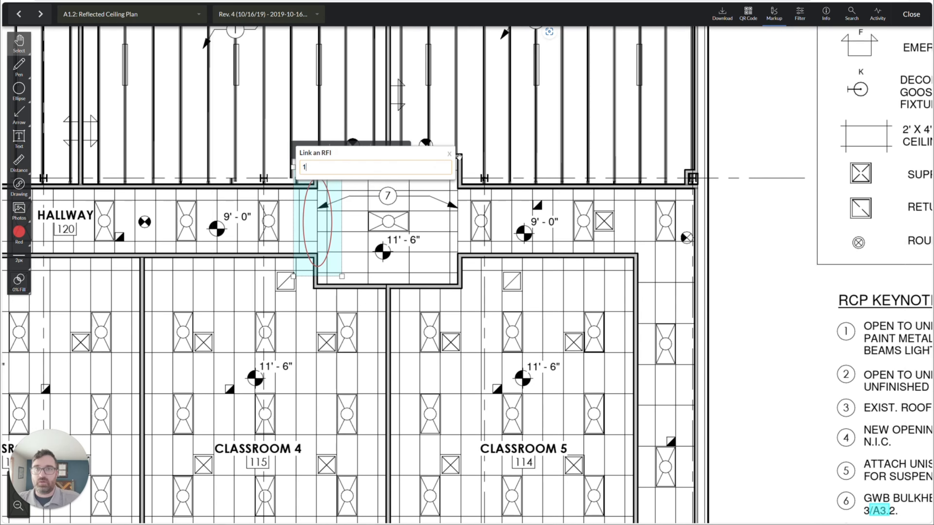
{"action": "left_click", "coordinate": [449, 154]}
Start a new RFI linked to the ellipse markup, with the subject "Clarify Finish Treatment at Openings Between Ceilings".
{"action": "left_click", "coordinate": [381, 150]}
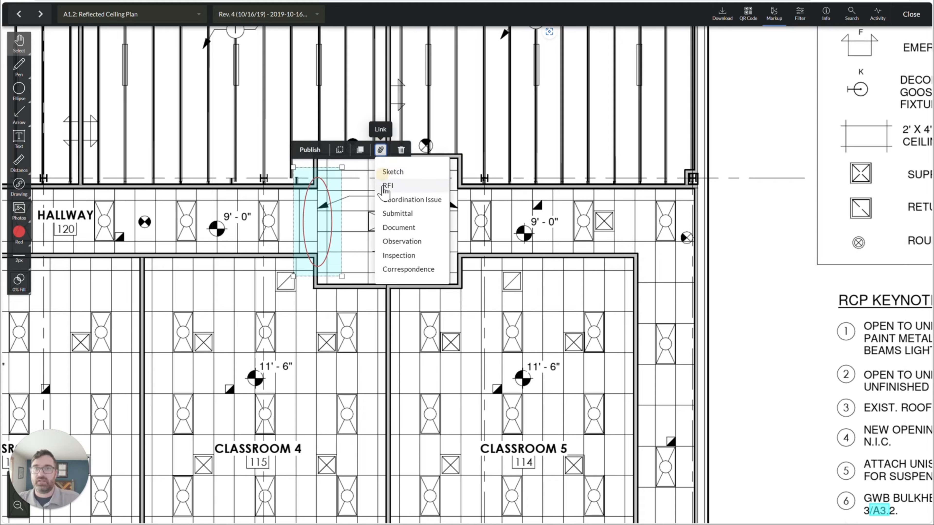
{"action": "left_click", "coordinate": [389, 184]}
{"action": "left_click", "coordinate": [405, 173]}
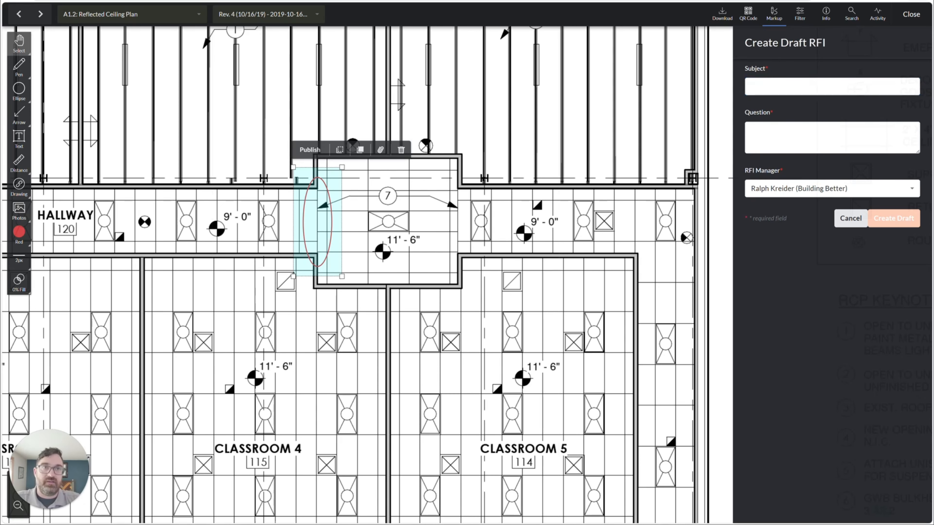
{"action": "type", "text": "Clarify Finish Treatment at Openings Between Ceilings"}
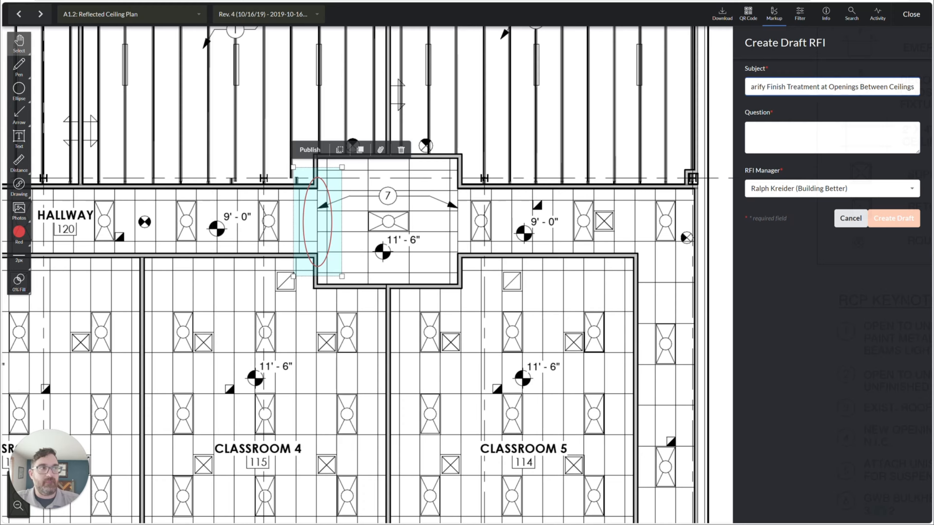
Enter the question about finish treatment where keynote 7 leaves openings between ceilings, plus a Suggested Resolution of finished gypsum board returns painted to match adjacent finishes.
{"action": "left_click", "coordinate": [846, 285]}
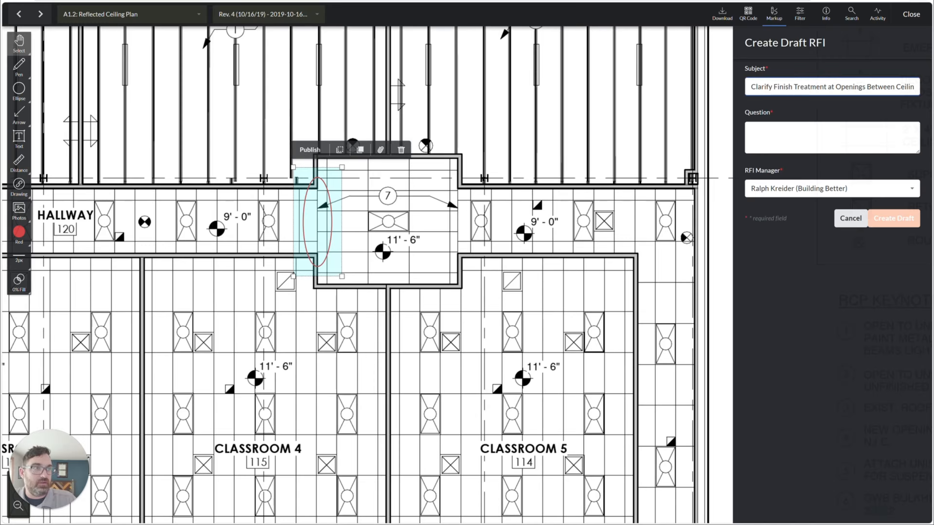
{"action": "left_click", "coordinate": [823, 147]}
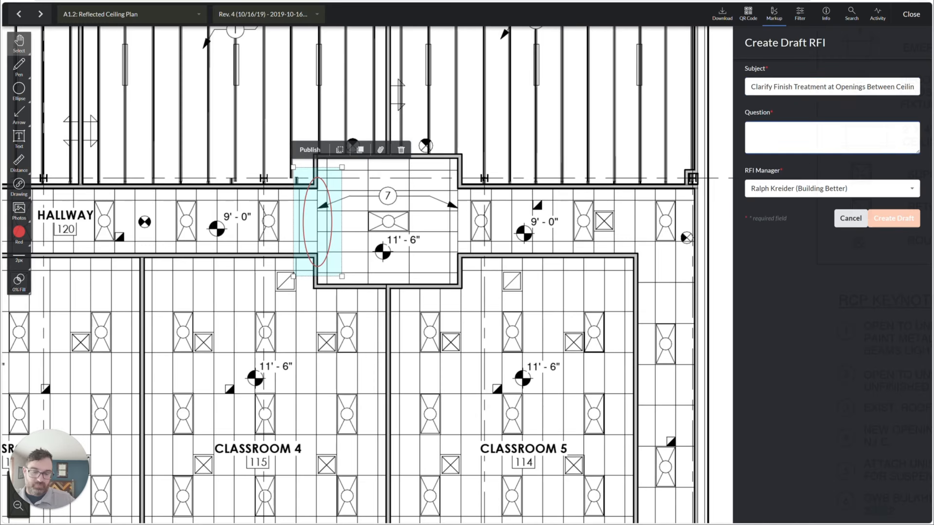
{"action": "key", "text": "ctrl+v"}
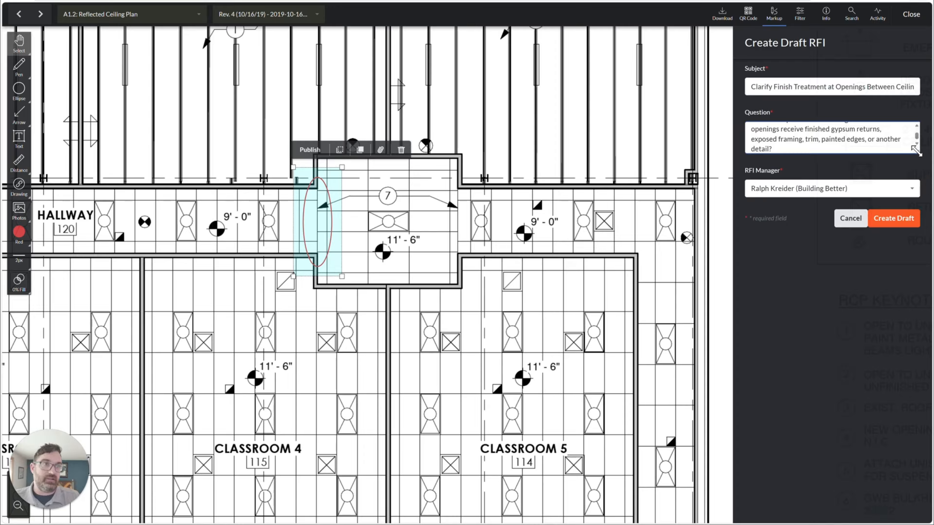
{"action": "left_click_drag", "start_coordinate": [917, 150], "coordinate": [915, 217]}
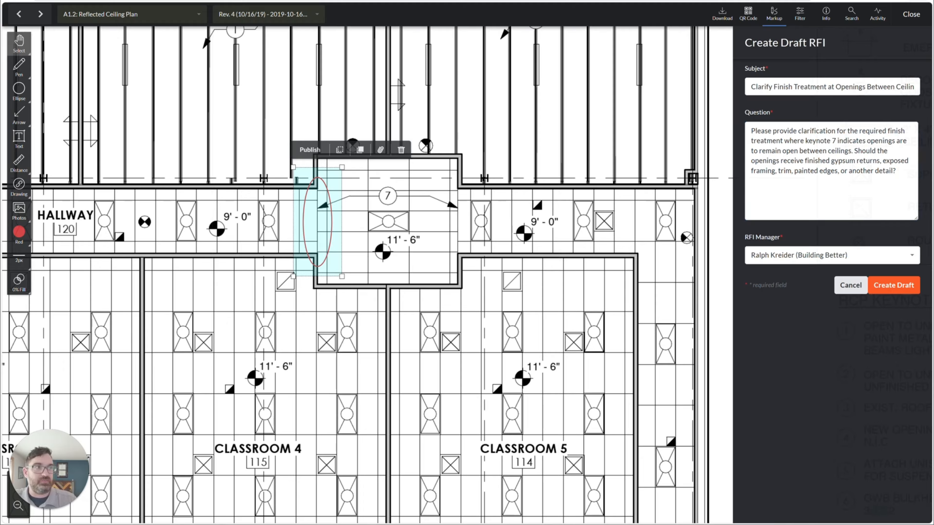
{"action": "type", "text": "Suggested Resolution  Provide finished gypsum board returns at exposed edges, painted to match adjacent ceiling/wall finish, unless the design intent is to leave structure exposed."}
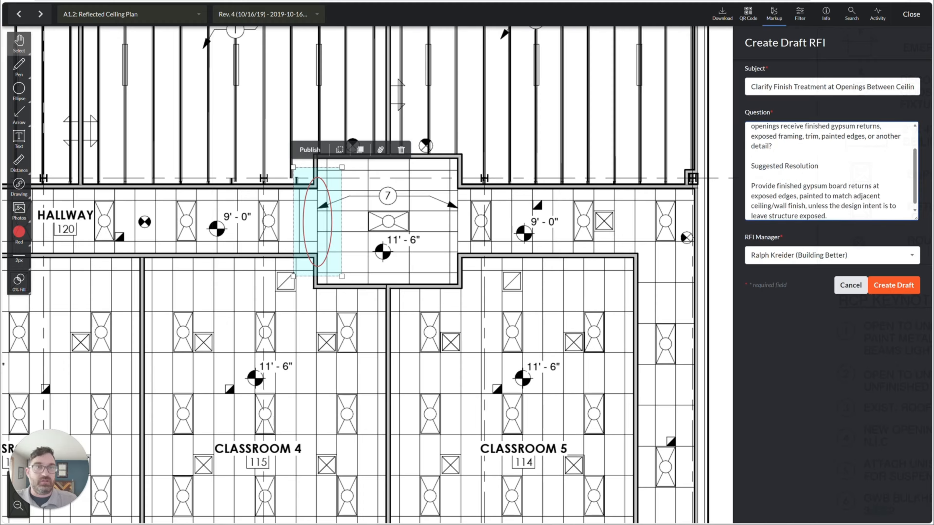
Dismiss the session-code prompt, create the draft RFI and publish its linked ellipse markup.
{"action": "key", "text": "shift+Home"}
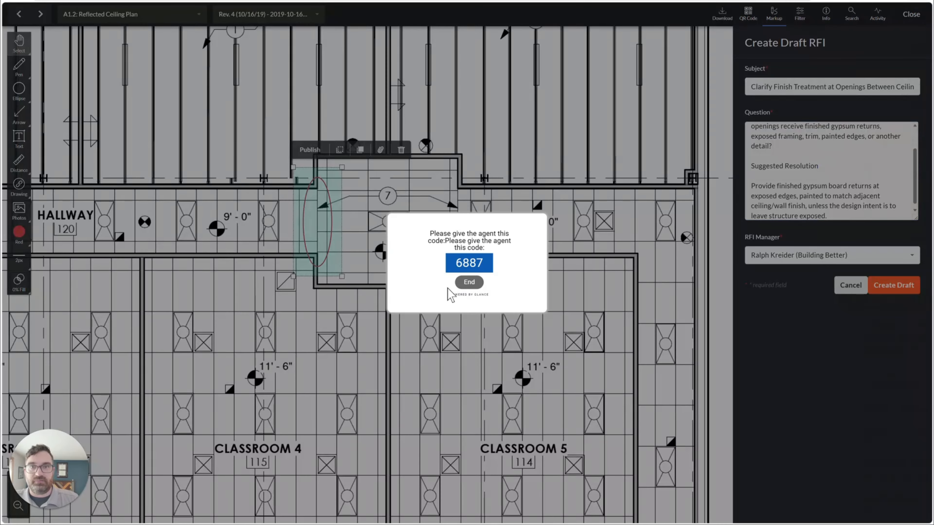
{"action": "left_click", "coordinate": [457, 286]}
{"action": "left_click", "coordinate": [451, 268]}
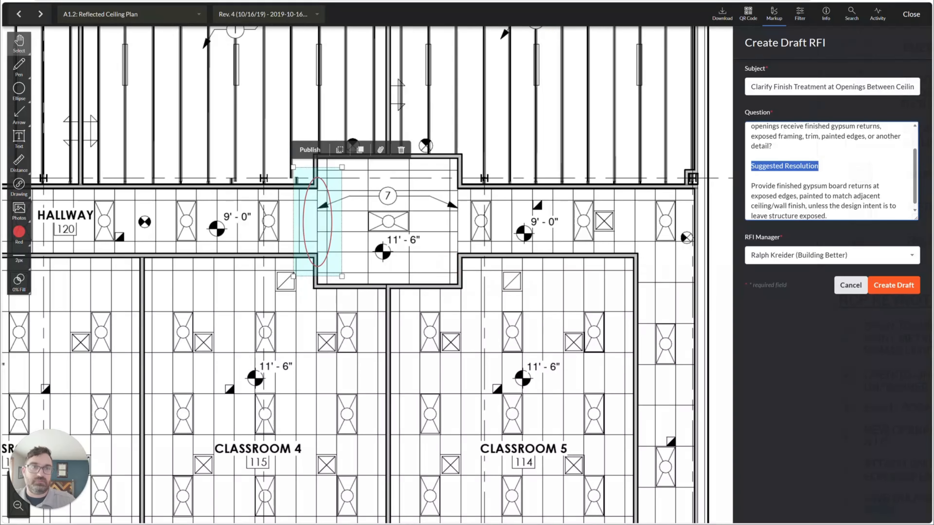
{"action": "scroll", "coordinate": [835, 191], "scroll_direction": "down", "scroll_amount": 1}
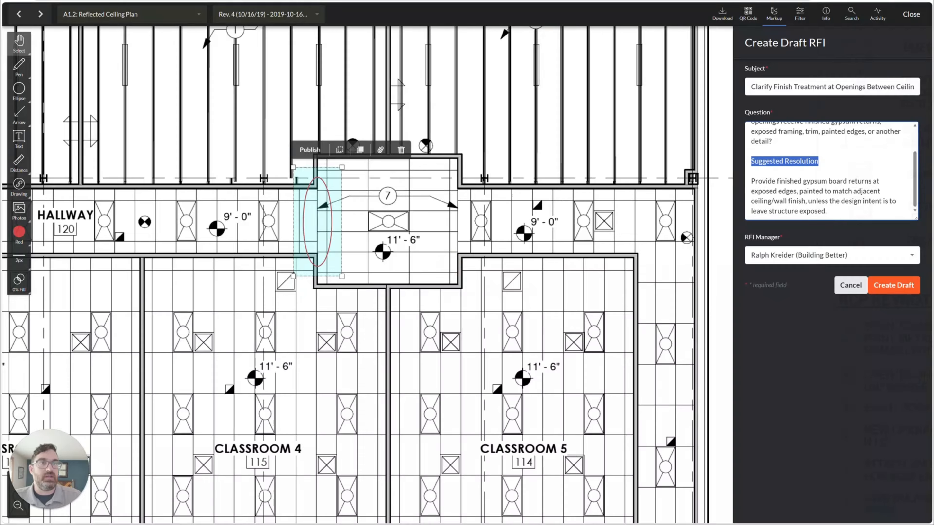
{"action": "left_click", "coordinate": [894, 286]}
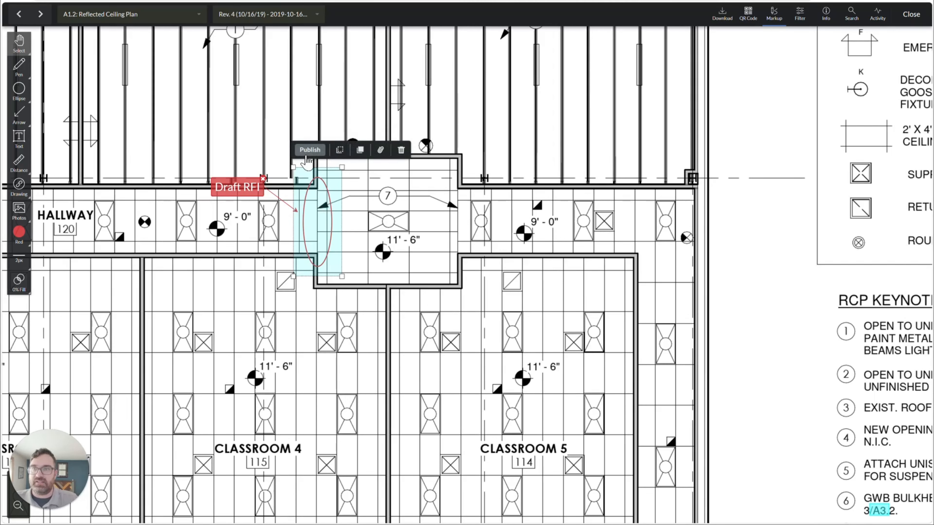
{"action": "left_click", "coordinate": [309, 155]}
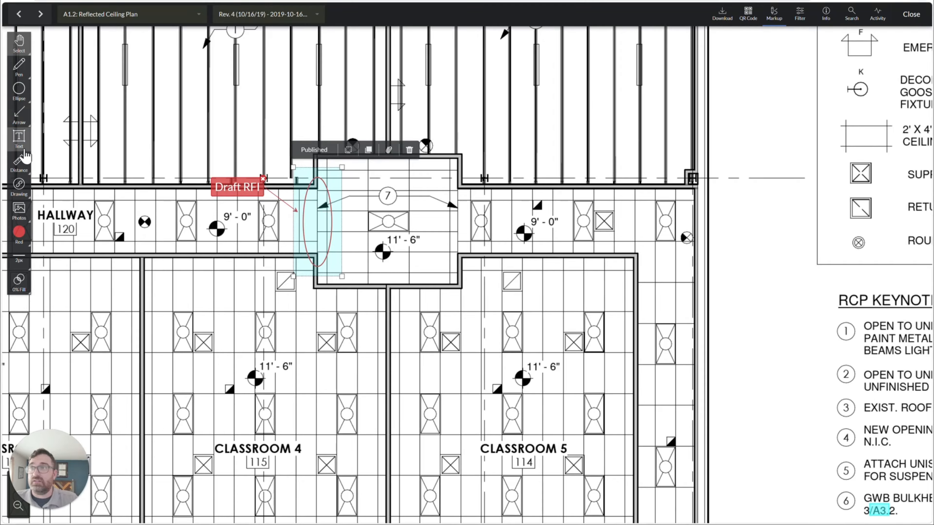
Draw a second red ellipse around the right edge of the keynote 7 ceiling area where it meets the hallway above Classroom 5.
{"action": "left_click", "coordinate": [18, 90]}
{"action": "left_click", "coordinate": [392, 218]}
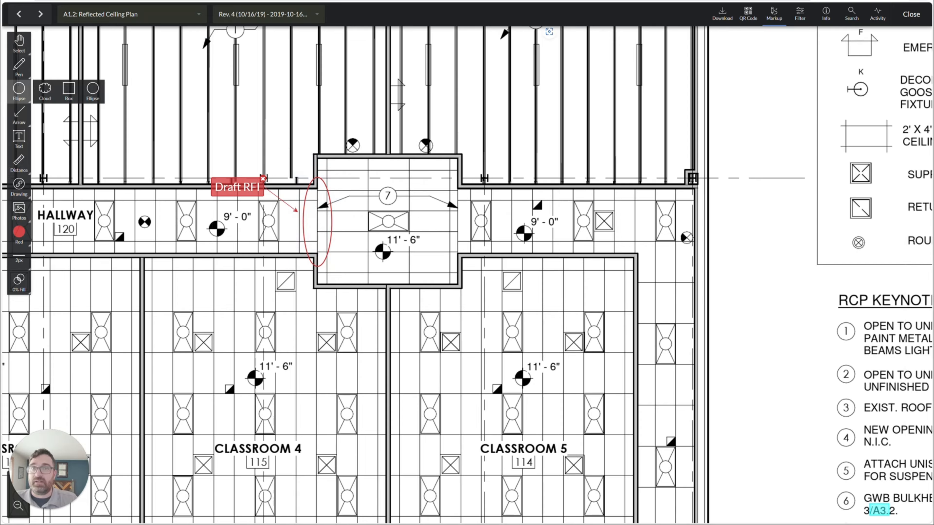
{"action": "left_click_drag", "start_coordinate": [447, 176], "coordinate": [479, 271]}
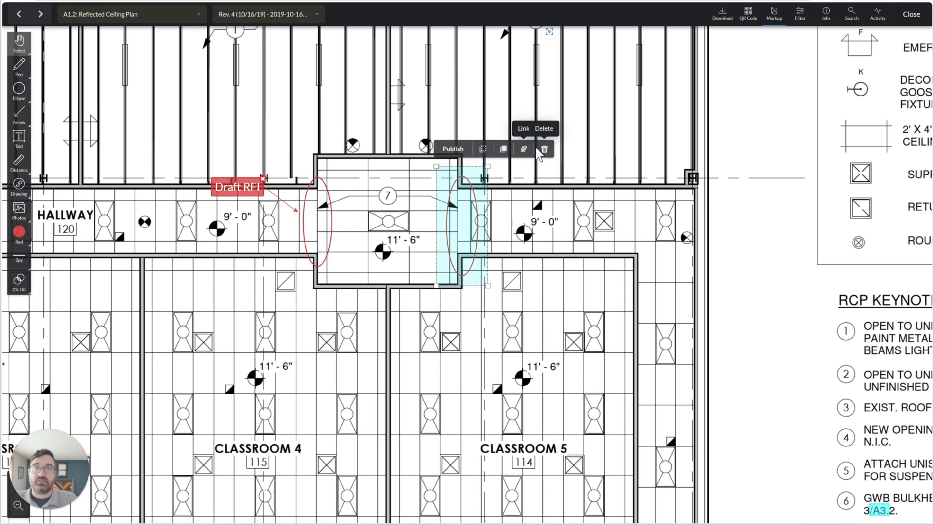
Try to link the second ellipse to an existing RFI by searching for 1, and delete that ellipse.
{"action": "left_click", "coordinate": [524, 149]}
{"action": "left_click", "coordinate": [536, 190]}
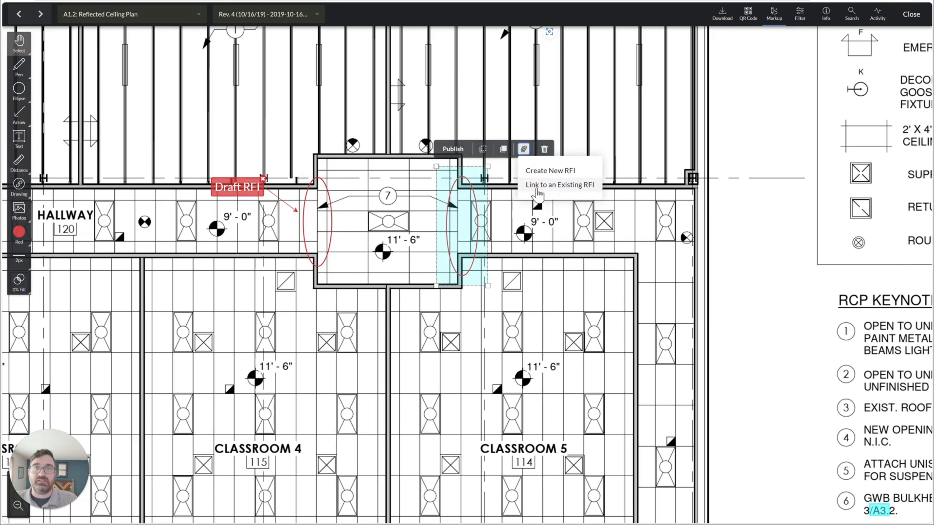
{"action": "left_click", "coordinate": [542, 187]}
{"action": "type", "text": "1"}
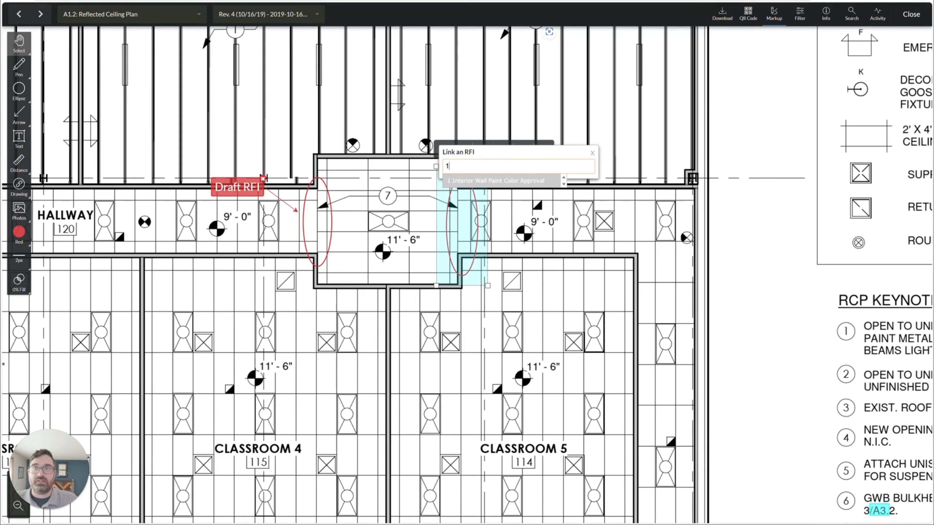
{"action": "key", "text": "BackSpace"}
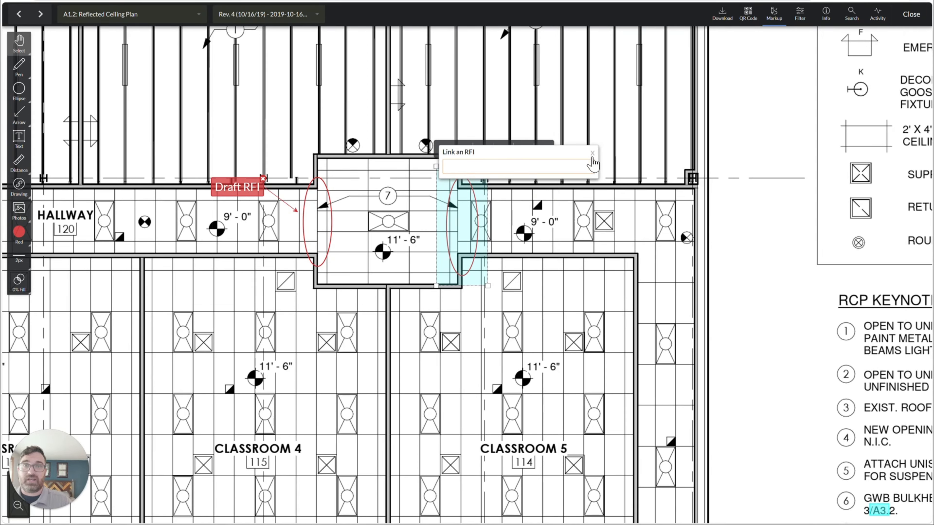
{"action": "left_click", "coordinate": [592, 153]}
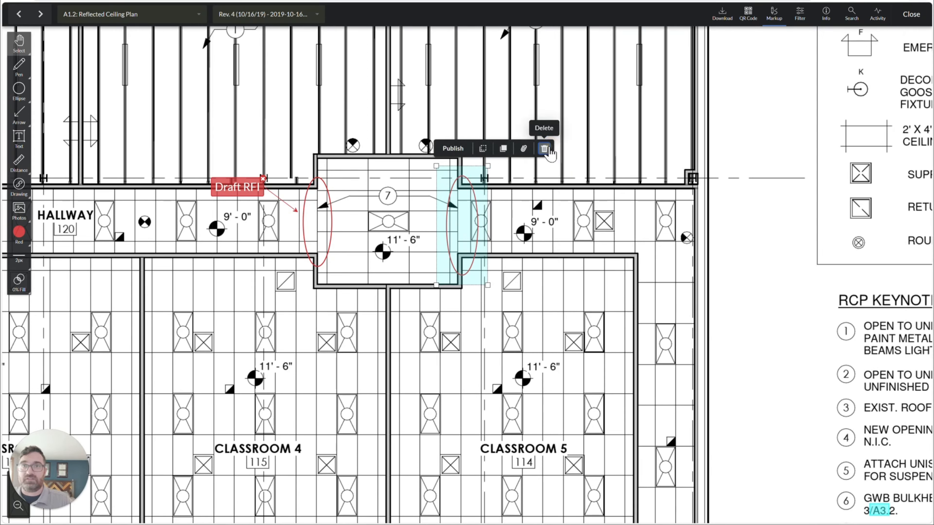
{"action": "left_click", "coordinate": [544, 148]}
{"action": "left_click", "coordinate": [514, 48]}
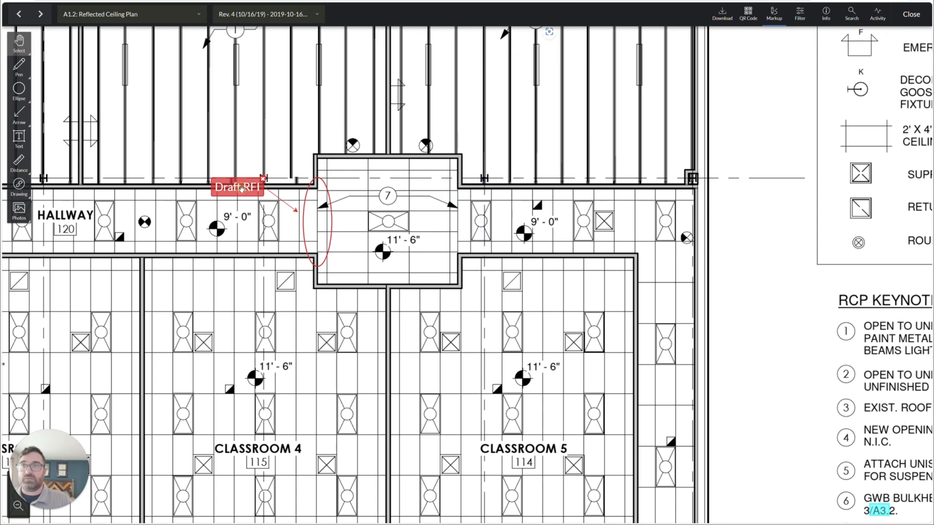
Open the draft RFI's detail page from its callout on the plan and return to the project's RFIs list.
{"action": "left_click", "coordinate": [240, 188]}
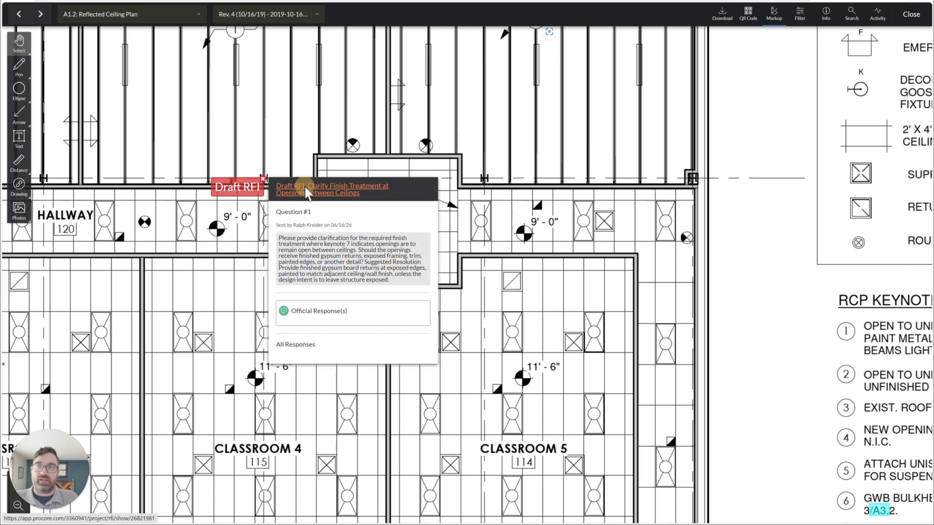
{"action": "left_click", "coordinate": [306, 192]}
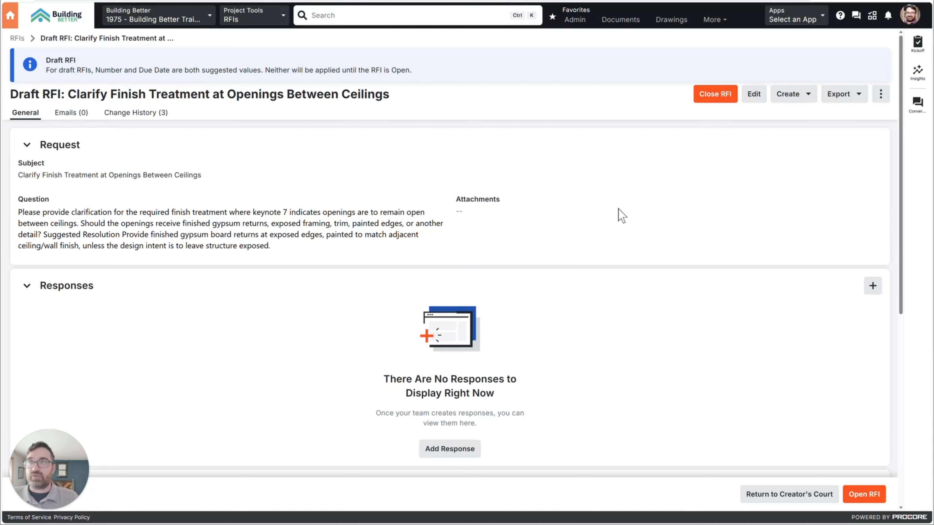
{"action": "left_click", "coordinate": [17, 38]}
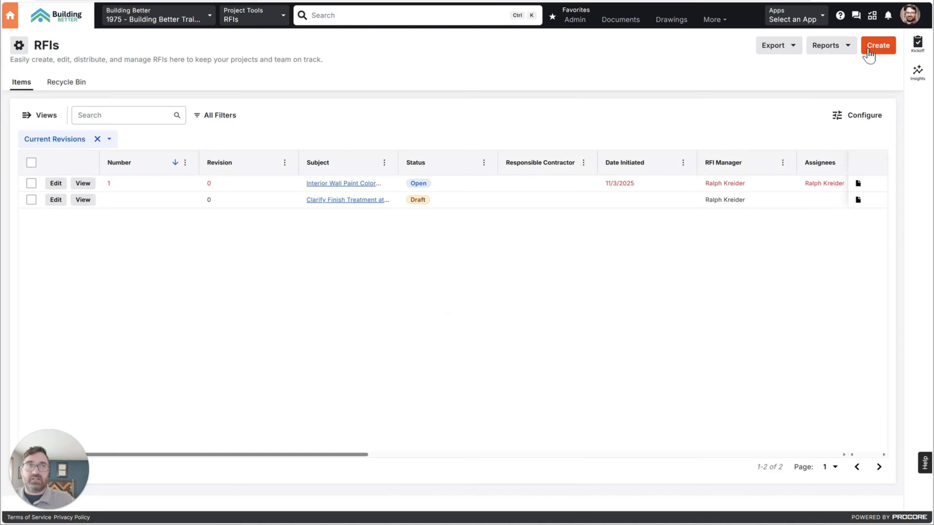
Review the Request and General Information fields on a new RFI form and cancel it.
{"action": "left_click", "coordinate": [875, 53]}
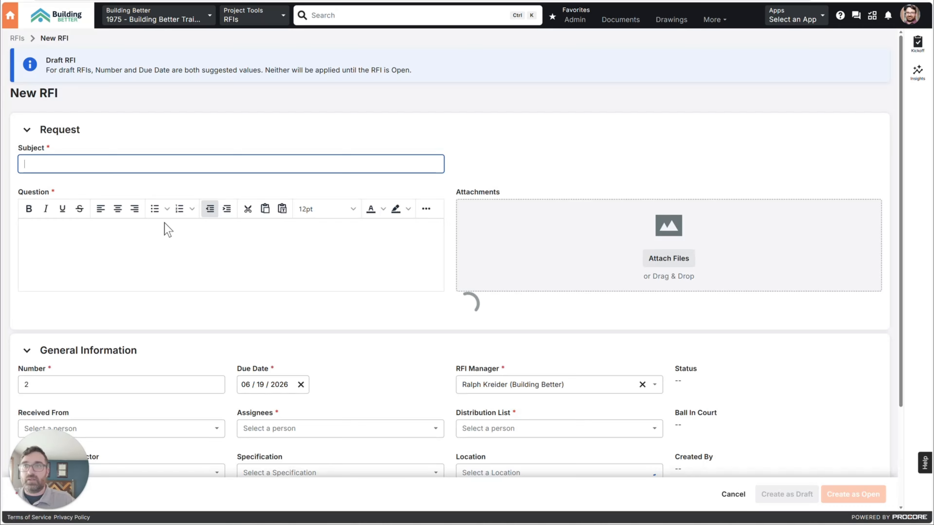
{"action": "scroll", "coordinate": [228, 346], "scroll_direction": "down", "scroll_amount": 3}
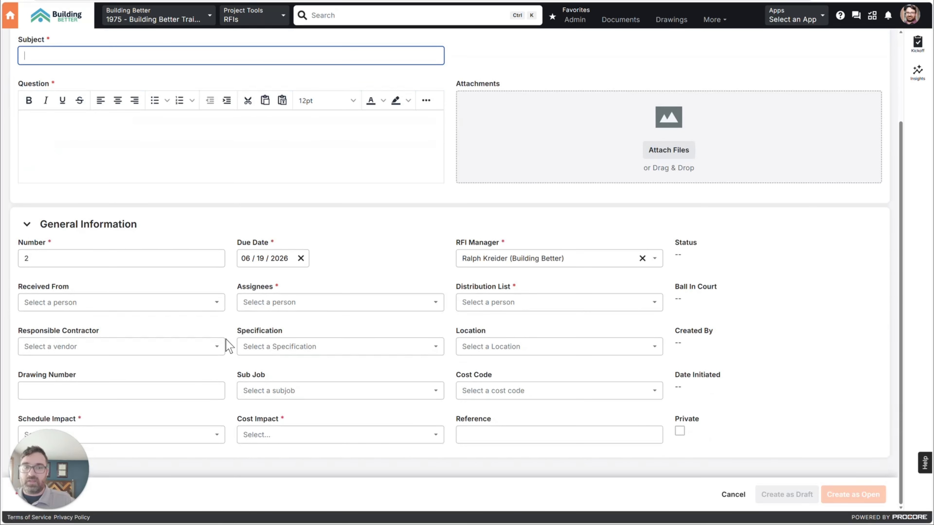
{"action": "left_click", "coordinate": [732, 495]}
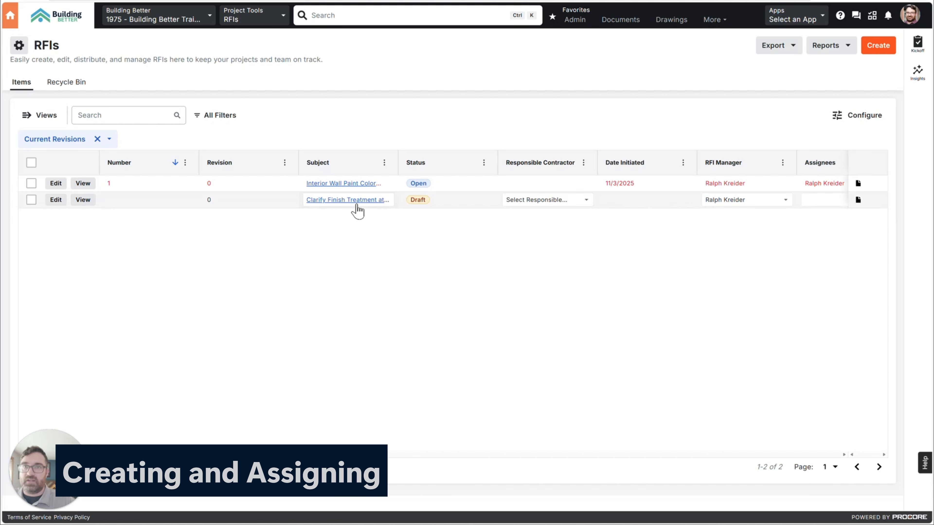
Edit the draft RFI on finish treatment and put the Suggested Resolution text in its own paragraph, separated by a blank line.
{"action": "left_click", "coordinate": [59, 202]}
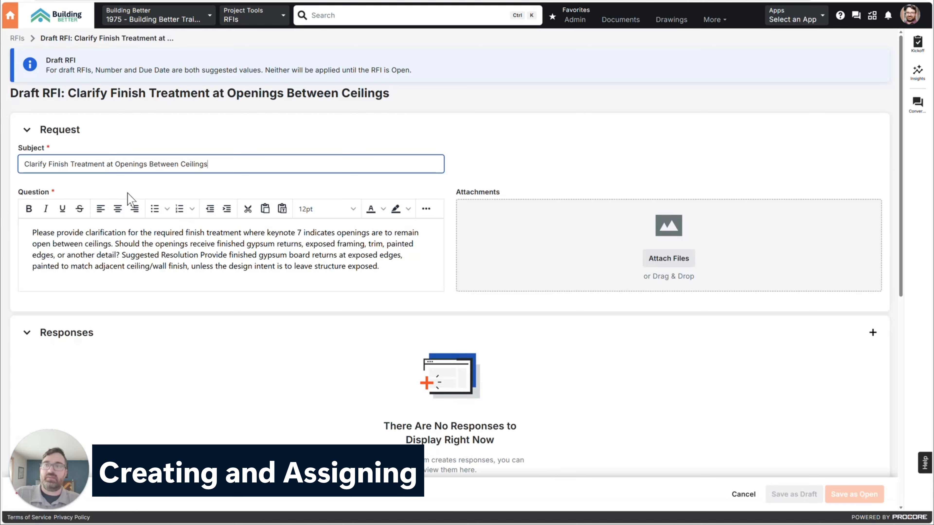
{"action": "scroll", "coordinate": [302, 275], "scroll_direction": "down", "scroll_amount": 3}
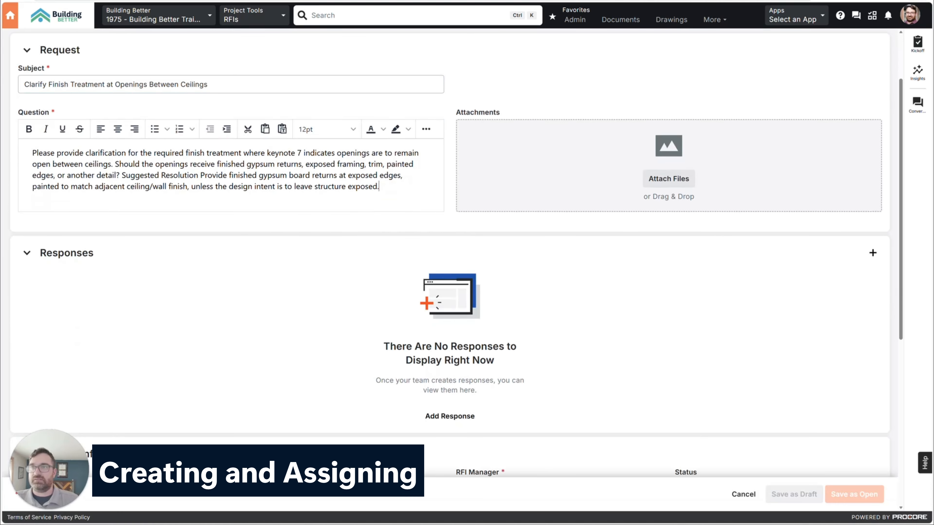
{"action": "left_click", "coordinate": [125, 175]}
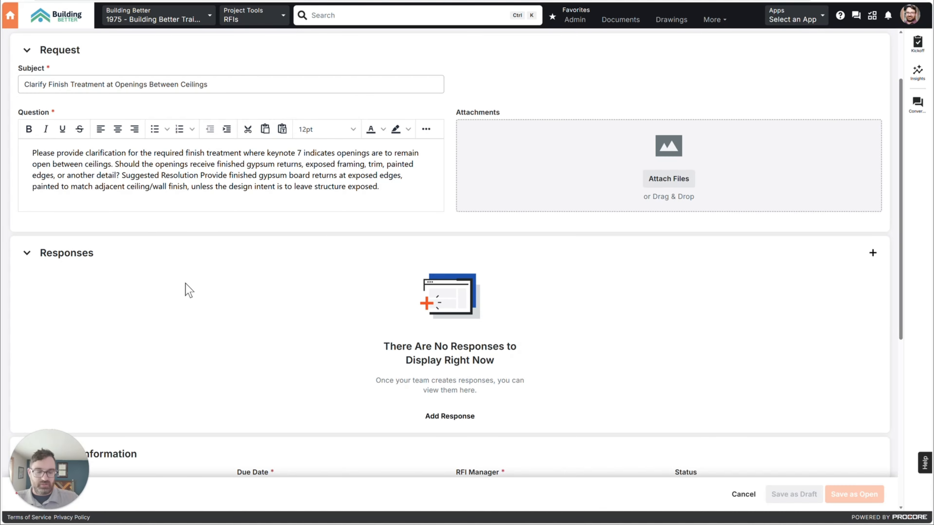
{"action": "key", "text": "Return"}
{"action": "key", "text": "Return"}
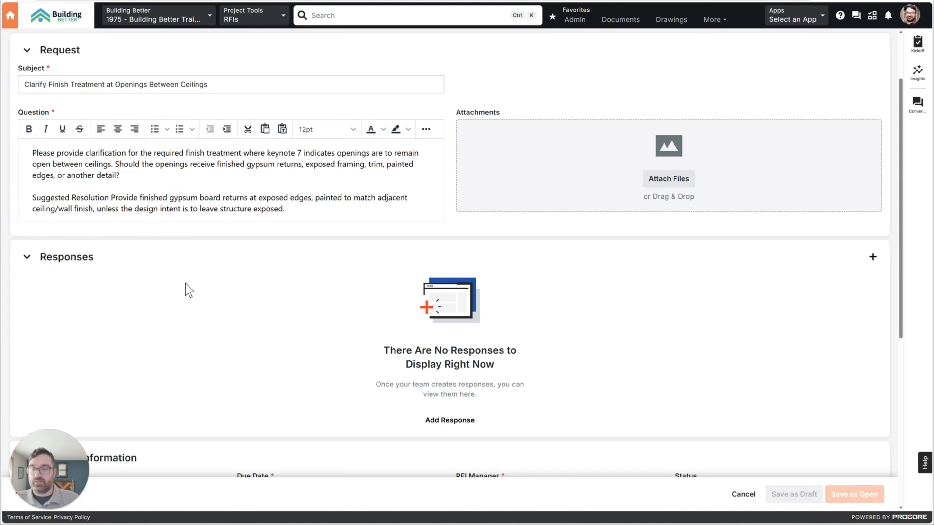
Add a colon after "Suggested Resolution" in the question and start the resolution text on its own line below it.
{"action": "type", "text": ":"}
{"action": "key", "text": "Return"}
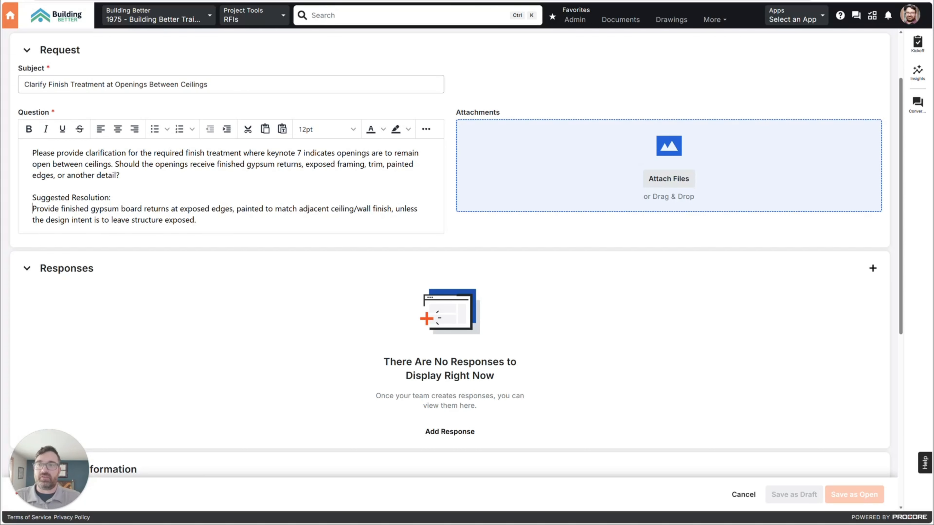
{"action": "scroll", "coordinate": [373, 240], "scroll_direction": "down", "scroll_amount": 8}
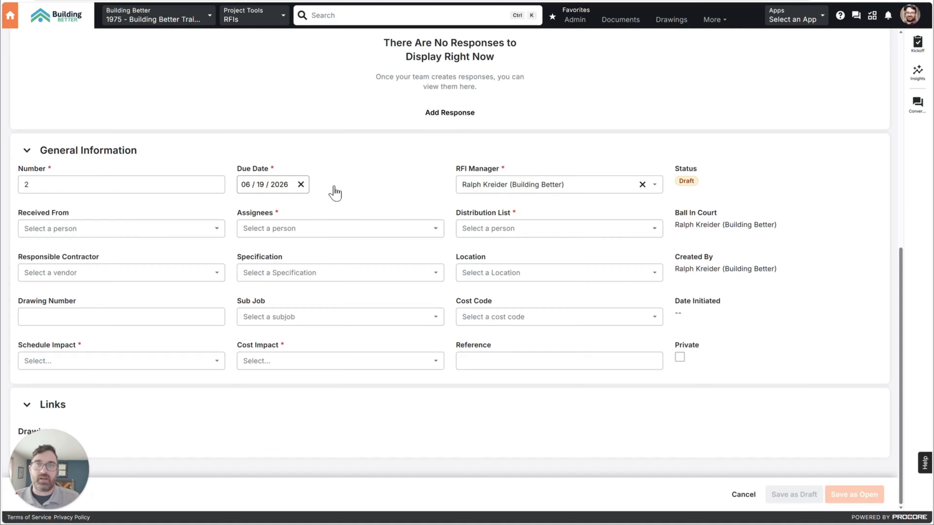
{"action": "left_click", "coordinate": [182, 231]}
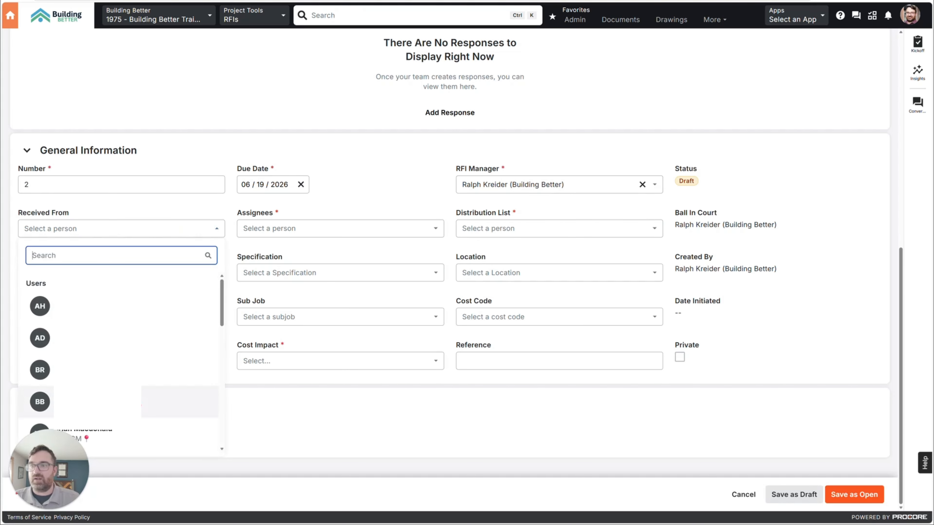
{"action": "scroll", "coordinate": [121, 365], "scroll_direction": "down", "scroll_amount": 2}
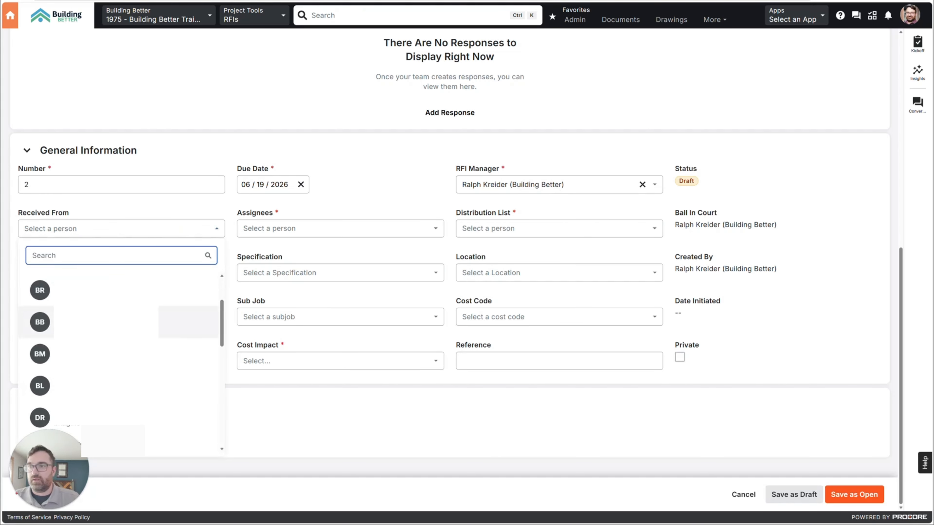
{"action": "left_click", "coordinate": [147, 322]}
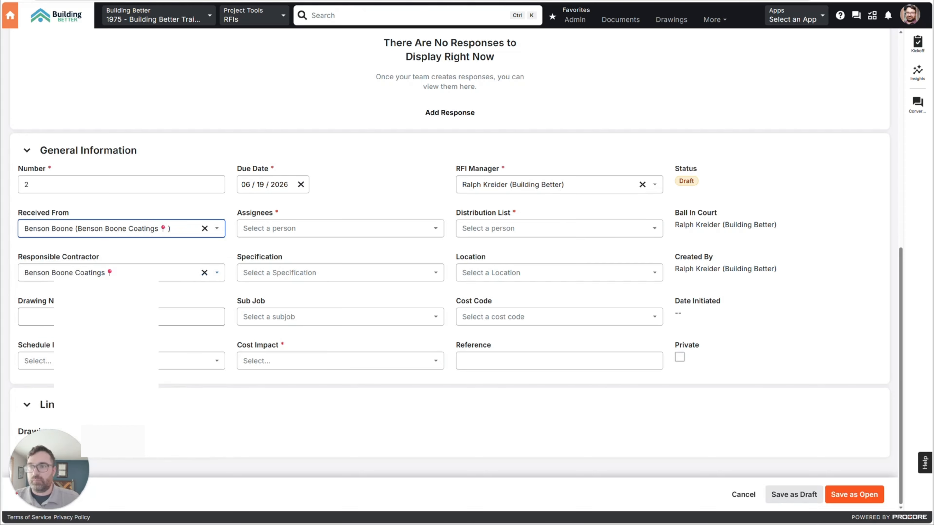
{"action": "left_click", "coordinate": [150, 237]}
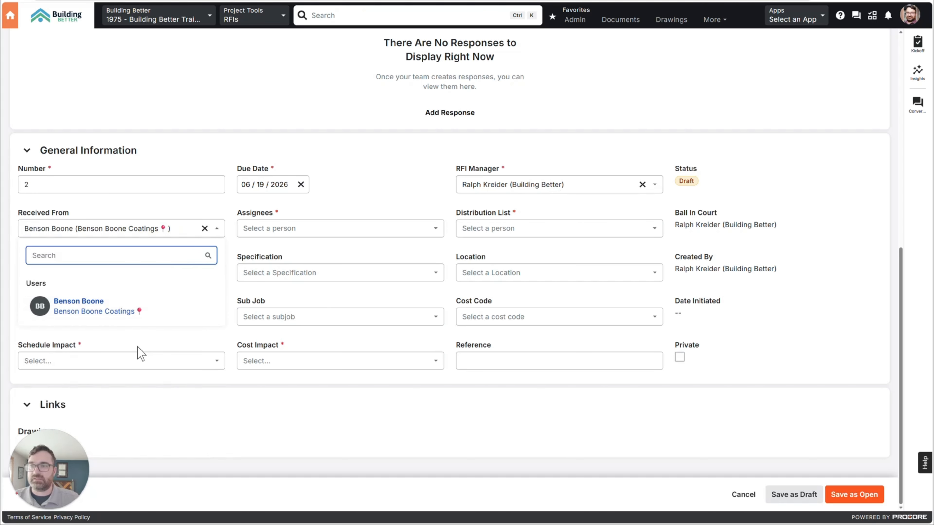
{"action": "left_click", "coordinate": [205, 228]}
Set the RFI's Received From to the contact from Matchbox Builders.
{"action": "scroll", "coordinate": [121, 370], "scroll_direction": "down", "scroll_amount": 4}
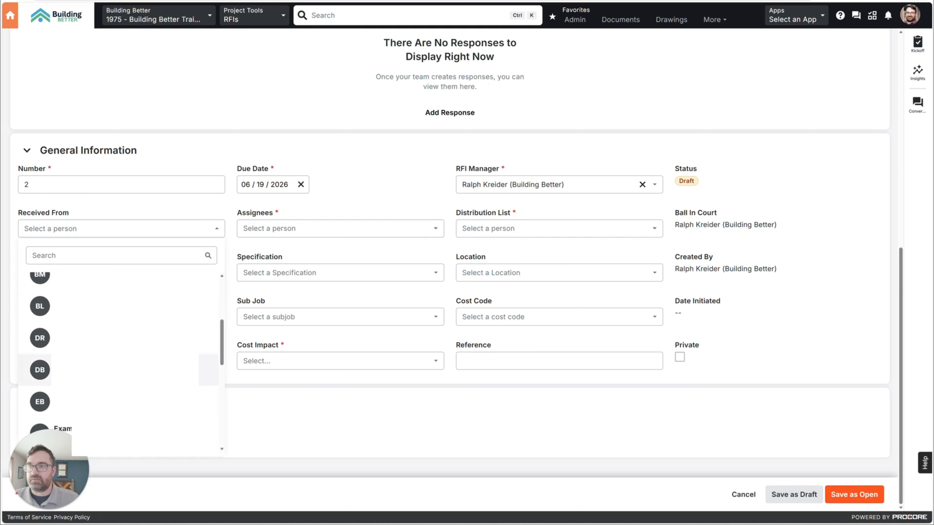
{"action": "scroll", "coordinate": [121, 364], "scroll_direction": "down", "scroll_amount": 6}
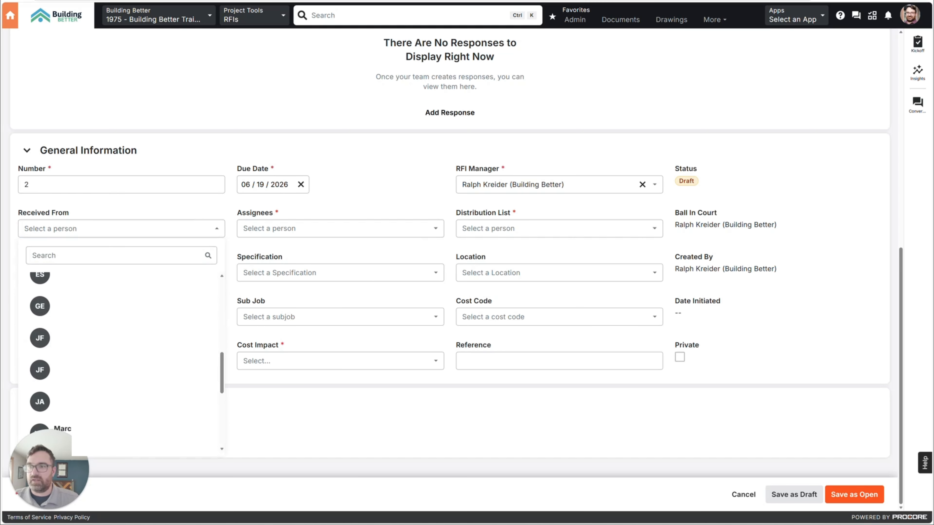
{"action": "scroll", "coordinate": [121, 364], "scroll_direction": "down", "scroll_amount": 6}
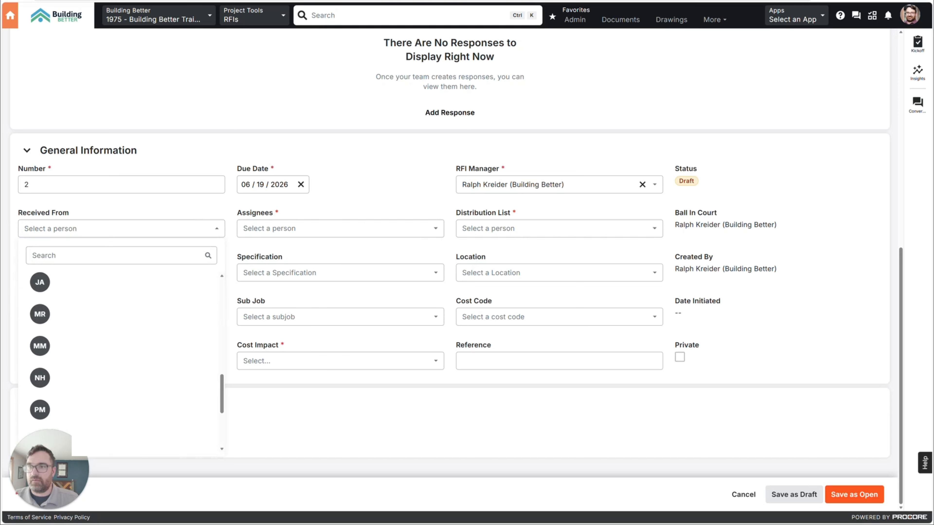
{"action": "scroll", "coordinate": [121, 370], "scroll_direction": "down", "scroll_amount": 2}
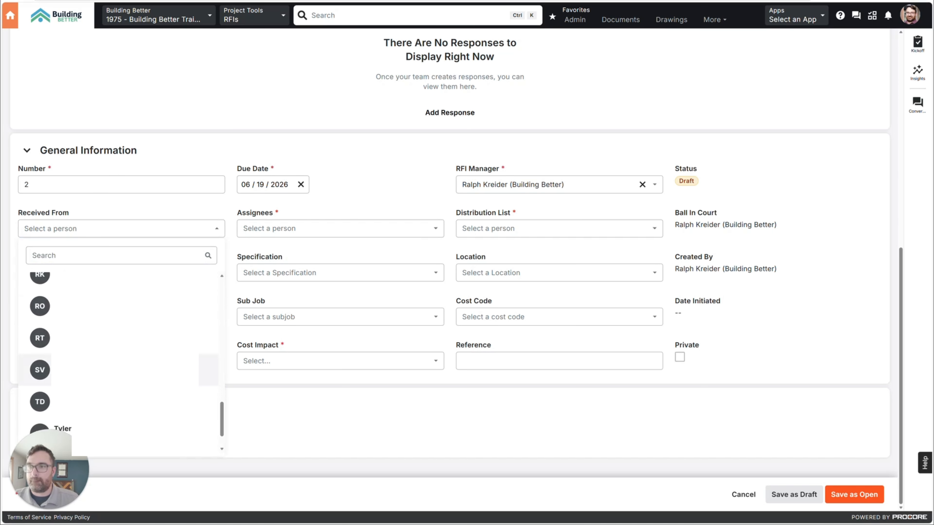
{"action": "scroll", "coordinate": [121, 370], "scroll_direction": "down", "scroll_amount": 1}
{"action": "scroll", "coordinate": [121, 370], "scroll_direction": "down", "scroll_amount": 1}
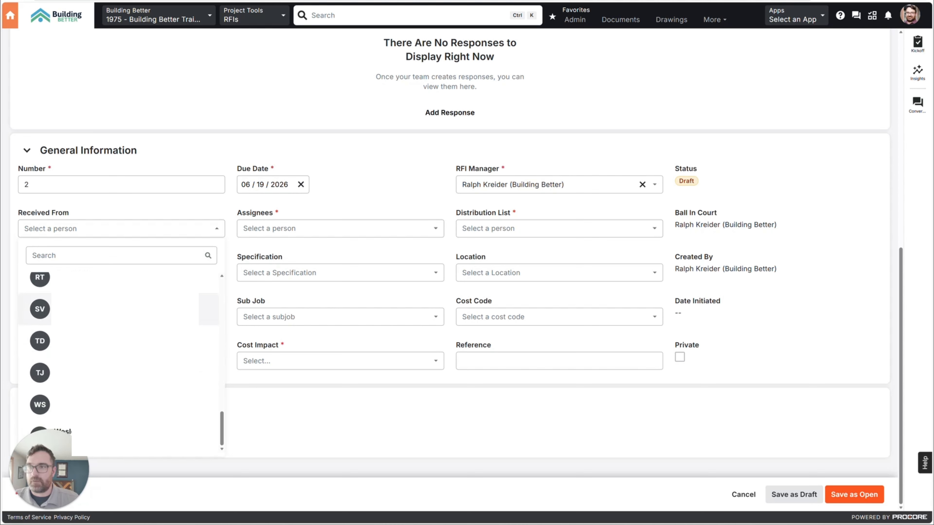
{"action": "left_click", "coordinate": [122, 282]}
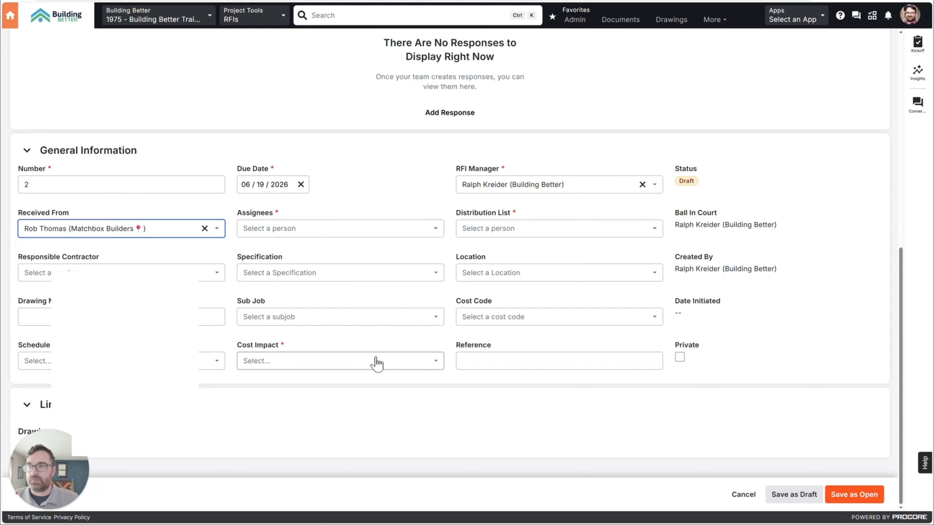
Assign the RFI to Example Architect Building Better and add Example Subcontractor to its distribution list.
{"action": "left_click", "coordinate": [346, 233]}
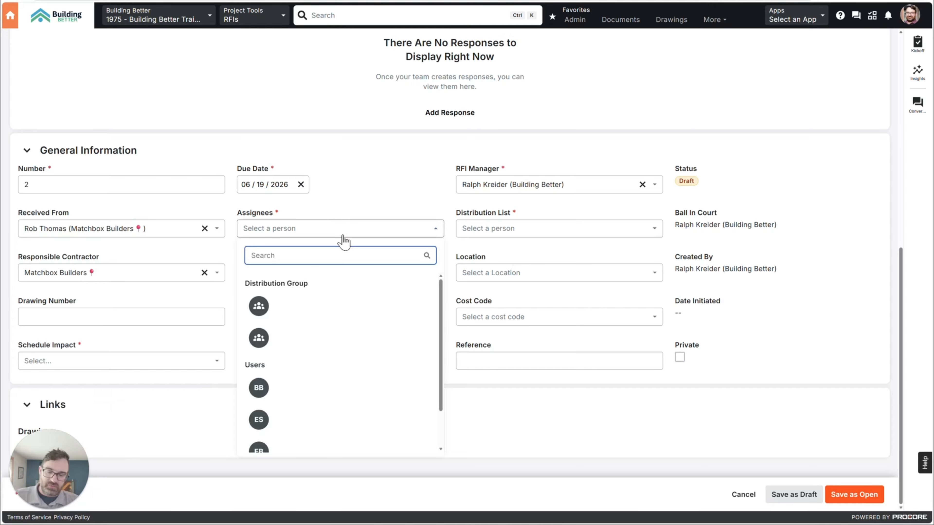
{"action": "type", "text": "example"}
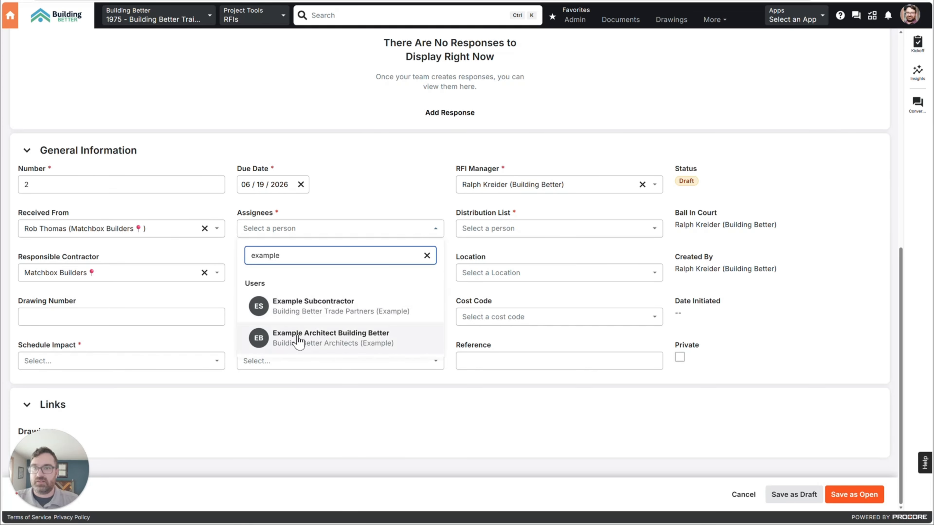
{"action": "left_click", "coordinate": [298, 336]}
{"action": "left_click", "coordinate": [425, 215]}
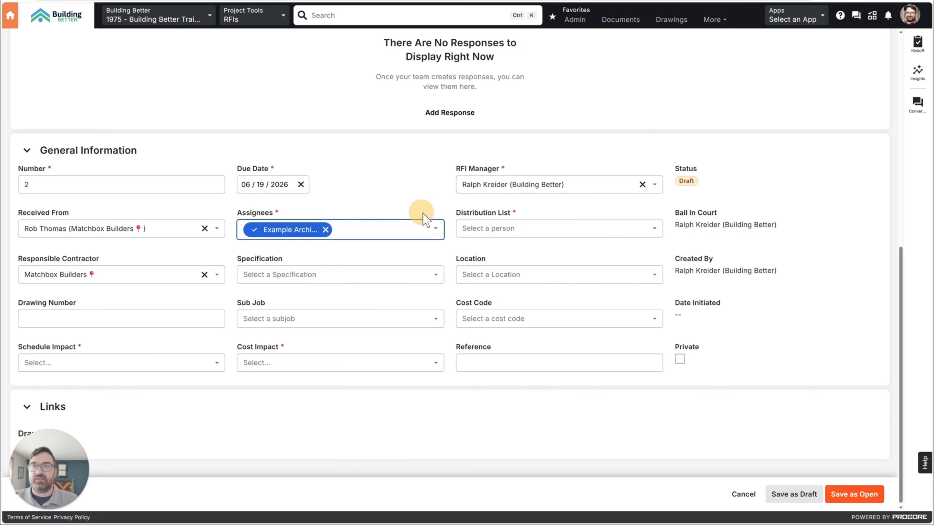
{"action": "left_click", "coordinate": [507, 229]}
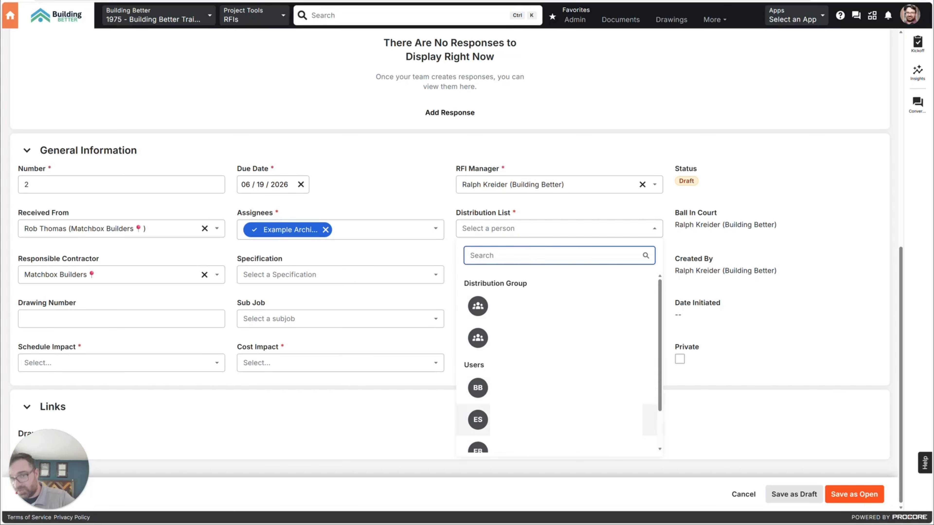
{"action": "left_click", "coordinate": [552, 420]}
{"action": "left_click", "coordinate": [426, 167]}
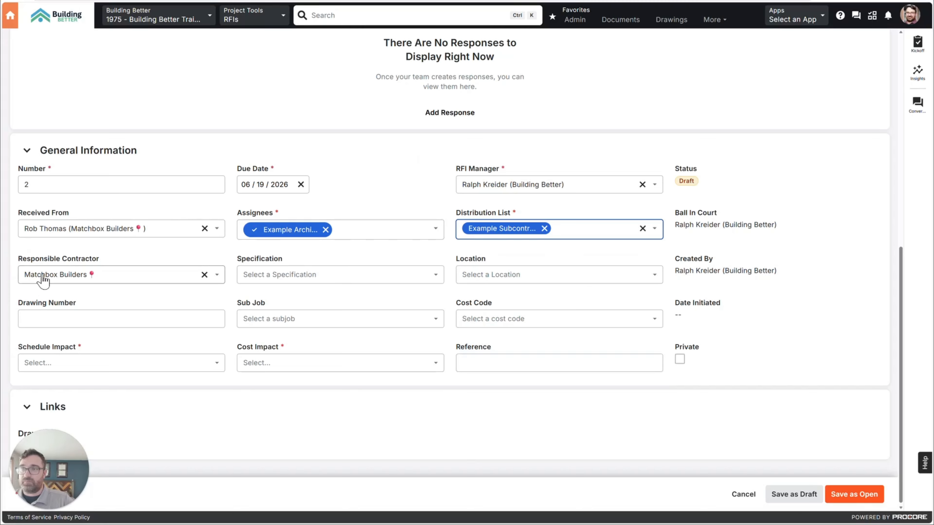
Try 01 00 00 - General Requirements and 09 29 00 - Gypsum Board as the RFI's specification.
{"action": "left_click", "coordinate": [278, 275]}
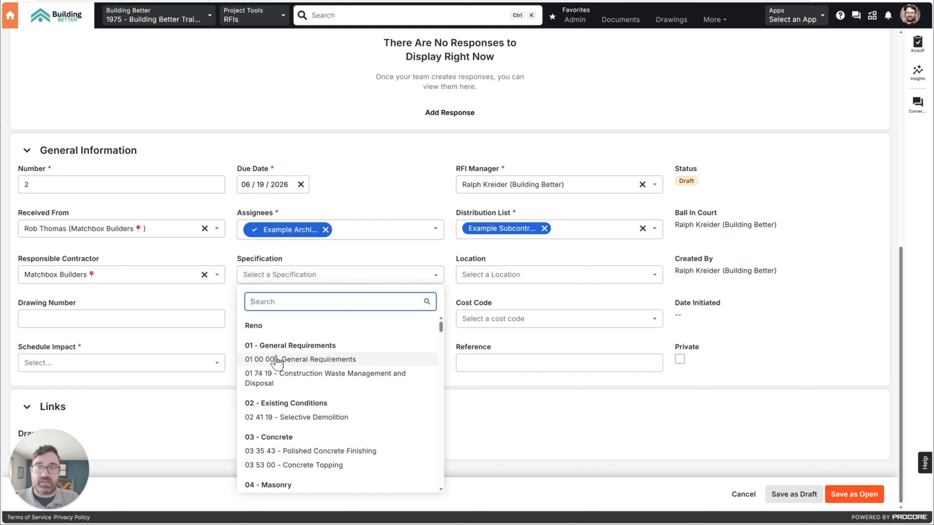
{"action": "left_click", "coordinate": [279, 360]}
{"action": "left_click", "coordinate": [292, 274]}
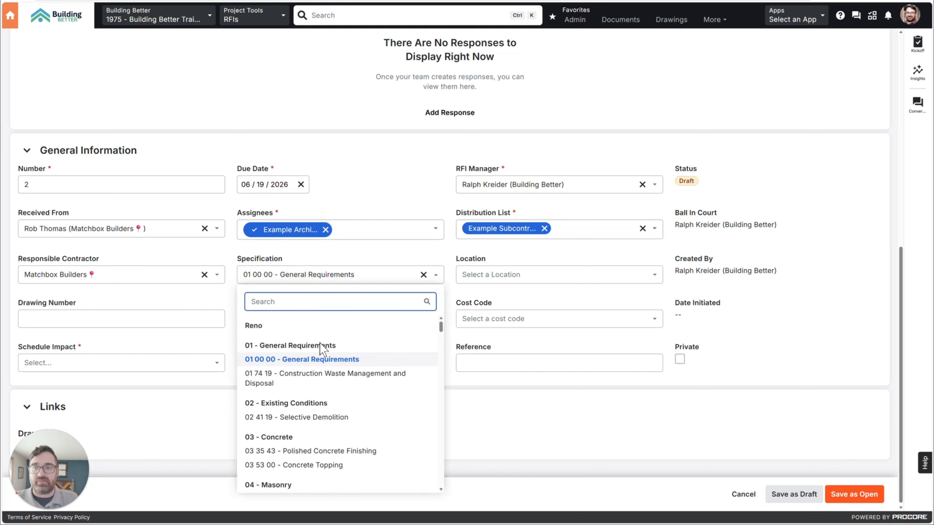
{"action": "scroll", "coordinate": [320, 368], "scroll_direction": "down", "scroll_amount": 5}
{"action": "scroll", "coordinate": [323, 381], "scroll_direction": "down", "scroll_amount": 4}
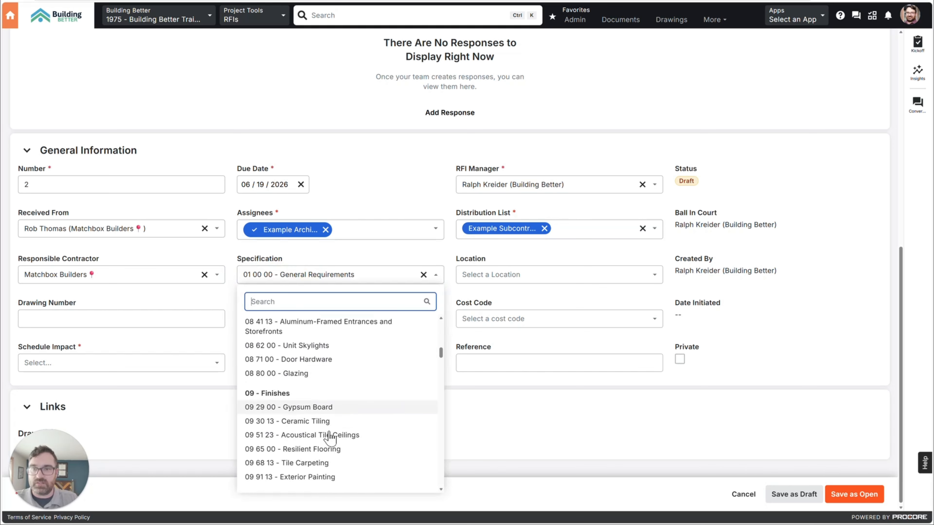
{"action": "left_click", "coordinate": [324, 409]}
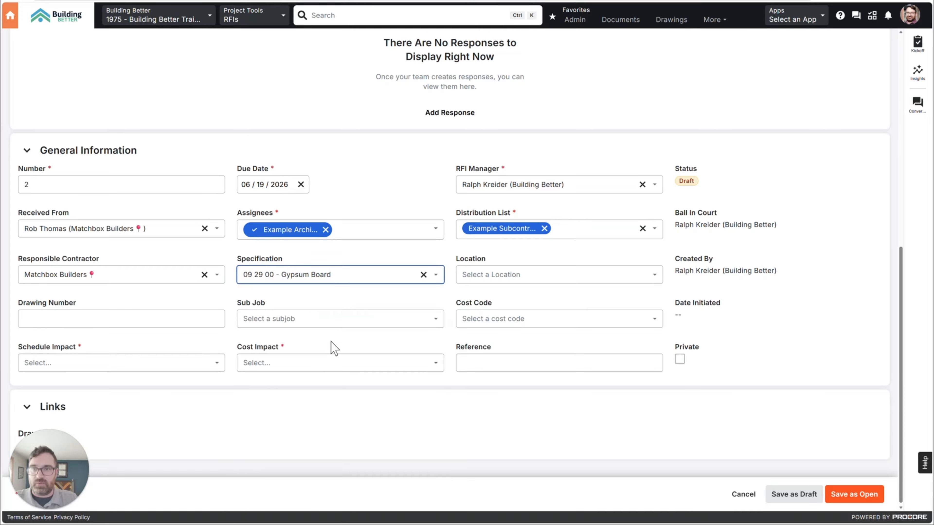
Set the RFI's specification to 09 51 23 - Acoustical Tile Ceilings.
{"action": "left_click", "coordinate": [364, 279]}
{"action": "scroll", "coordinate": [313, 420], "scroll_direction": "down", "scroll_amount": 3}
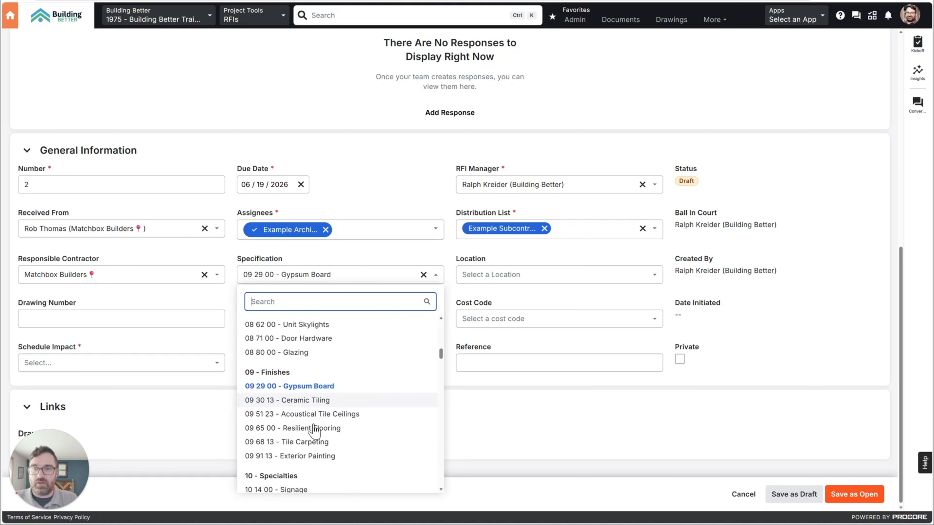
{"action": "left_click", "coordinate": [308, 414]}
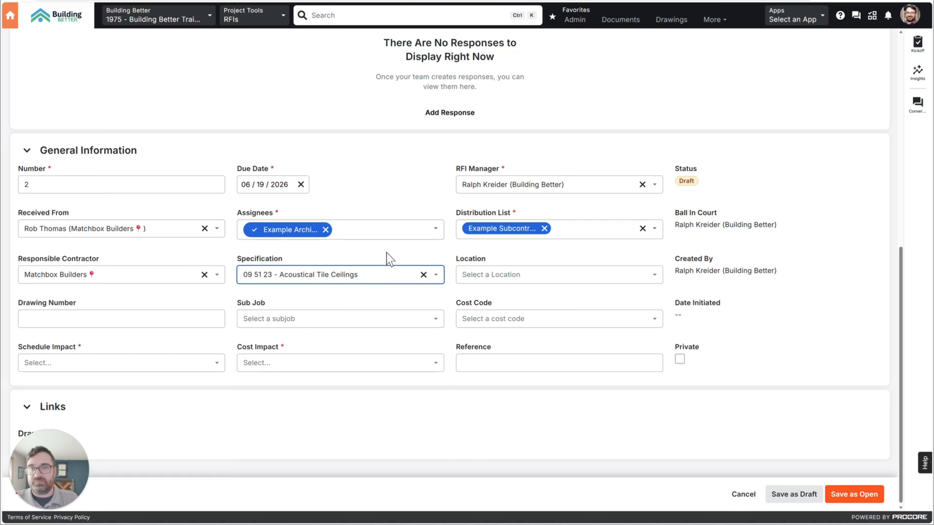
Set the RFI's location to 1975 - Training Academy and open its sublocations.
{"action": "left_click", "coordinate": [493, 274]}
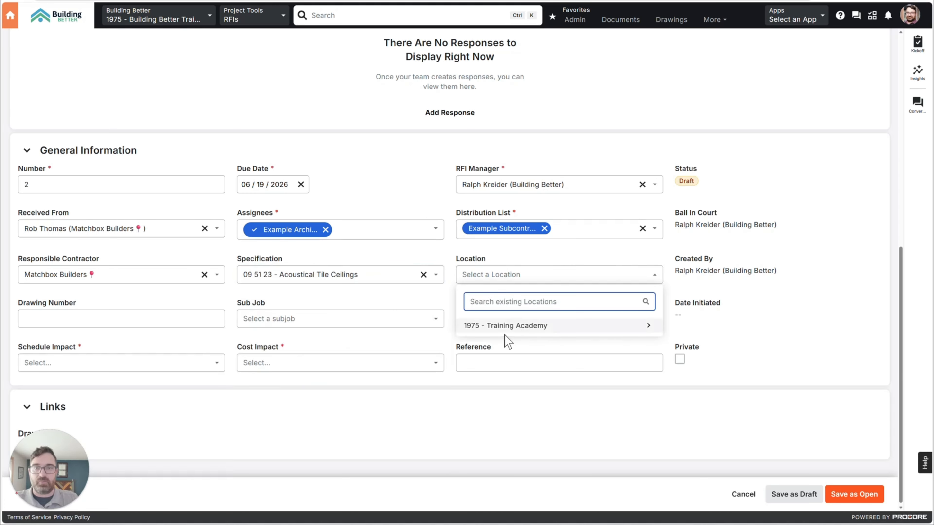
{"action": "left_click", "coordinate": [509, 330]}
{"action": "left_click", "coordinate": [613, 278]}
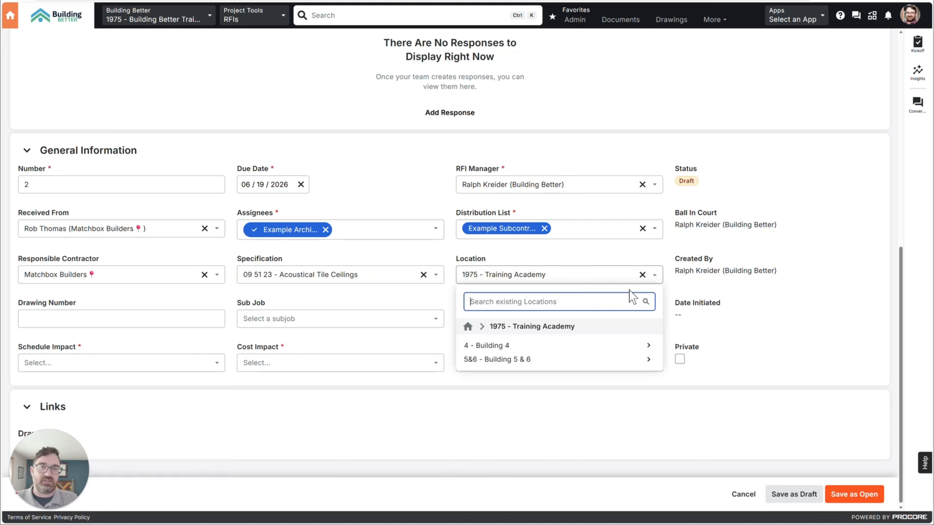
{"action": "left_click", "coordinate": [610, 345]}
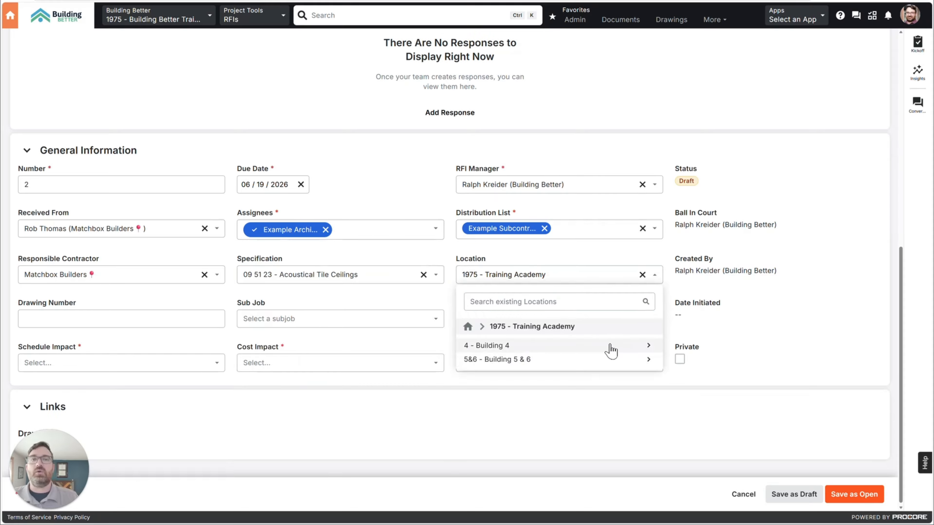
{"action": "left_click", "coordinate": [621, 277]}
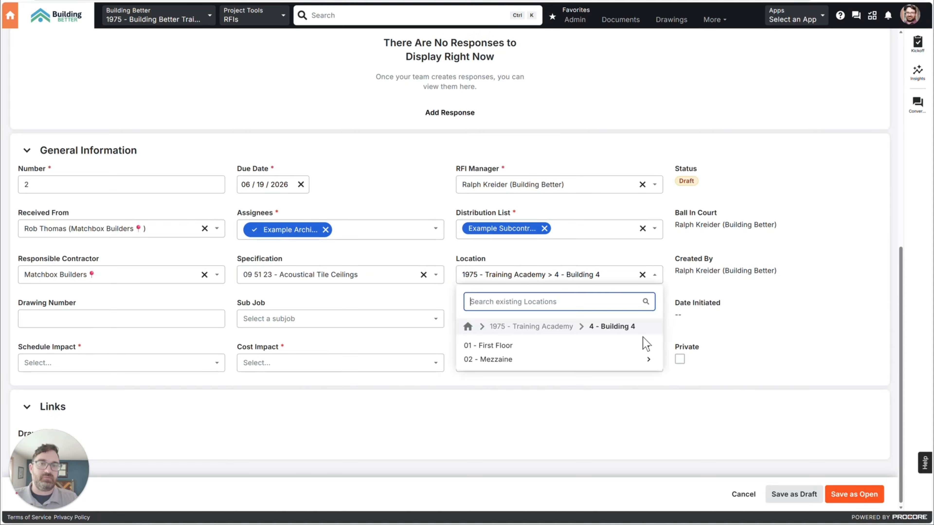
{"action": "left_click", "coordinate": [560, 328]}
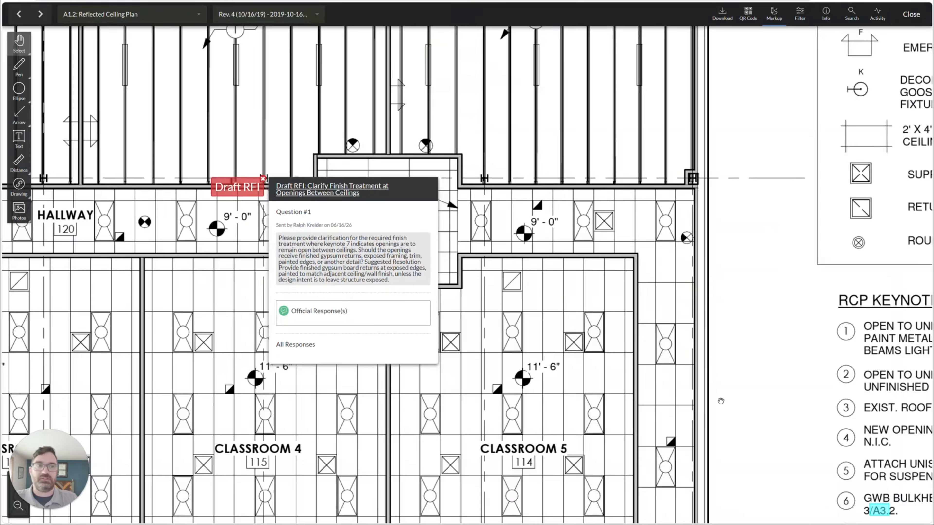
Check which building the A1.2 Reflected Ceiling Plan covers and set the RFI's location to 5&6 - Building 5 & 6 under Training Academy.
{"action": "scroll", "coordinate": [486, 201], "scroll_direction": "down", "scroll_amount": 5}
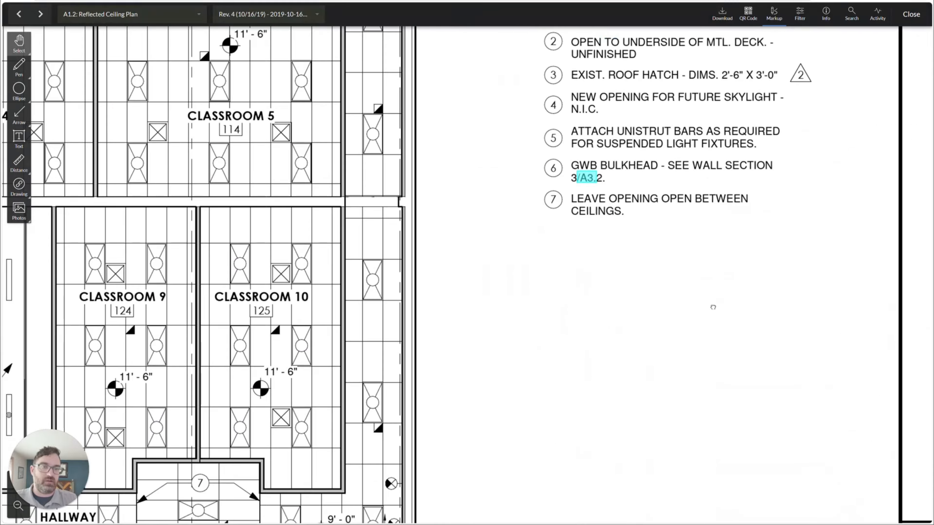
{"action": "scroll", "coordinate": [713, 308], "scroll_direction": "down", "scroll_amount": 10}
{"action": "scroll", "coordinate": [713, 307], "scroll_direction": "right", "scroll_amount": 5}
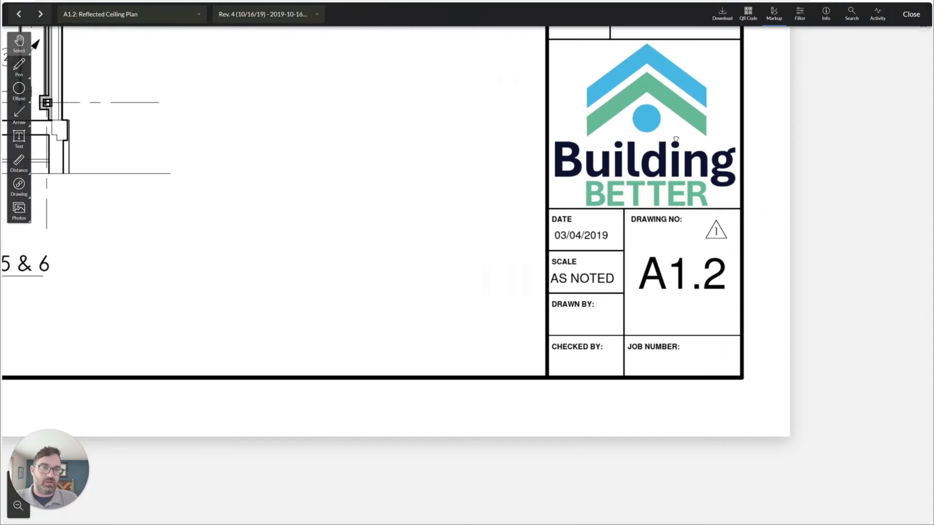
{"action": "mouse_move", "coordinate": [675, 138]}
{"action": "left_mouse_down"}
{"action": "mouse_move", "coordinate": [716, 168]}
{"action": "mouse_move", "coordinate": [752, 488]}
{"action": "left_mouse_up"}
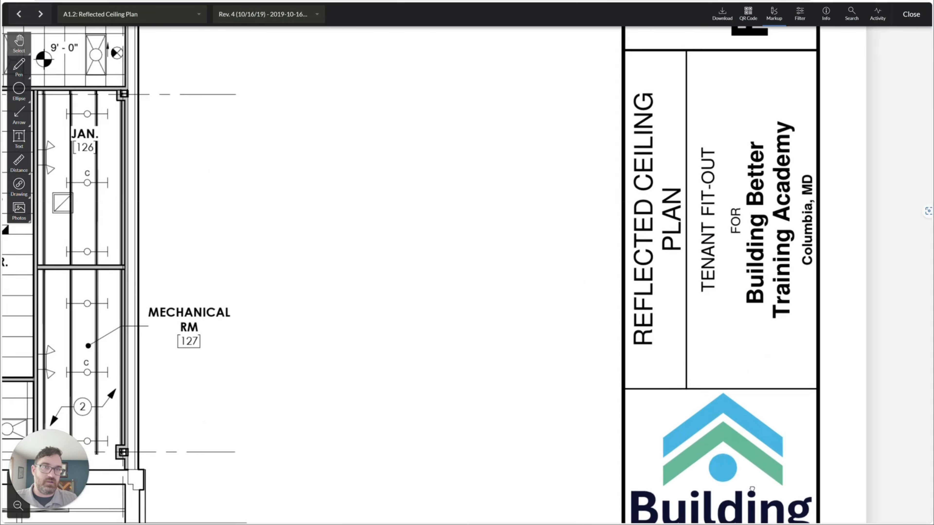
{"action": "left_click_drag", "start_coordinate": [728, 196], "coordinate": [751, 366]}
{"action": "scroll", "coordinate": [754, 334], "scroll_direction": "down", "scroll_amount": 5}
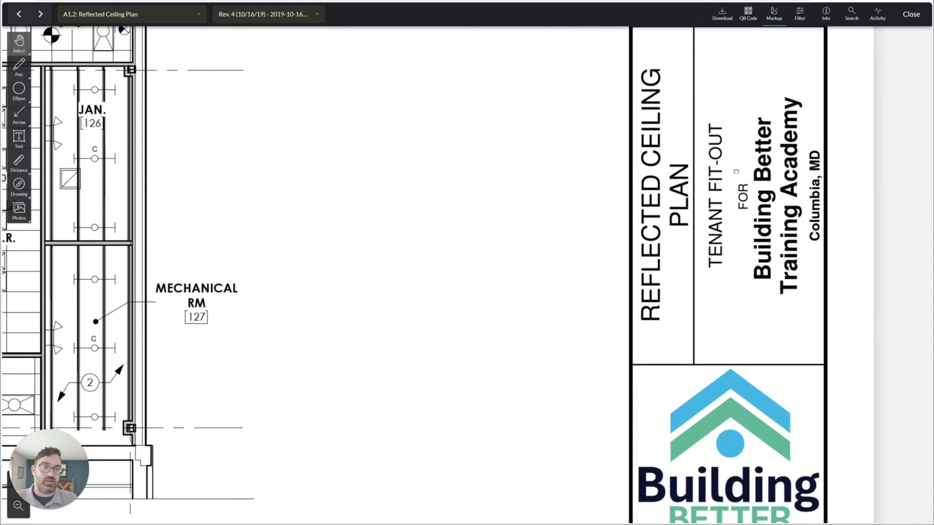
{"action": "scroll", "coordinate": [334, 187], "scroll_direction": "down", "scroll_amount": 3}
{"action": "scroll", "coordinate": [209, 324], "scroll_direction": "down", "scroll_amount": 3}
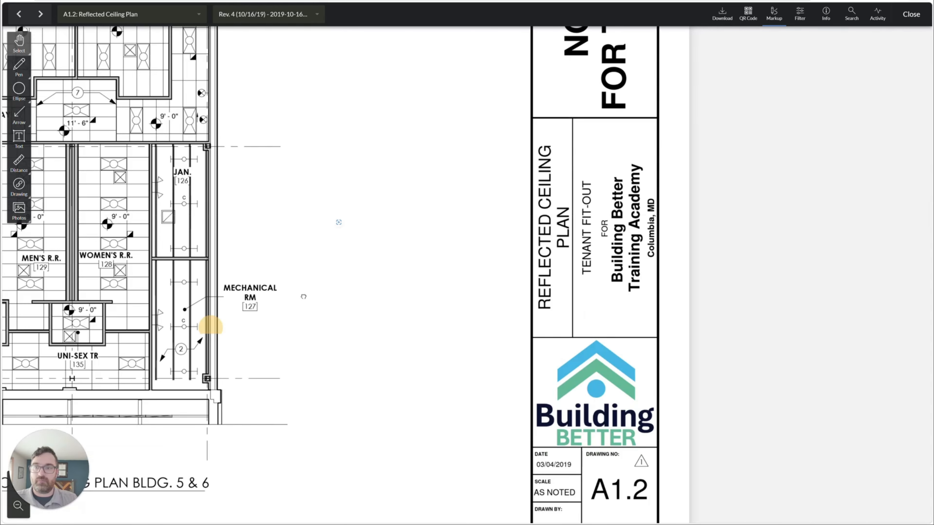
{"action": "scroll", "coordinate": [411, 104], "scroll_direction": "up", "scroll_amount": 3}
{"action": "mouse_move", "coordinate": [187, 138]}
{"action": "left_mouse_down"}
{"action": "mouse_move", "coordinate": [427, 292]}
{"action": "mouse_move", "coordinate": [627, 403]}
{"action": "mouse_move", "coordinate": [761, 421]}
{"action": "left_mouse_up"}
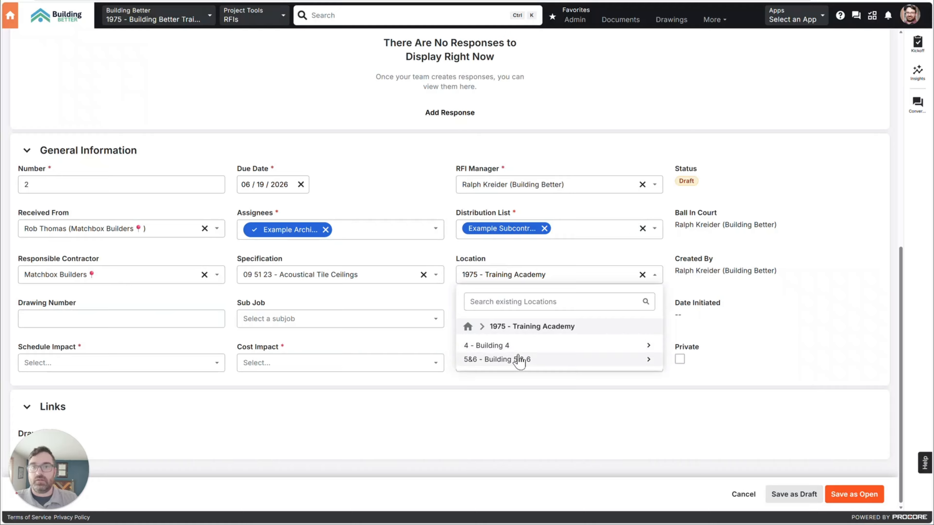
{"action": "left_click", "coordinate": [542, 366]}
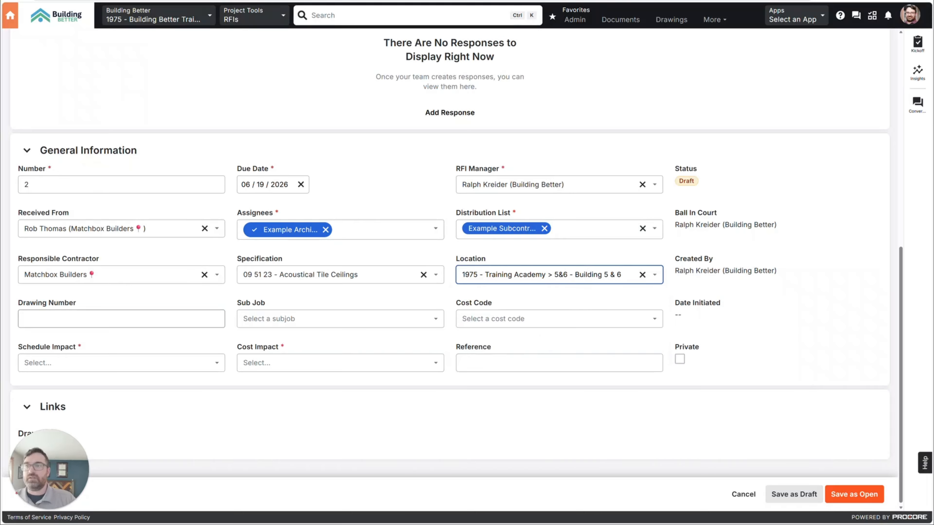
Set the RFI's drawing number to A1.2.
{"action": "left_click", "coordinate": [127, 319]}
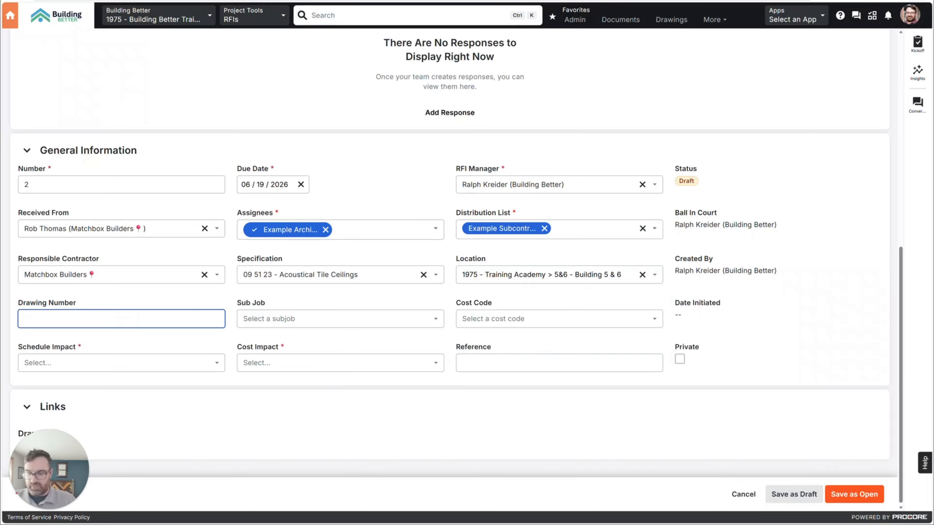
{"action": "type", "text": "A1.2"}
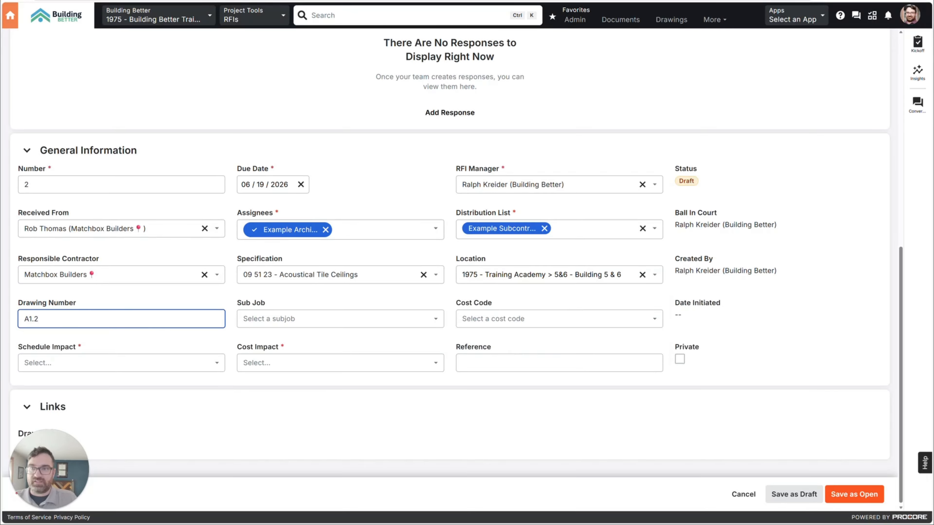
{"action": "left_click", "coordinate": [134, 305]}
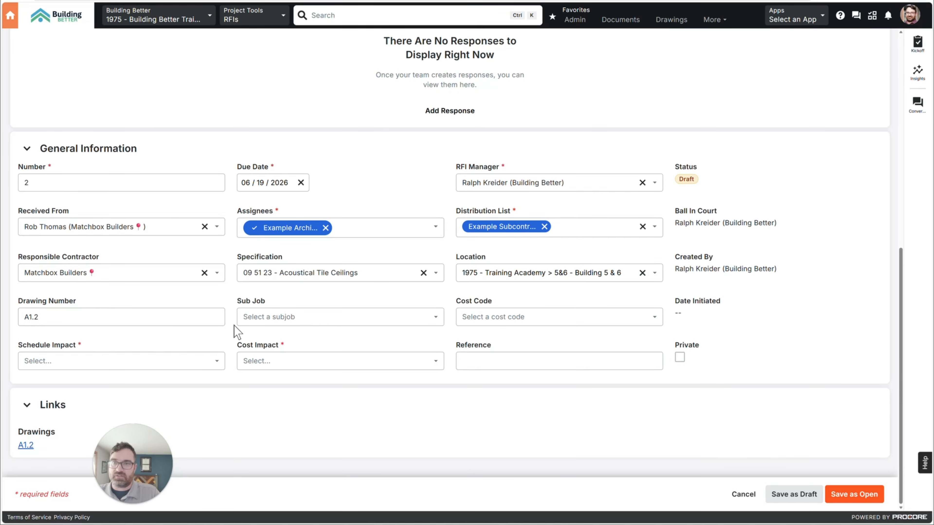
Check the available sub jobs and set the RFI's cost code to 09-50 00 - Ceilings.
{"action": "left_click", "coordinate": [275, 318]}
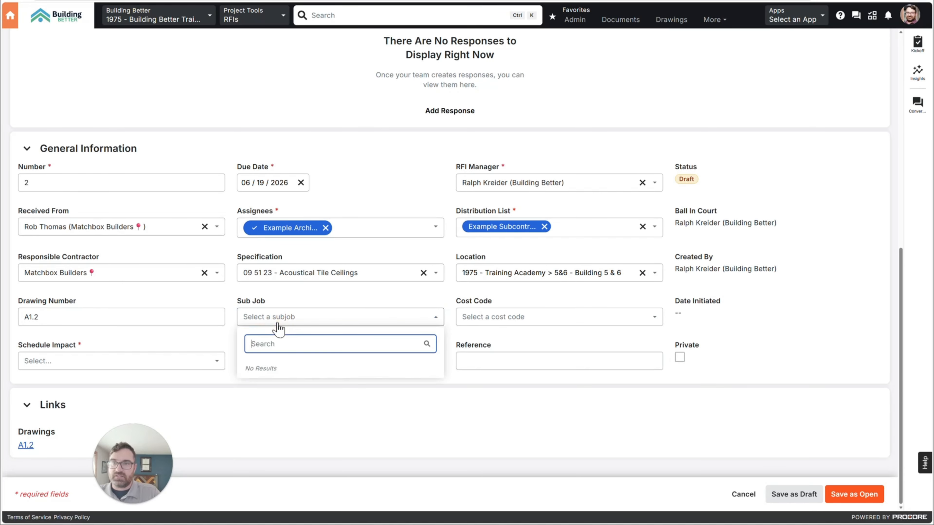
{"action": "left_click", "coordinate": [341, 304]}
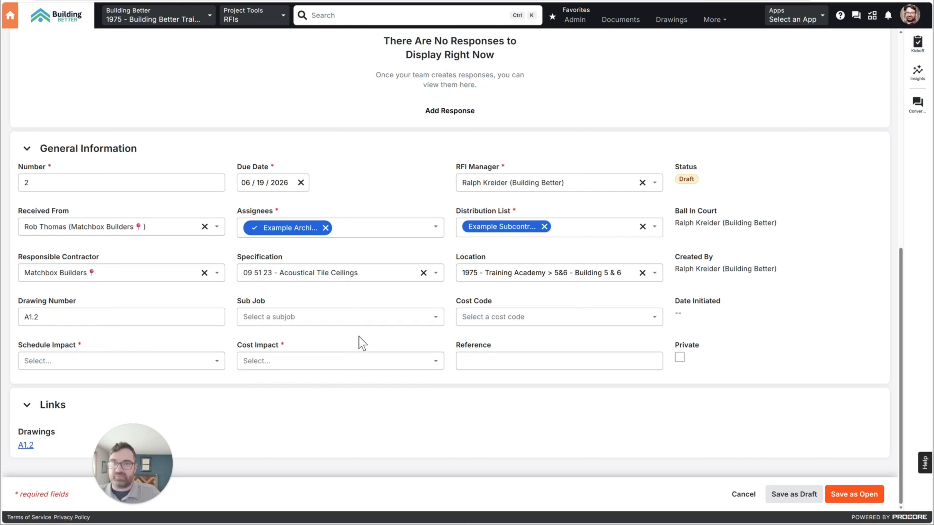
{"action": "left_click", "coordinate": [559, 314]}
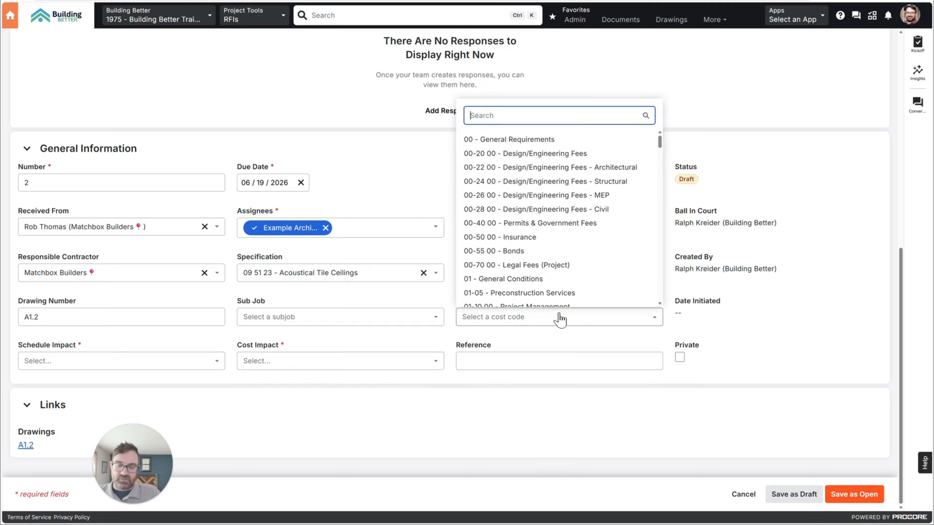
{"action": "type", "text": "ceil"}
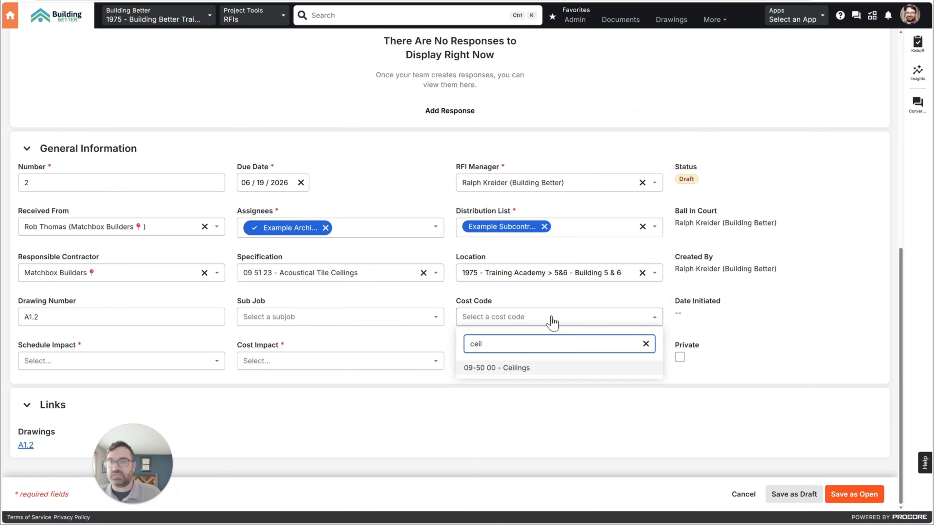
{"action": "left_click", "coordinate": [498, 368]}
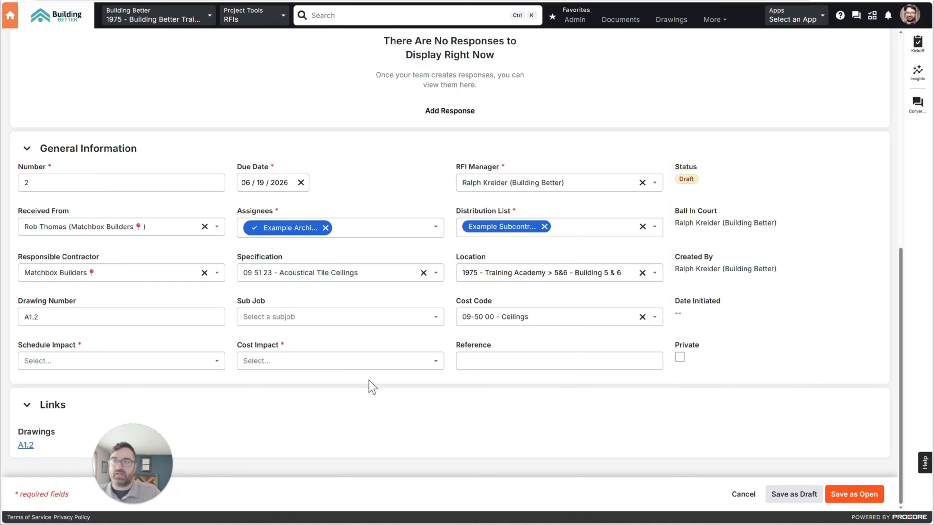
Set the RFI's schedule impact to TBD and its cost impact to Yes (Unknown).
{"action": "left_click", "coordinate": [160, 361]}
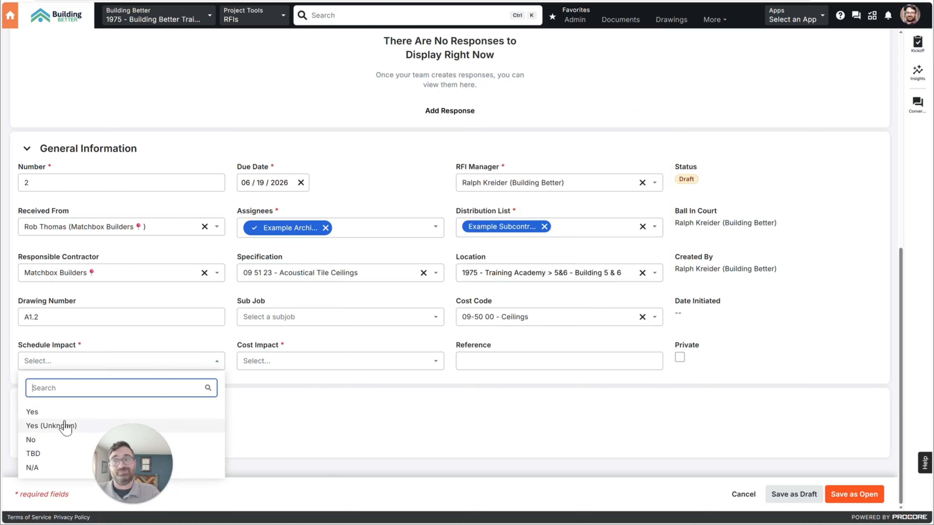
{"action": "left_click", "coordinate": [37, 455]}
{"action": "left_click", "coordinate": [272, 362]}
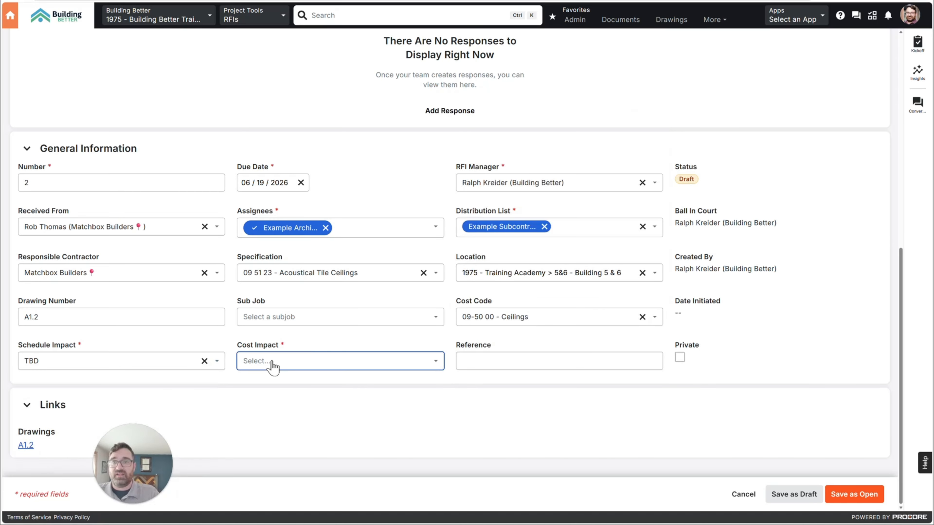
{"action": "left_click", "coordinate": [270, 427]}
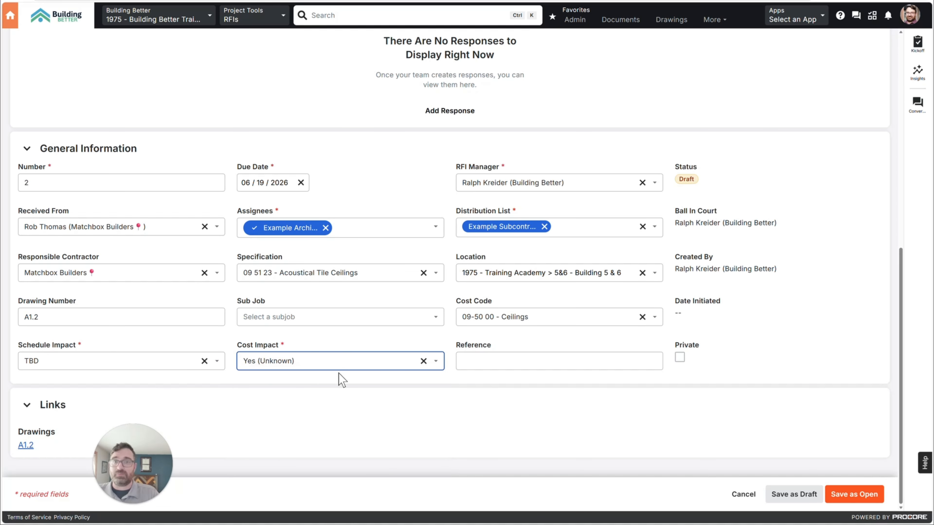
Leave the reference empty, save the RFI as a draft and review its saved details.
{"action": "left_click", "coordinate": [474, 361]}
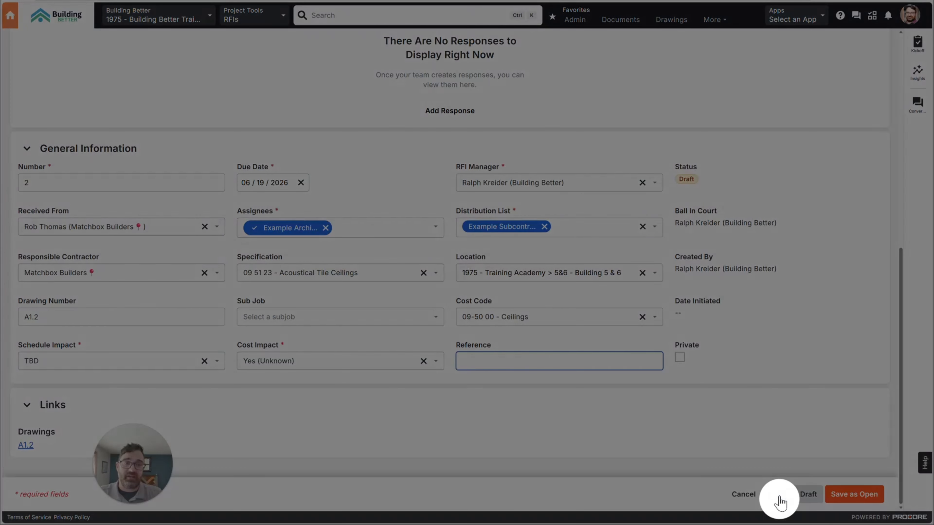
{"action": "left_click", "coordinate": [777, 496]}
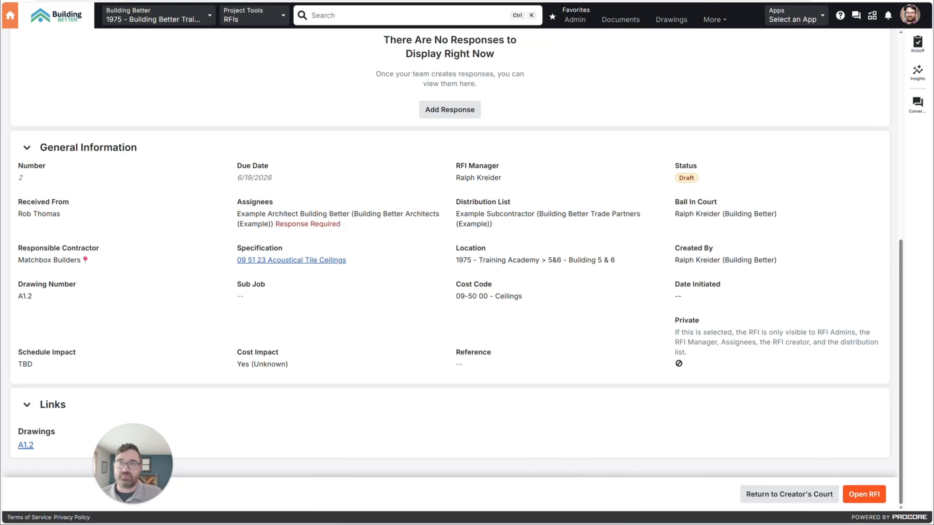
{"action": "scroll", "coordinate": [424, 282], "scroll_direction": "up", "scroll_amount": 1}
{"action": "scroll", "coordinate": [424, 282], "scroll_direction": "up", "scroll_amount": 2}
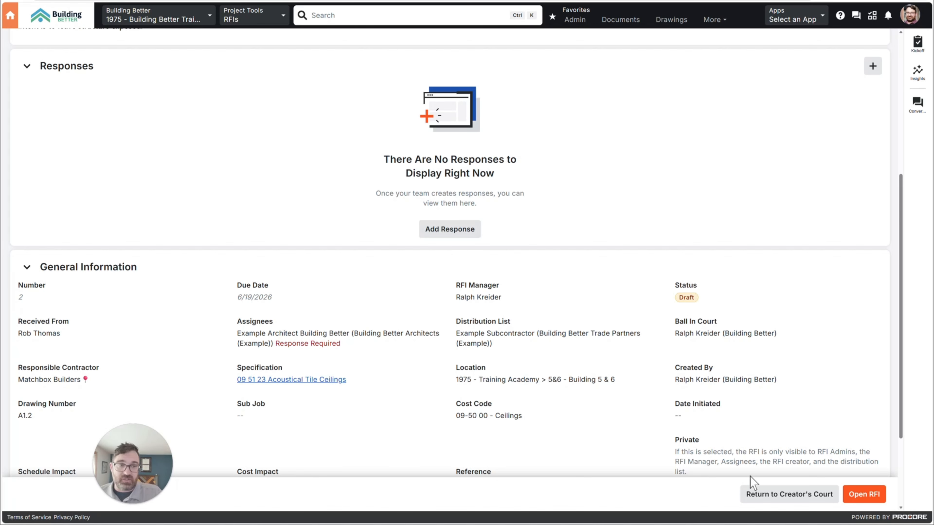
{"action": "scroll", "coordinate": [567, 313], "scroll_direction": "up", "scroll_amount": 6}
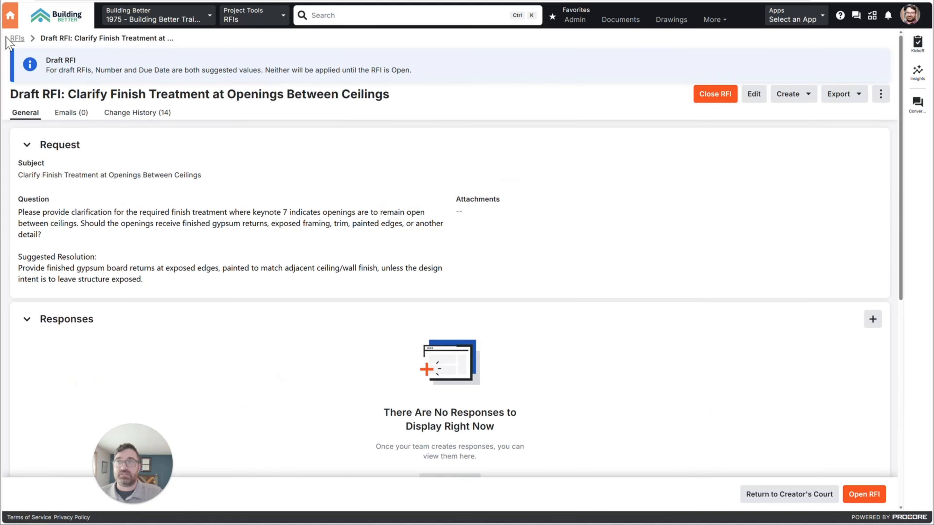
View the draft Clarify Finish Treatment RFI from the RFIs list, change it to open status and review its general information.
{"action": "left_click", "coordinate": [17, 38]}
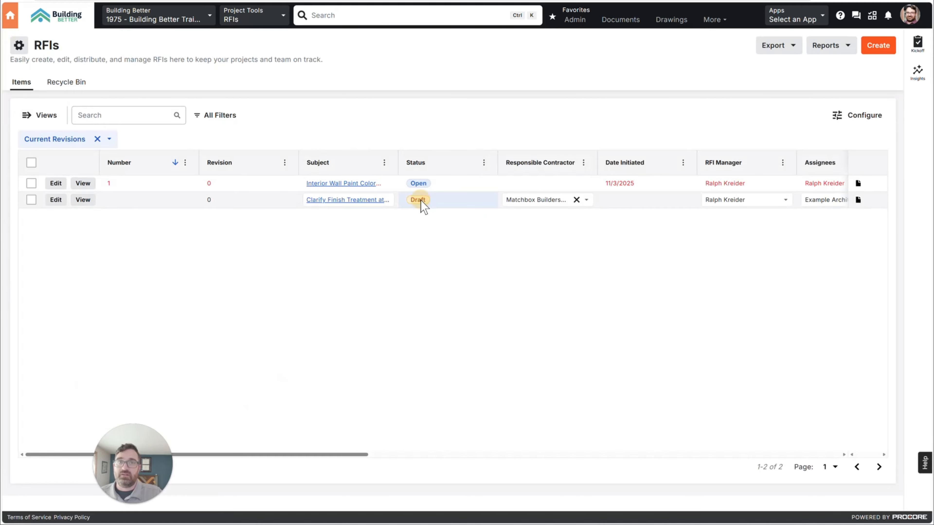
{"action": "left_click", "coordinate": [86, 199]}
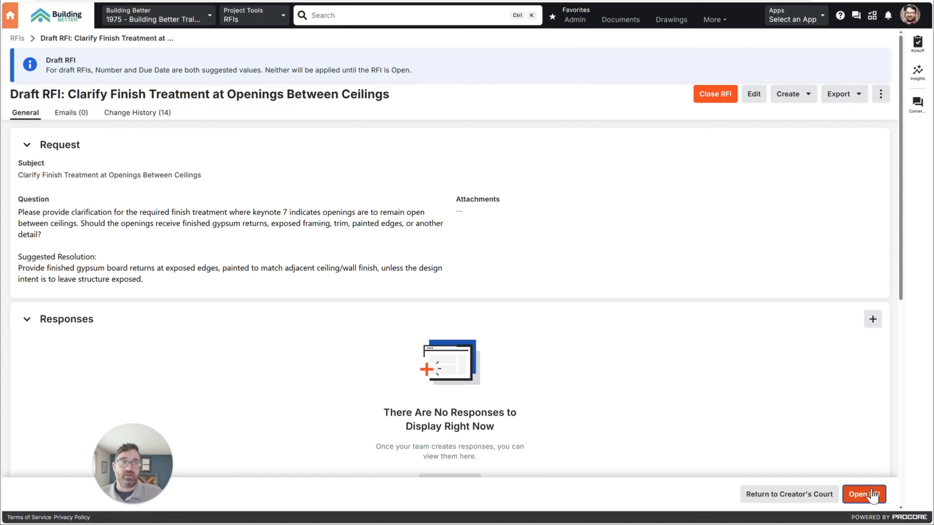
{"action": "left_click", "coordinate": [871, 494]}
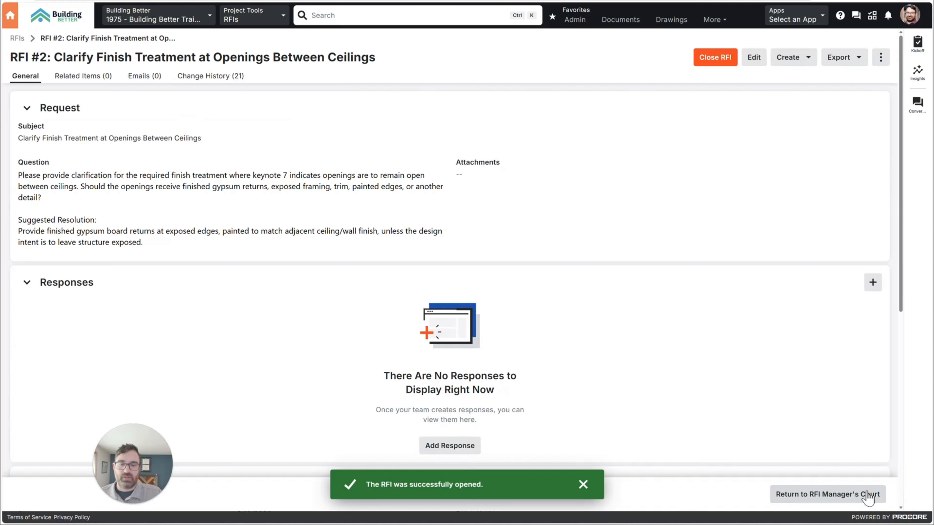
{"action": "scroll", "coordinate": [332, 328], "scroll_direction": "down", "scroll_amount": 5}
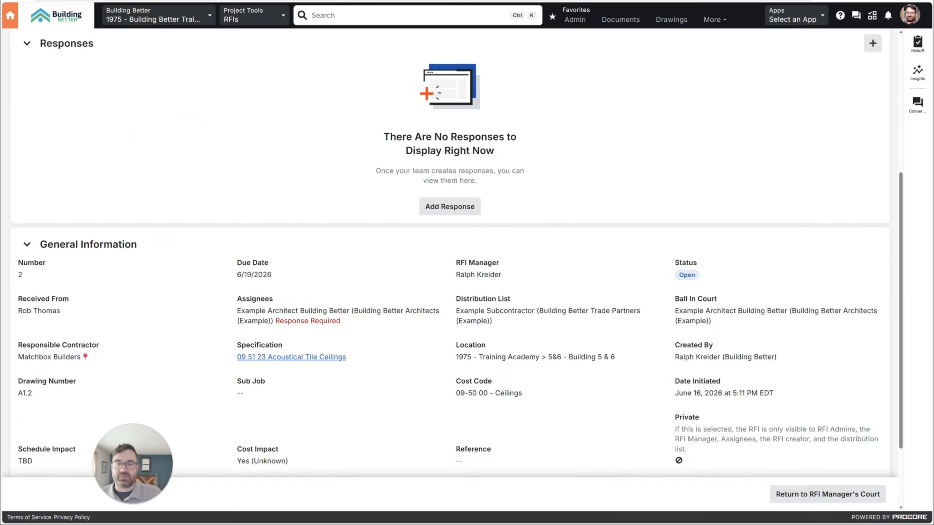
{"action": "scroll", "coordinate": [601, 411], "scroll_direction": "down", "scroll_amount": 2}
{"action": "scroll", "coordinate": [604, 402], "scroll_direction": "up", "scroll_amount": 6}
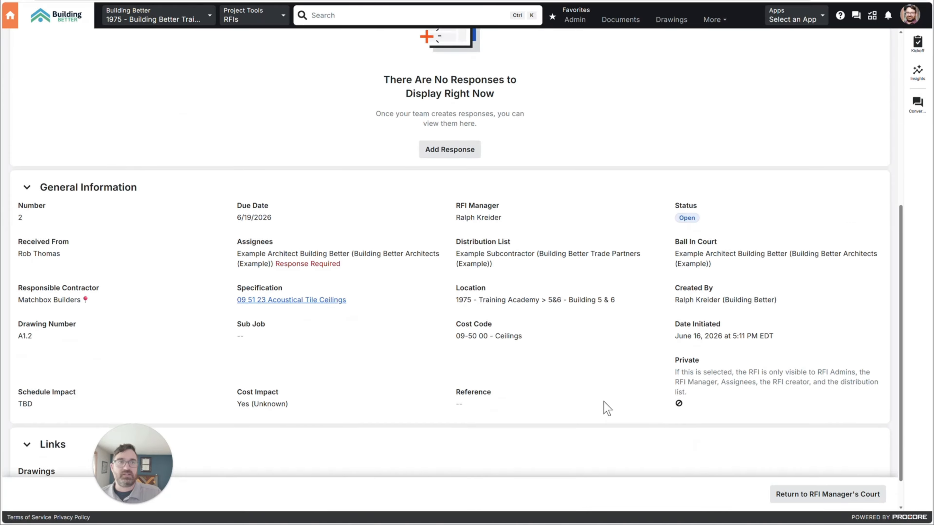
{"action": "scroll", "coordinate": [604, 402], "scroll_direction": "up", "scroll_amount": 2}
Try adding a second assignee without a required response to RFI #2, remove that assignee and cancel the edit.
{"action": "left_click", "coordinate": [754, 57]}
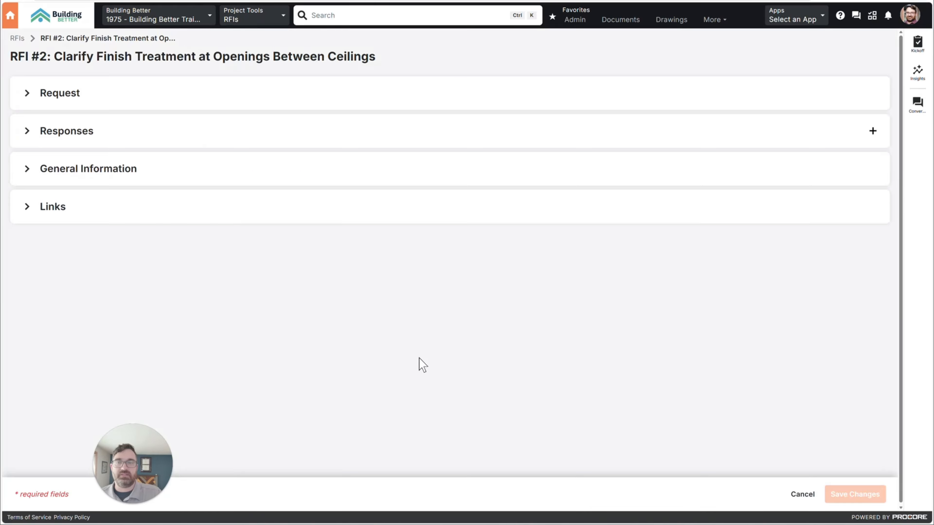
{"action": "scroll", "coordinate": [354, 308], "scroll_direction": "down", "scroll_amount": 8}
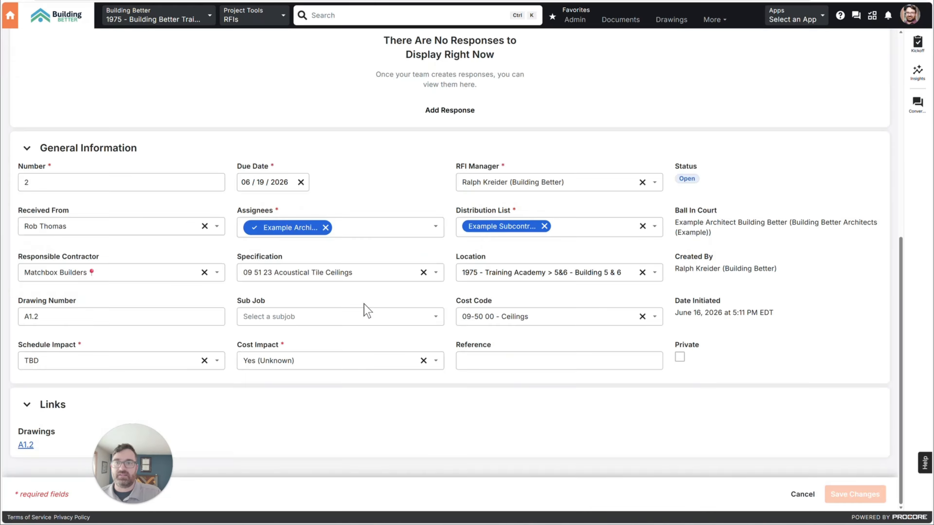
{"action": "left_click", "coordinate": [370, 229]}
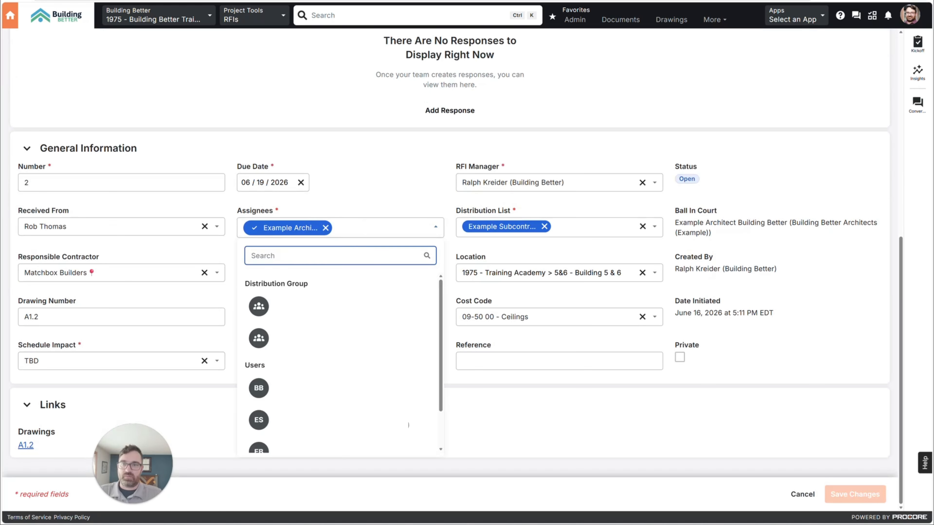
{"action": "left_click", "coordinate": [331, 388]}
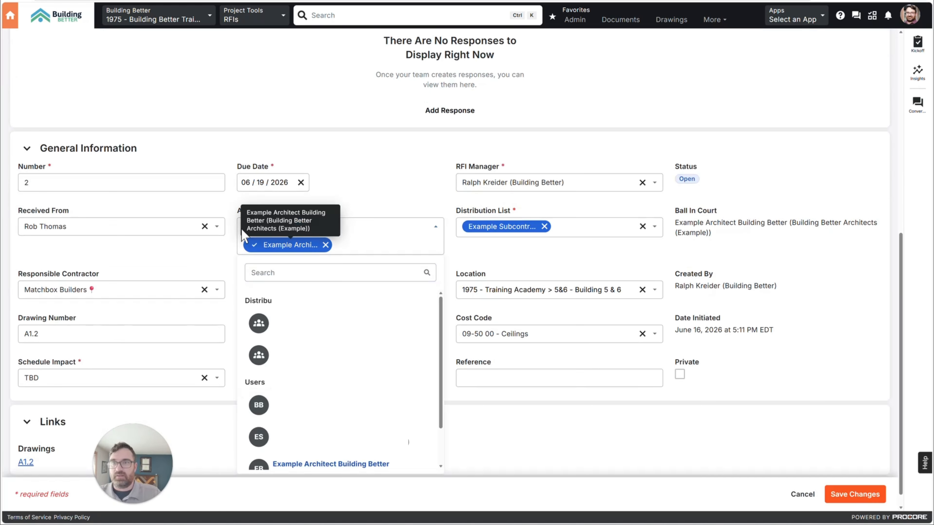
{"action": "left_click", "coordinate": [250, 229]}
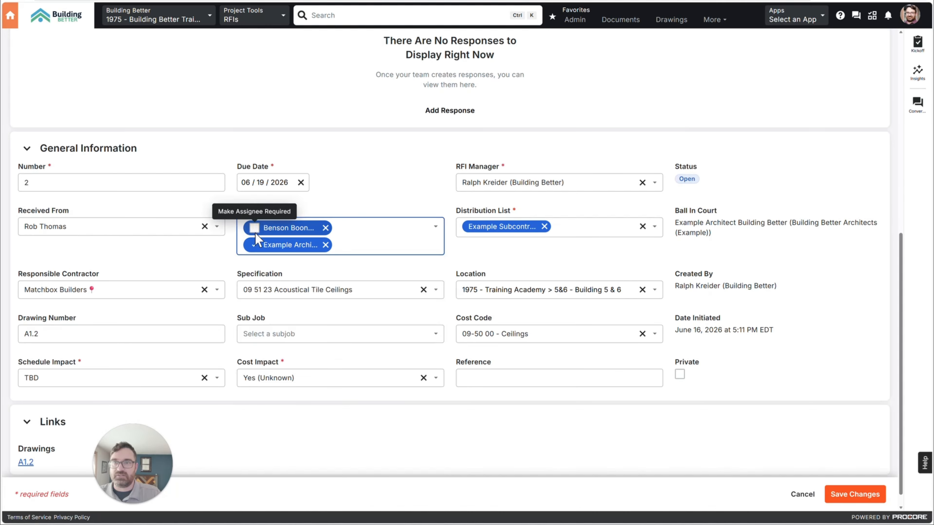
{"action": "left_click", "coordinate": [326, 228]}
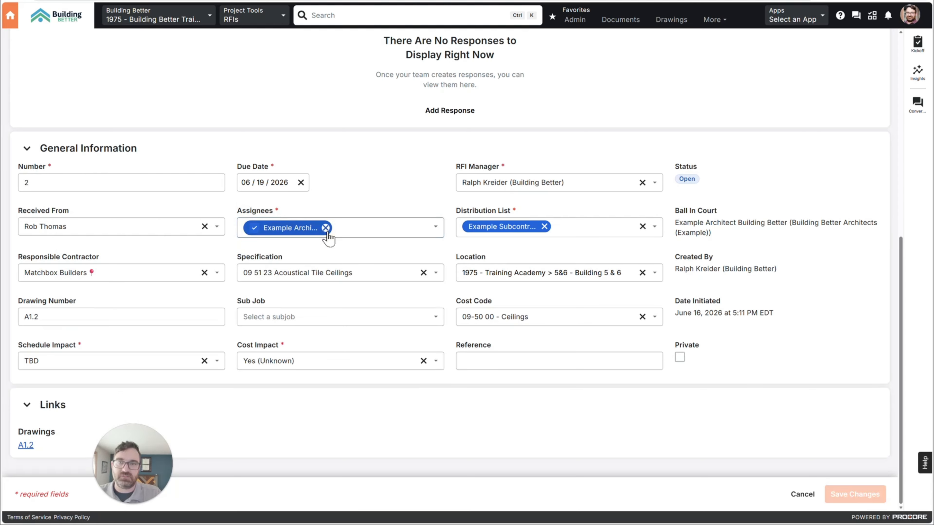
{"action": "left_click", "coordinate": [803, 494]}
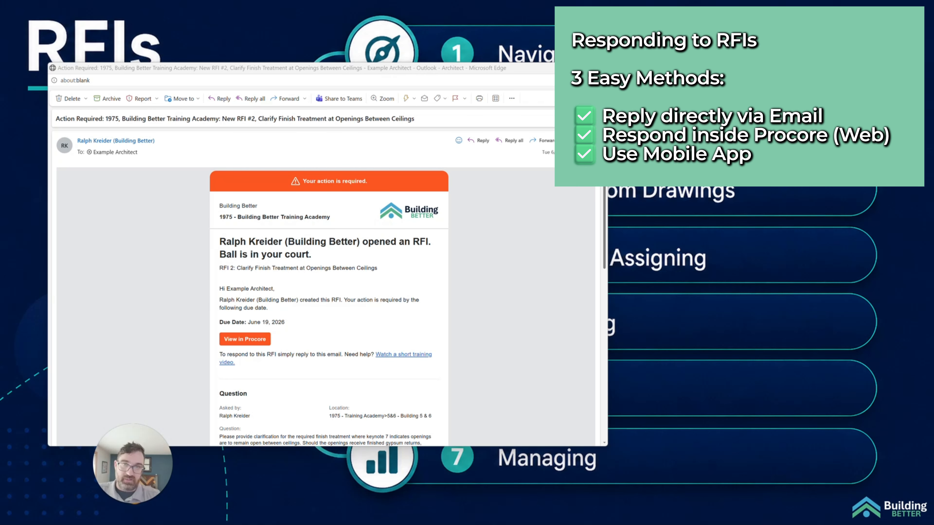
Switch to Outlook and reply to the RFI #2 email that openings receive finished gypsum board returns with exposed edges painted to match adjacent ceiling color.
{"action": "left_click", "coordinate": [509, 140]}
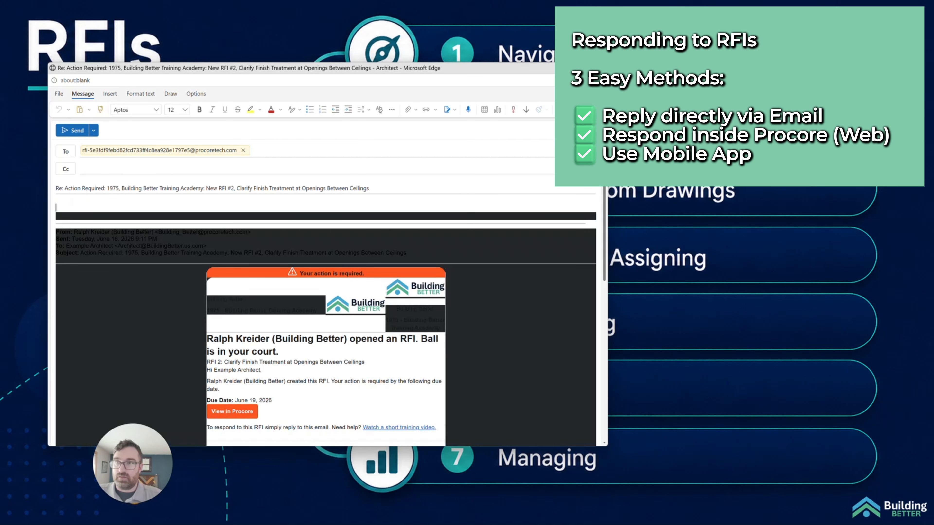
{"action": "type", "text": "Architect confirms openings between ceilings shall receive finished gypsum board returns with exposed edges painted to match adjacent ceiling color. No additional trim profile is required."}
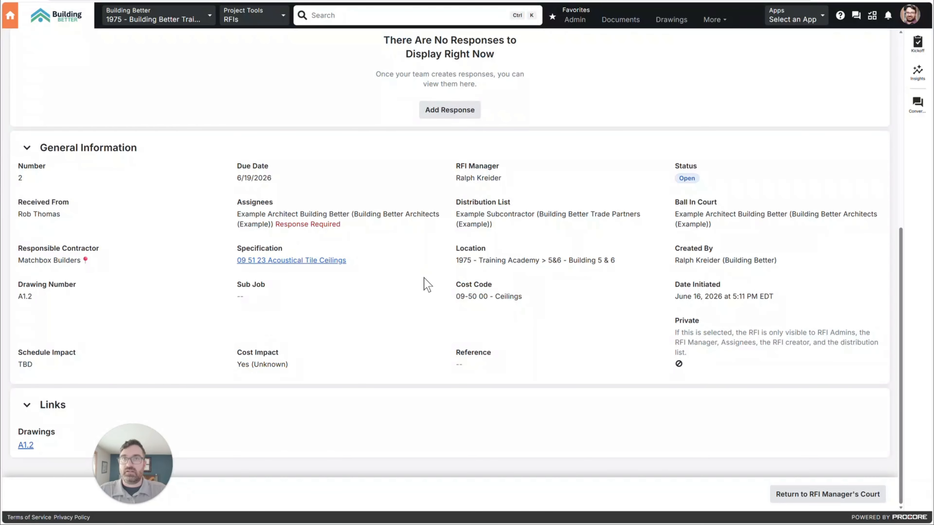
Switch back to Procore and refresh RFI #2 to check the architect's emailed response.
{"action": "scroll", "coordinate": [427, 282], "scroll_direction": "up", "scroll_amount": 10}
{"action": "left_click", "coordinate": [9, 15]}
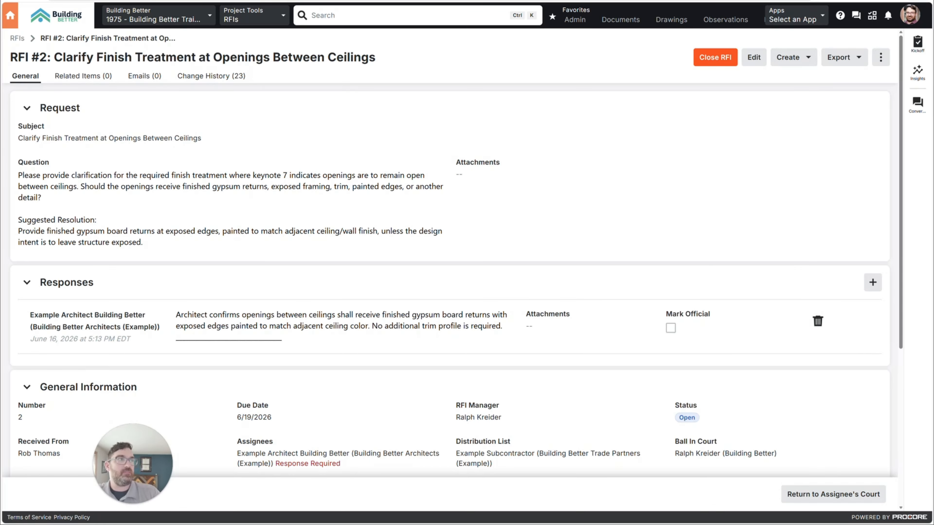
Switch to the architect's RFI #2 email in Outlook and open the RFI in Procore from it.
{"action": "left_click_drag", "start_coordinate": [933, 105], "coordinate": [222, 72]}
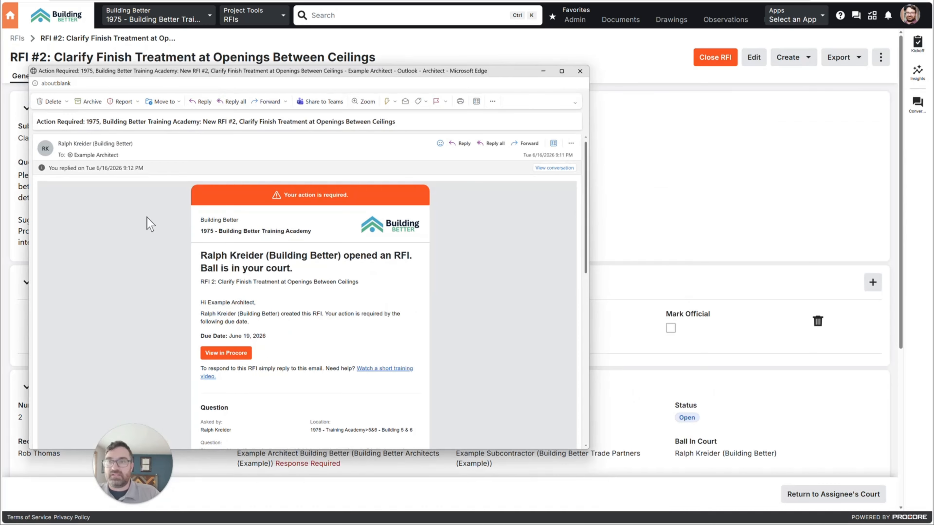
{"action": "left_click", "coordinate": [226, 354]}
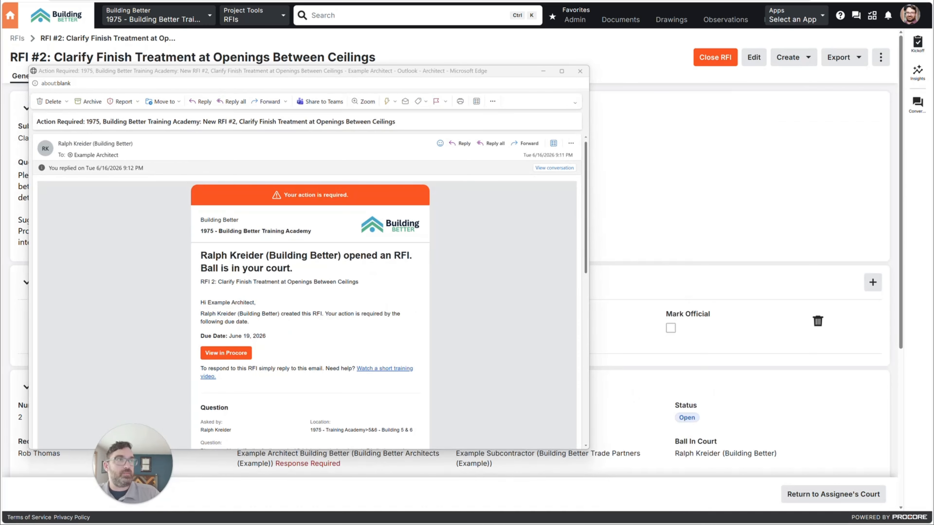
{"action": "left_click_drag", "start_coordinate": [933, 70], "coordinate": [315, 17]}
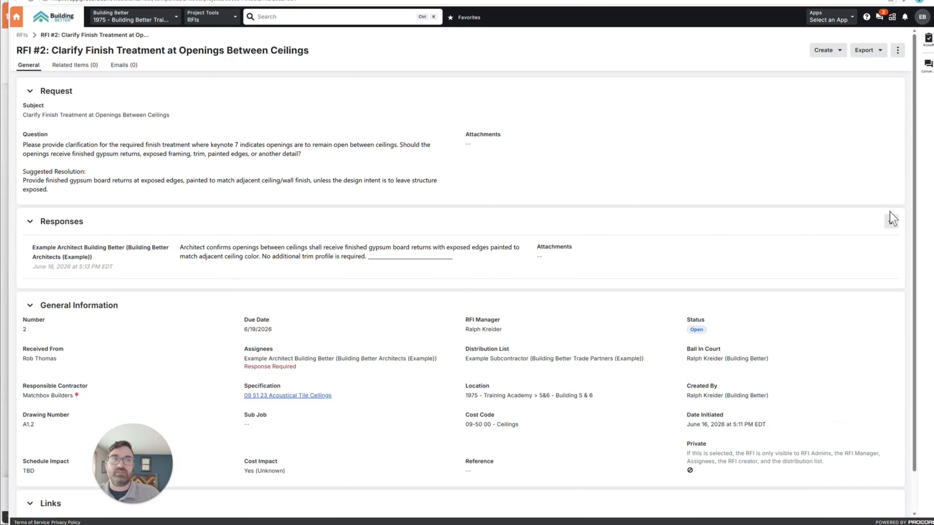
Try drafting an architect response to RFI #2 confirming finished gypsum board returns painted to match adjacent ceiling color with no additional trim, and discard it.
{"action": "left_click", "coordinate": [892, 221]}
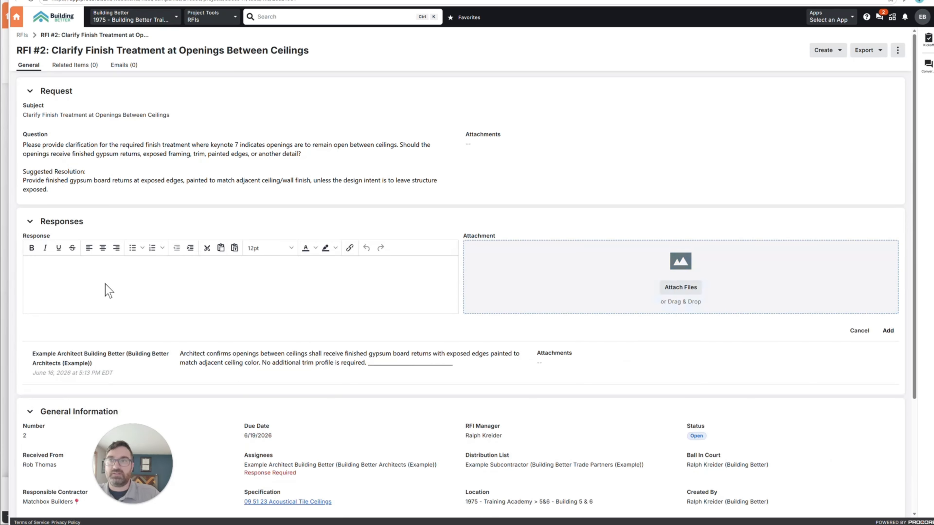
{"action": "left_click", "coordinate": [37, 262]}
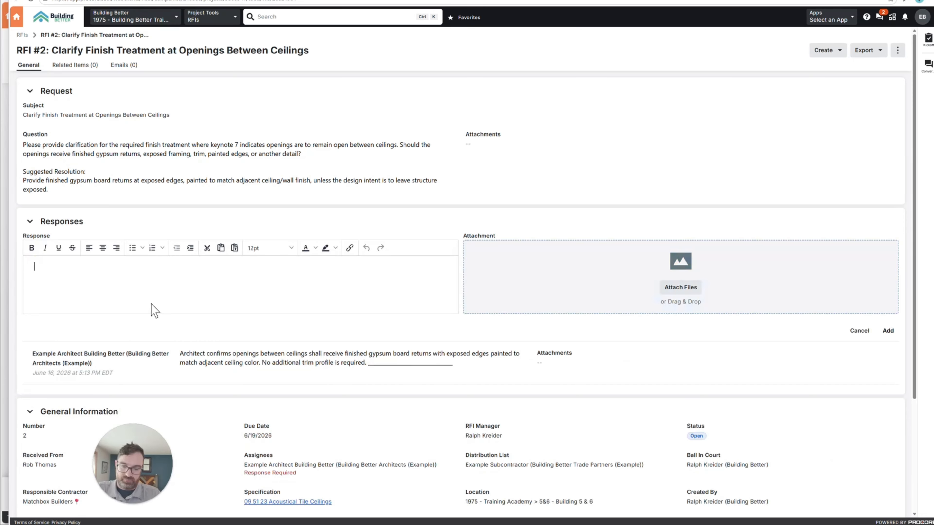
{"action": "type", "text": "Architect confirms openings between ceilings shall receive finished gypsum board returns with exposed edges painted to match adjacent ceiling color. No additional trim profile is required."}
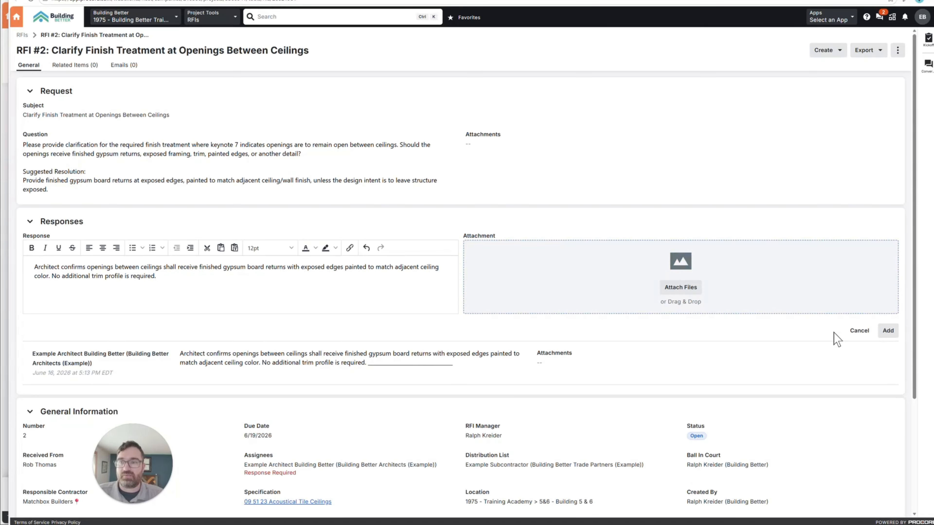
{"action": "left_click", "coordinate": [857, 332]}
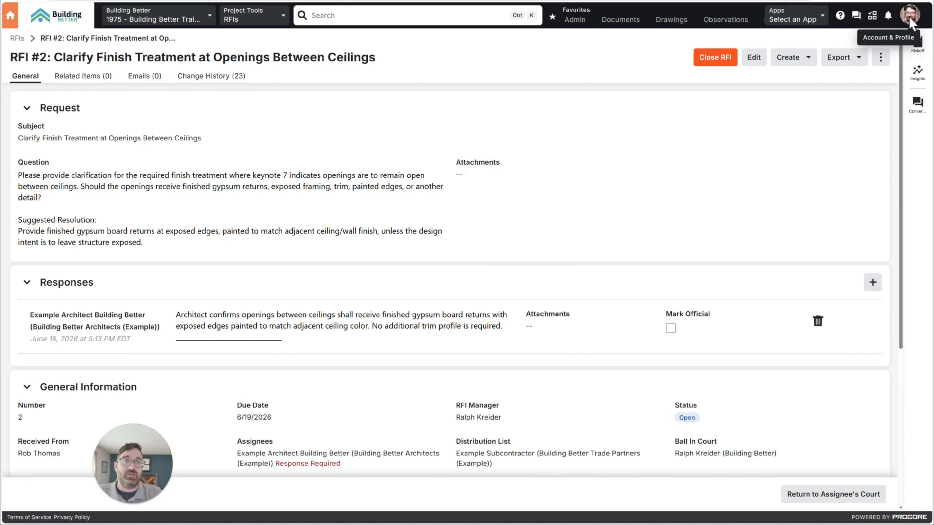
As RFI manager, add a response requiring finished GWB returns at keynote 7, painted to match, with no separate trim unless field conditions require edge protection.
{"action": "left_click", "coordinate": [872, 288]}
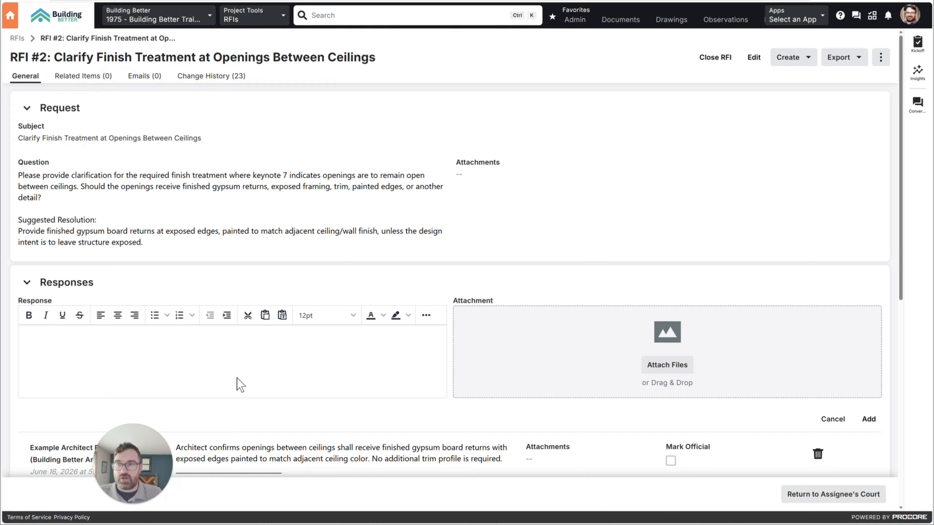
{"action": "type", "text": "Provide finished GWB returns at open ceiling transitions noted by keynote 7. Paint exposed gypsum surfaces to match adjacent ceiling finish. No separate trim profile required unless field conditions require edge protection."}
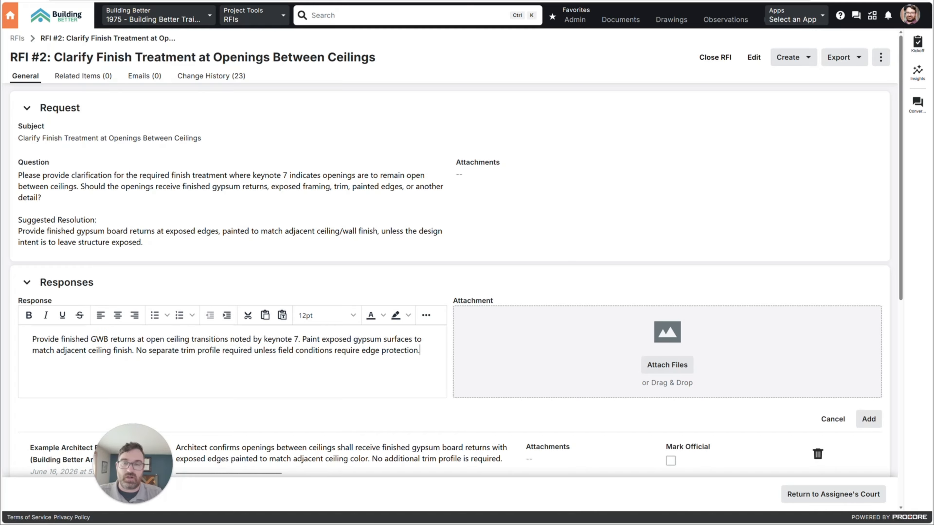
{"action": "left_click", "coordinate": [869, 419]}
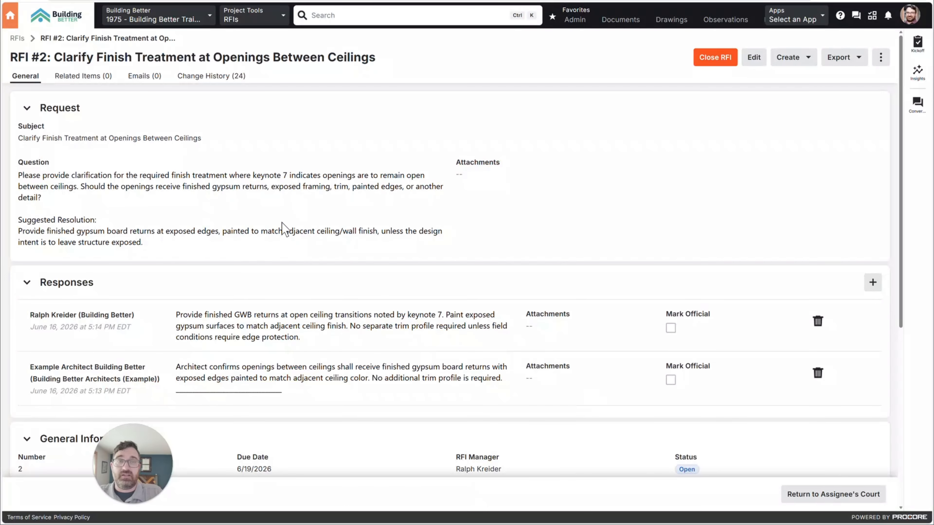
Check the assignees, ball in court and due dates in the RFIs list, and reopen RFI #2.
{"action": "left_click", "coordinate": [18, 38]}
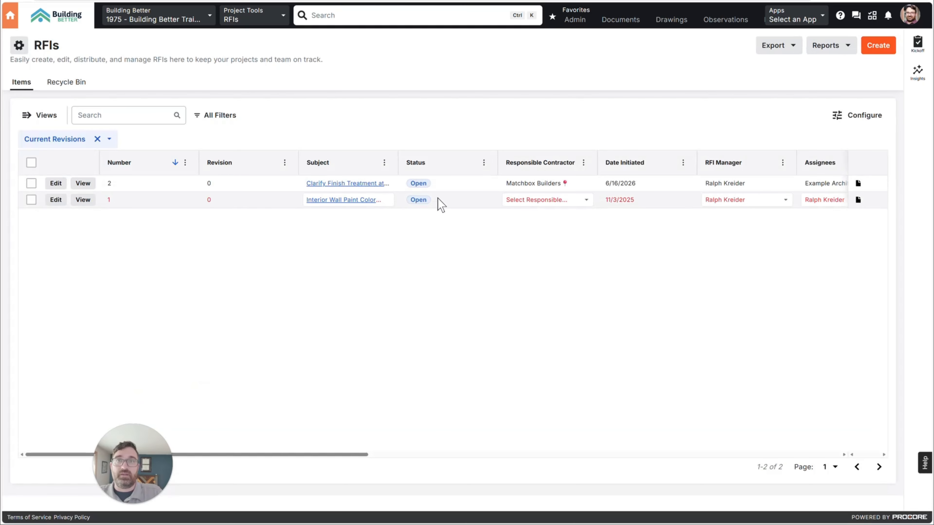
{"action": "left_click_drag", "start_coordinate": [334, 464], "coordinate": [519, 449]}
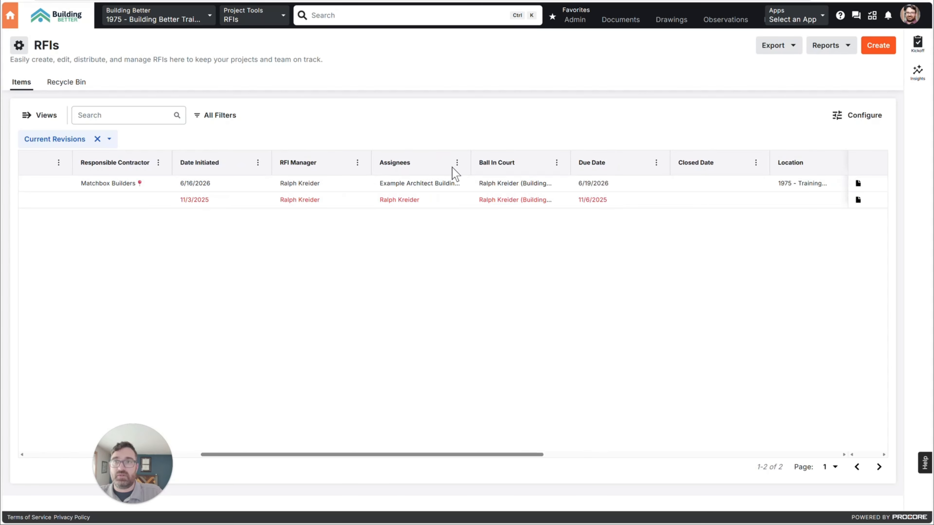
{"action": "left_click", "coordinate": [423, 458]}
{"action": "left_click_drag", "start_coordinate": [426, 465], "coordinate": [118, 263]}
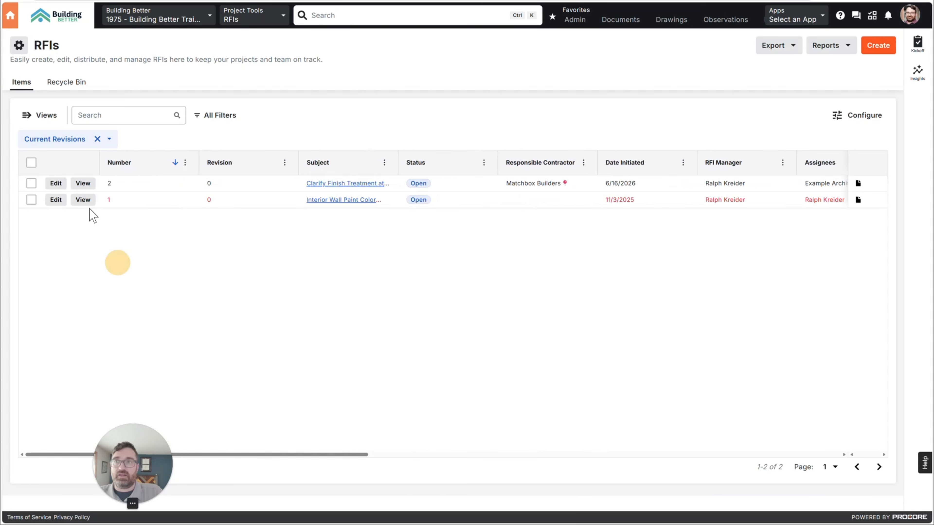
{"action": "left_click", "coordinate": [75, 185]}
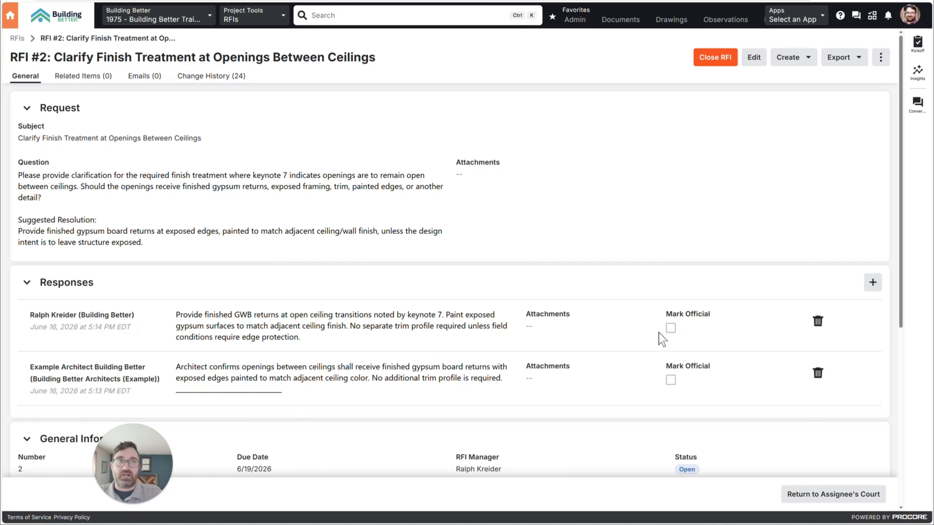
Mark the RFI manager's GWB returns response as official, and try the official mark on the architect's response before removing it.
{"action": "left_click", "coordinate": [671, 328]}
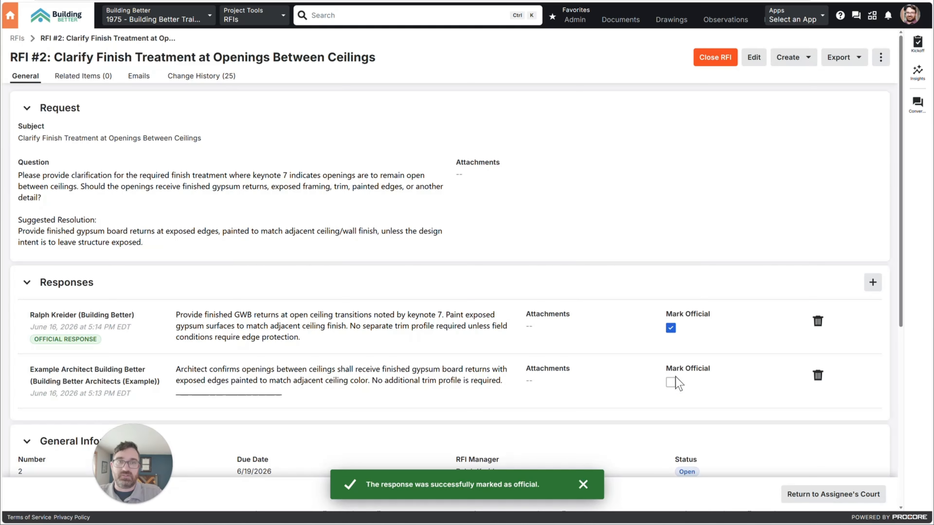
{"action": "left_click", "coordinate": [671, 382]}
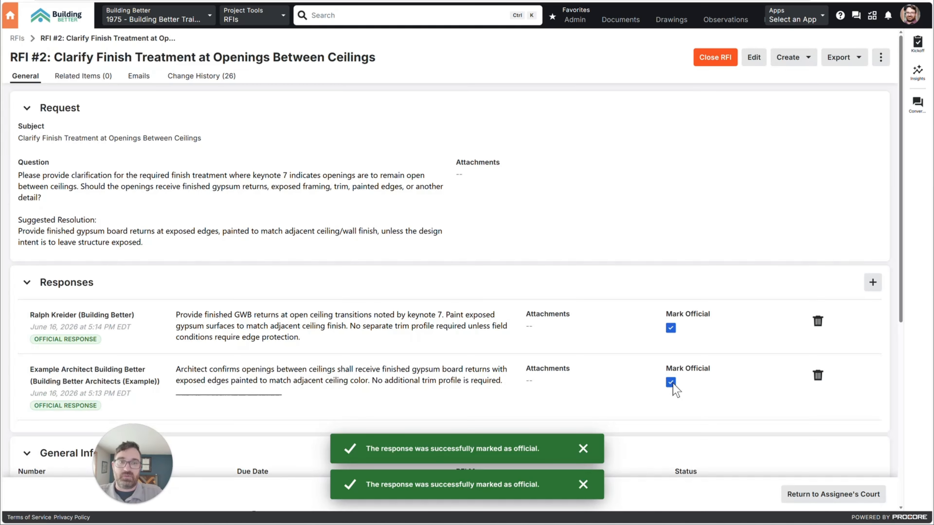
{"action": "left_click", "coordinate": [671, 383]}
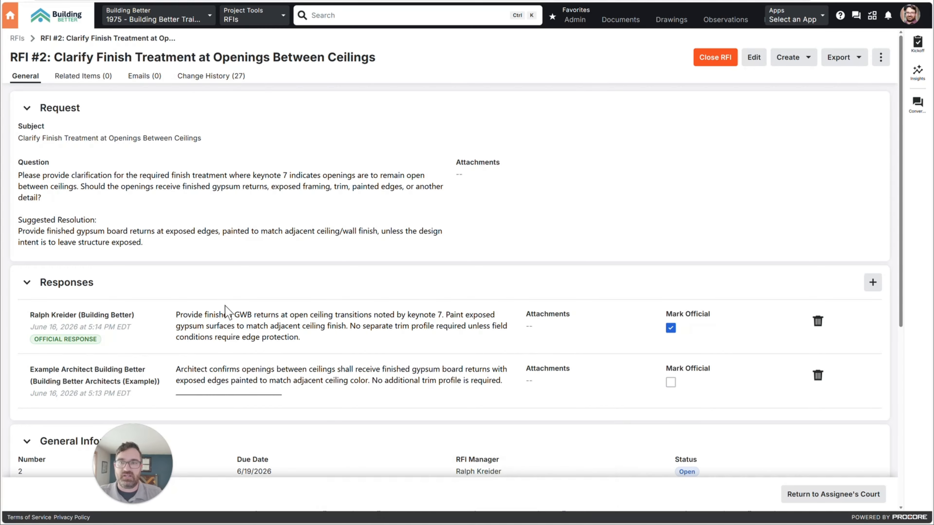
Close RFI #2 and review its status, responses and general information.
{"action": "left_click", "coordinate": [721, 63]}
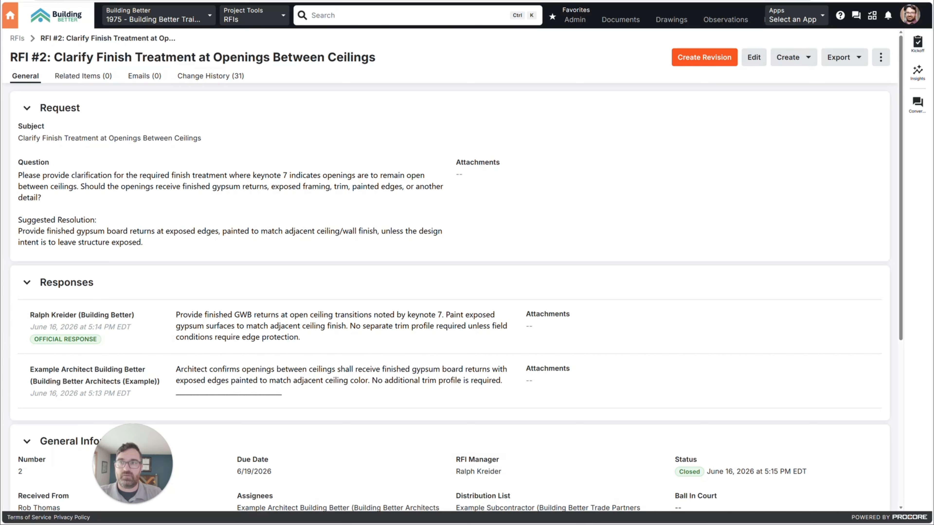
{"action": "scroll", "coordinate": [287, 324], "scroll_direction": "down", "scroll_amount": 7}
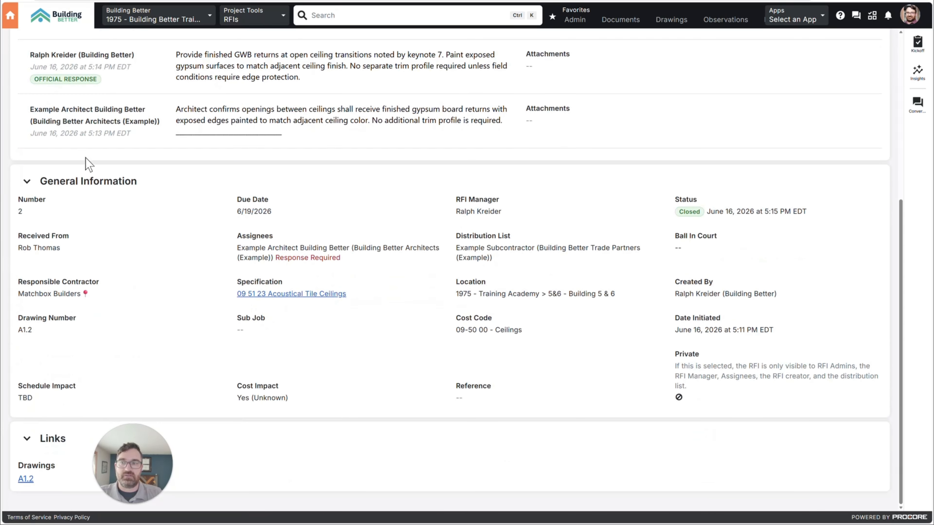
{"action": "scroll", "coordinate": [197, 139], "scroll_direction": "up", "scroll_amount": 3}
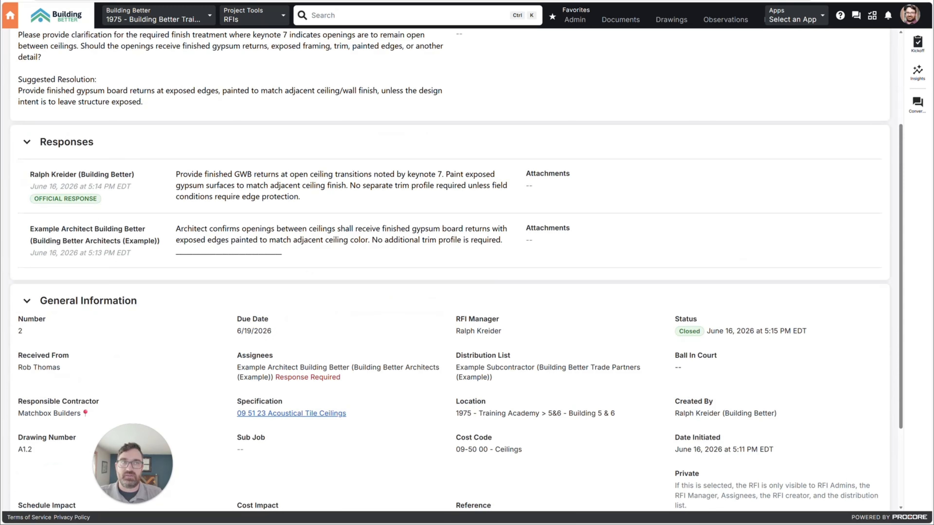
{"action": "scroll", "coordinate": [271, 222], "scroll_direction": "up", "scroll_amount": 4}
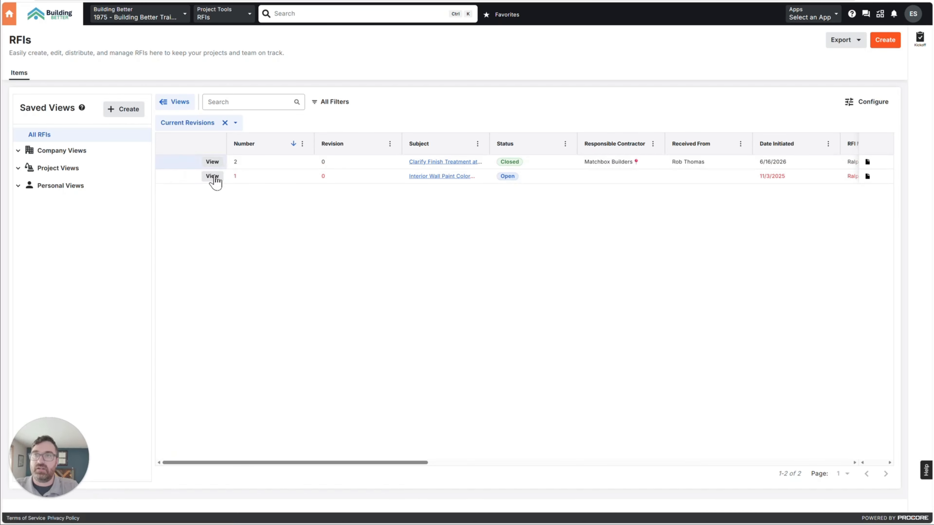
View RFI #2 from the subcontractor's RFIs list and review its responses and general information.
{"action": "left_click", "coordinate": [212, 162]}
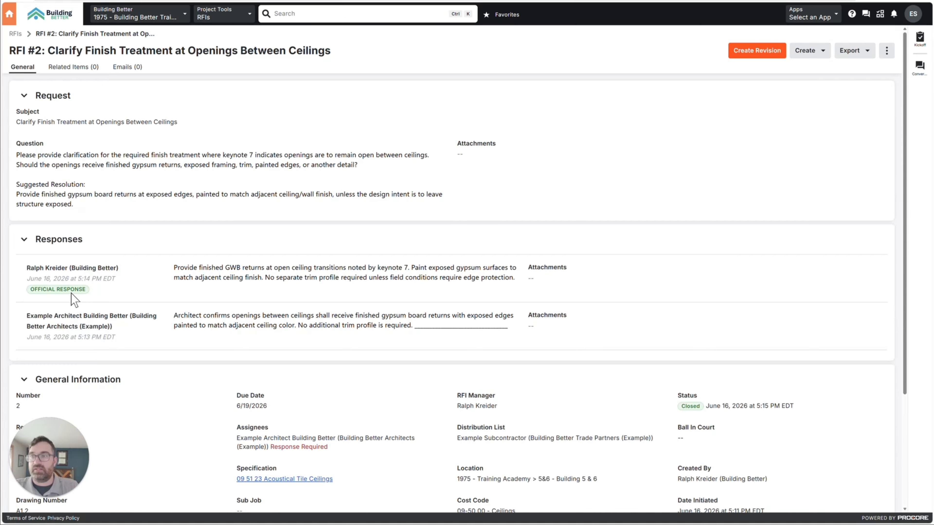
{"action": "scroll", "coordinate": [67, 333], "scroll_direction": "down", "scroll_amount": 2}
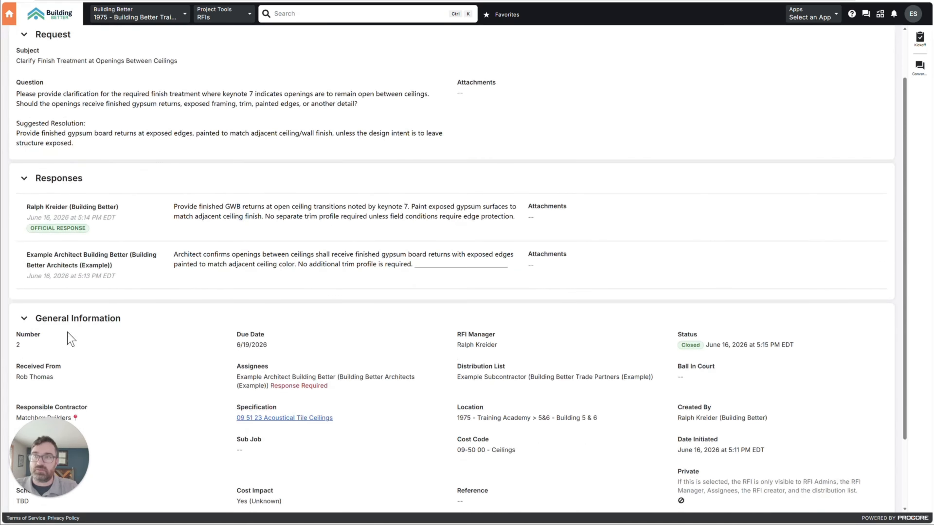
{"action": "scroll", "coordinate": [68, 333], "scroll_direction": "down", "scroll_amount": 2}
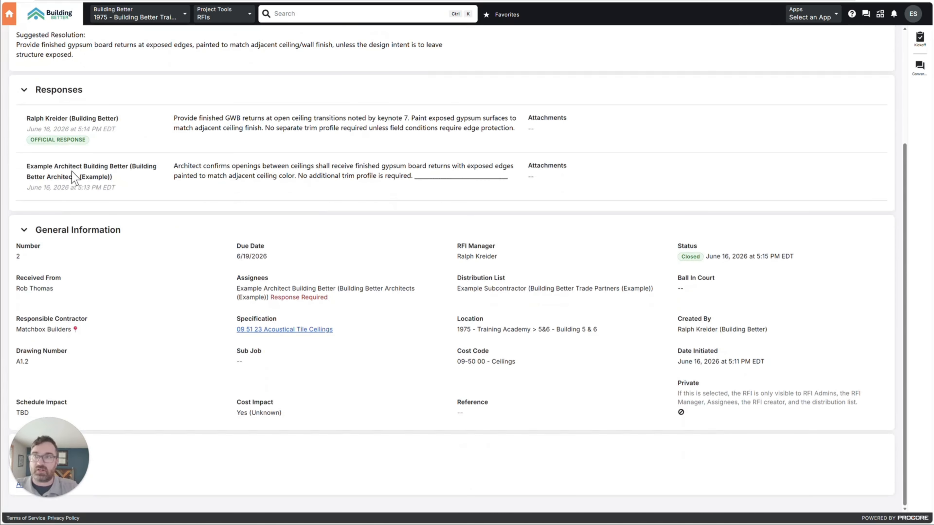
{"action": "scroll", "coordinate": [72, 176], "scroll_direction": "up", "scroll_amount": 4}
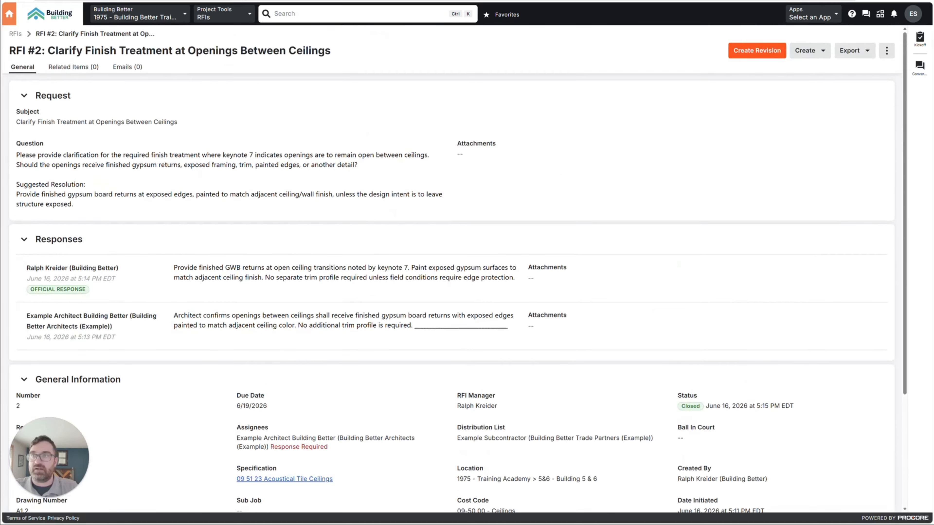
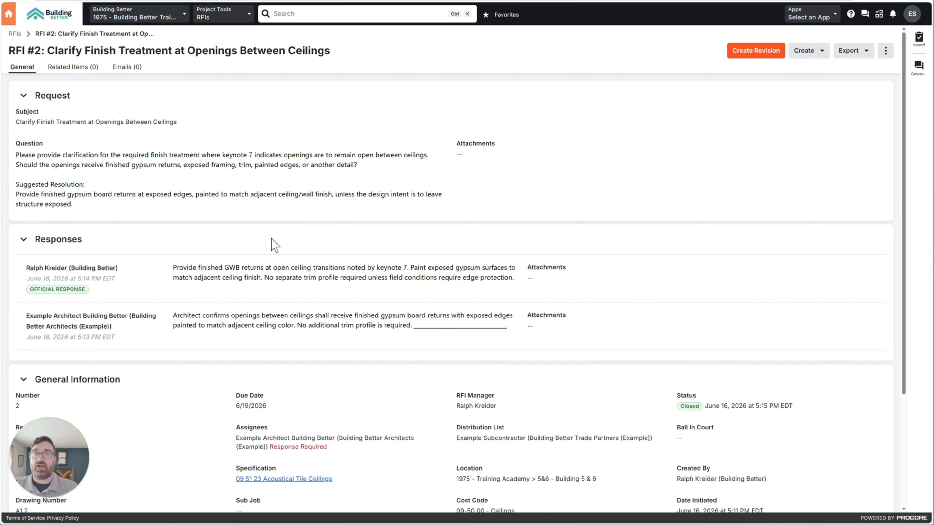
Try starting a revision of RFI #2 with its cost impact set to TBD.
{"action": "left_click", "coordinate": [796, 51]}
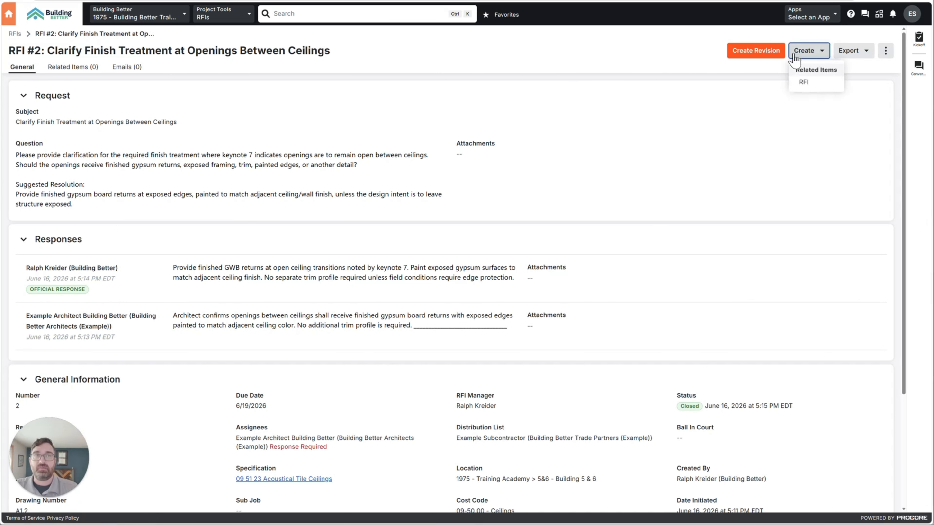
{"action": "left_click", "coordinate": [758, 56]}
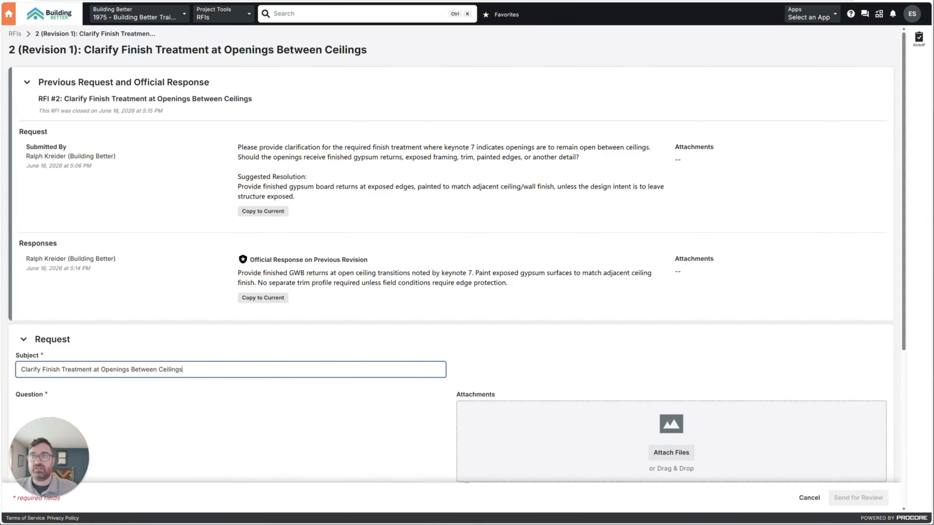
{"action": "scroll", "coordinate": [206, 328], "scroll_direction": "down", "scroll_amount": 3}
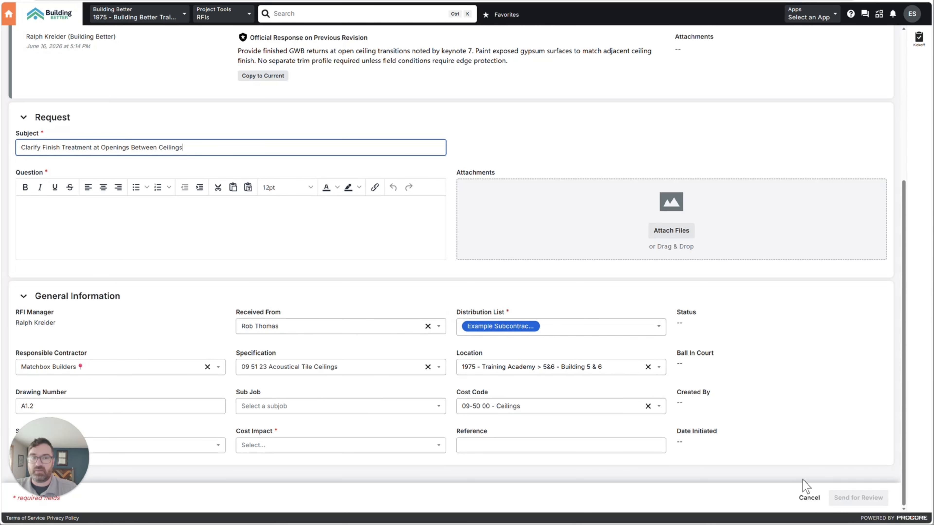
{"action": "left_click", "coordinate": [281, 447]}
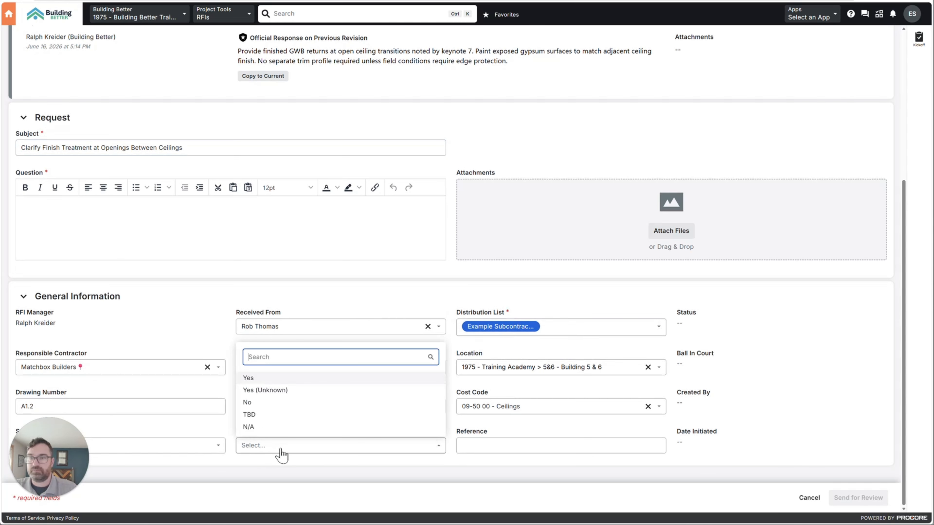
{"action": "left_click", "coordinate": [262, 415]}
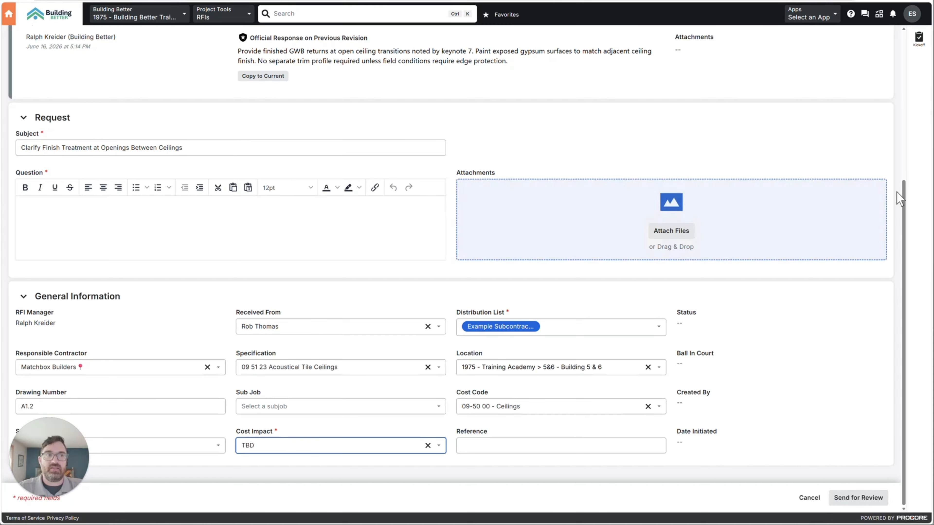
Review the previous request and official response in the revision form, and return to the RFIs list without submitting the revision.
{"action": "scroll", "coordinate": [451, 245], "scroll_direction": "up", "scroll_amount": 6}
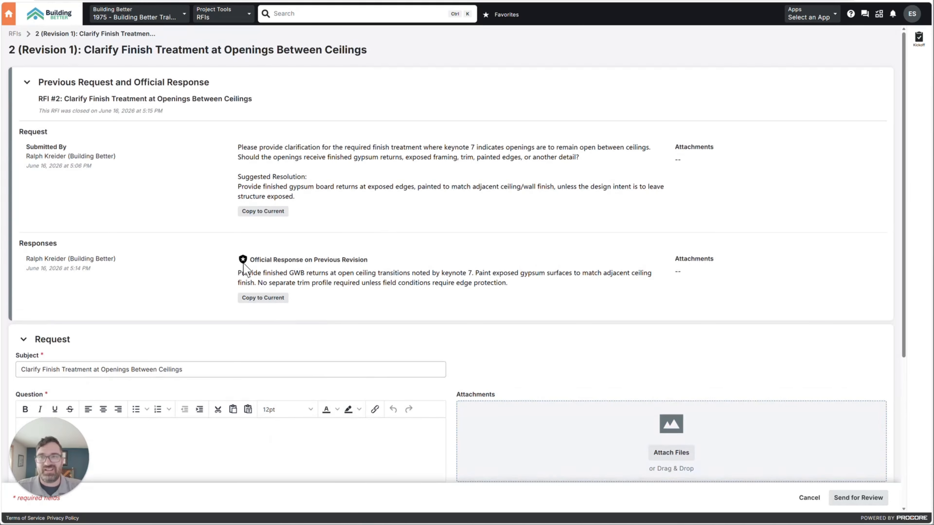
{"action": "left_click_drag", "start_coordinate": [255, 260], "coordinate": [396, 259]}
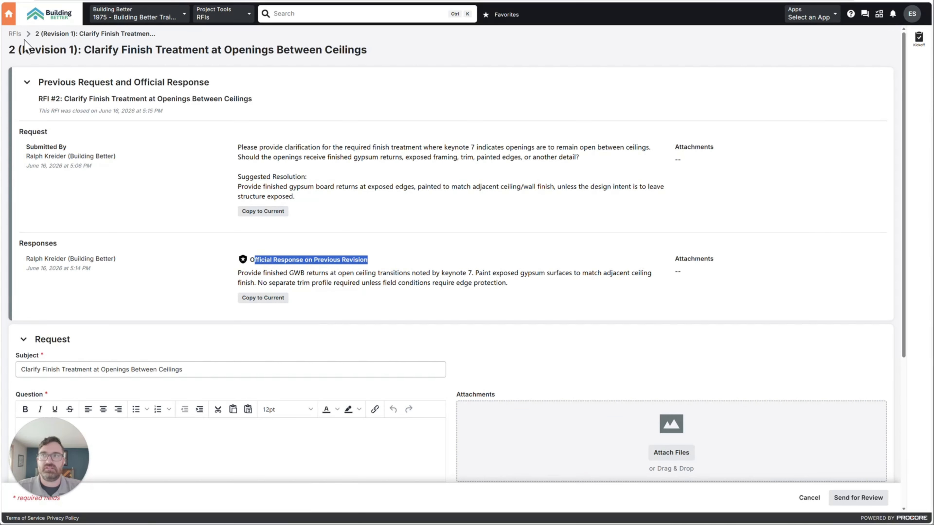
{"action": "left_click", "coordinate": [15, 33]}
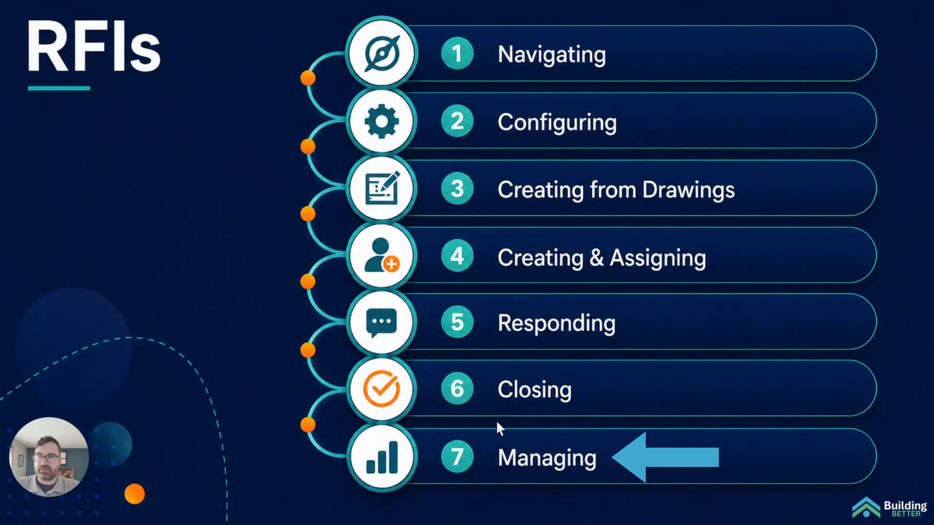
{"action": "key", "text": "alt+Tab"}
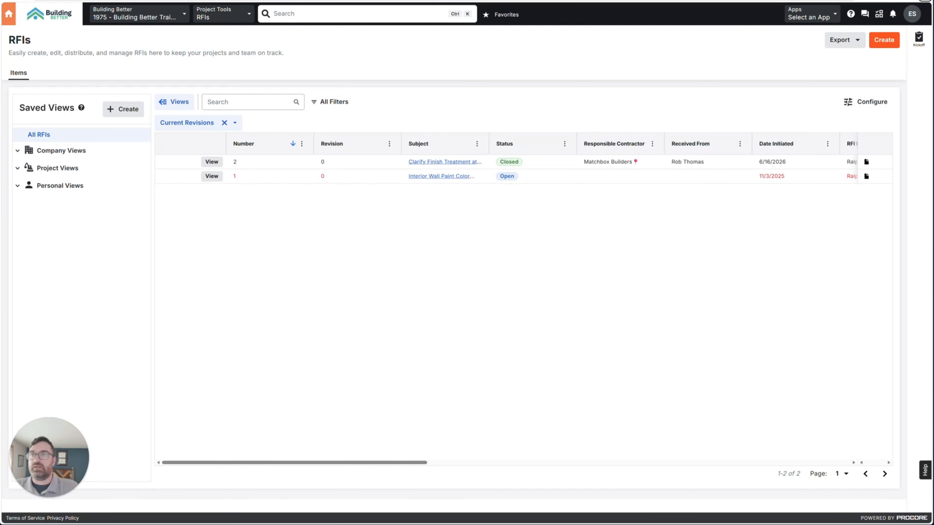
Switch to drawing A1.2 Reflected Ceiling Plan and review RFI #2's question and official response from its hallway markup.
{"action": "key", "text": "alt+Tab"}
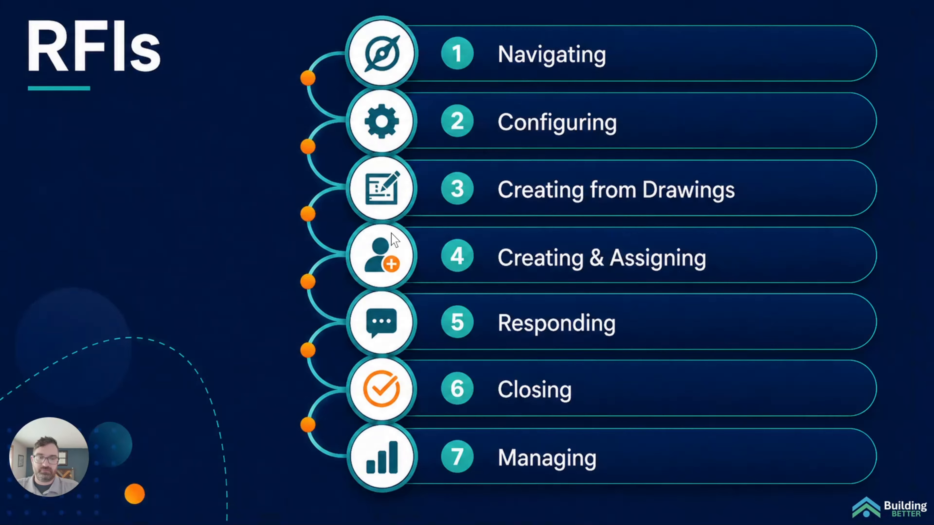
{"action": "key", "text": "alt+Tab"}
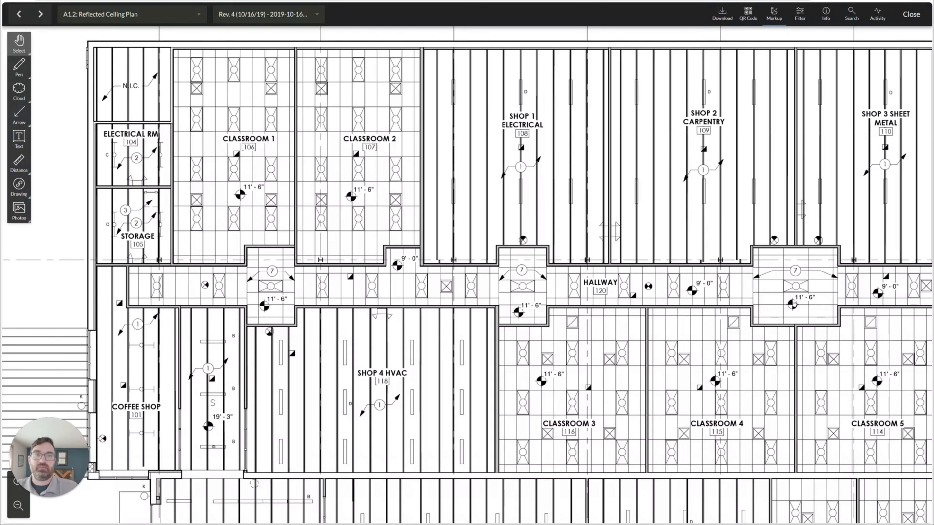
{"action": "left_click_drag", "start_coordinate": [773, 305], "coordinate": [467, 283]}
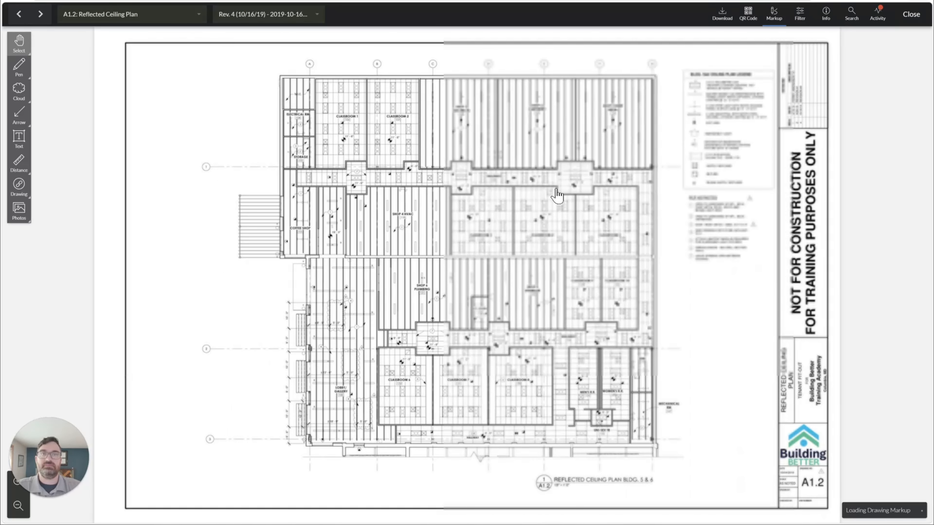
{"action": "scroll", "coordinate": [559, 182], "scroll_direction": "up", "scroll_amount": 5}
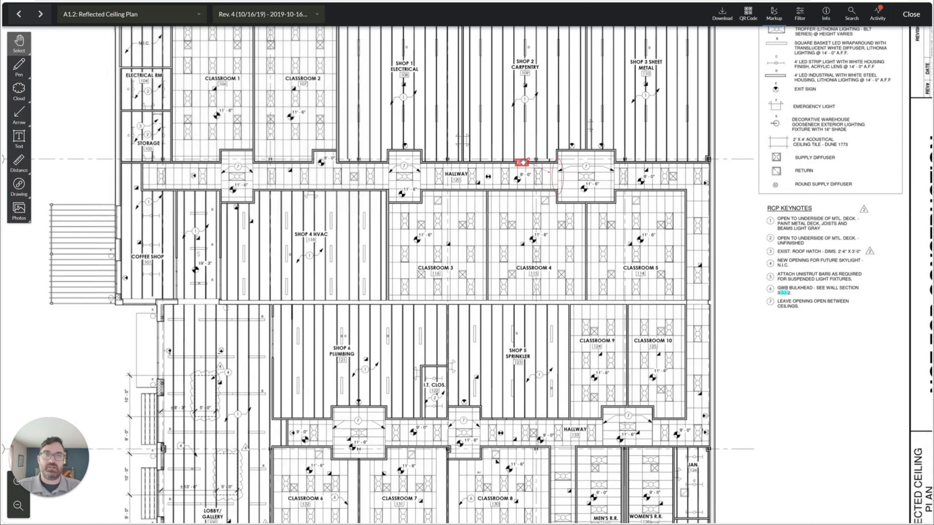
{"action": "left_click", "coordinate": [523, 162]}
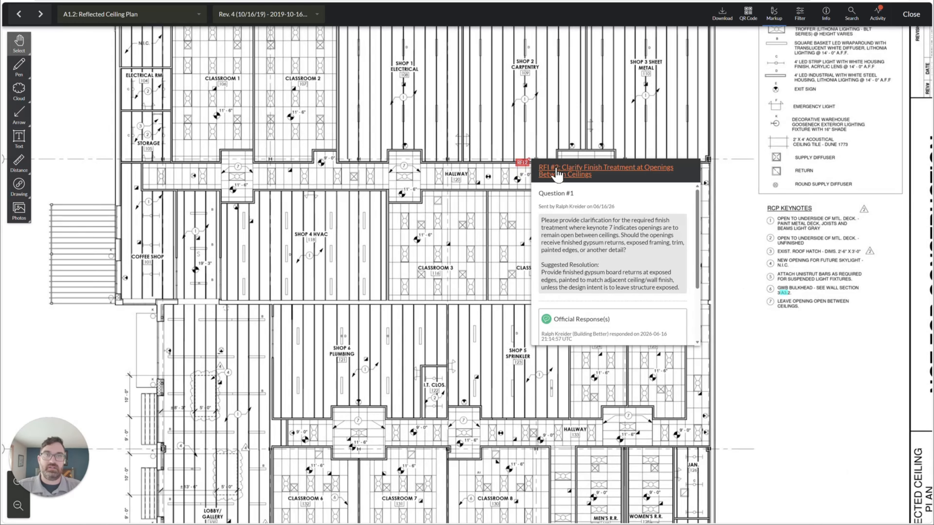
{"action": "scroll", "coordinate": [592, 327], "scroll_direction": "down", "scroll_amount": 2}
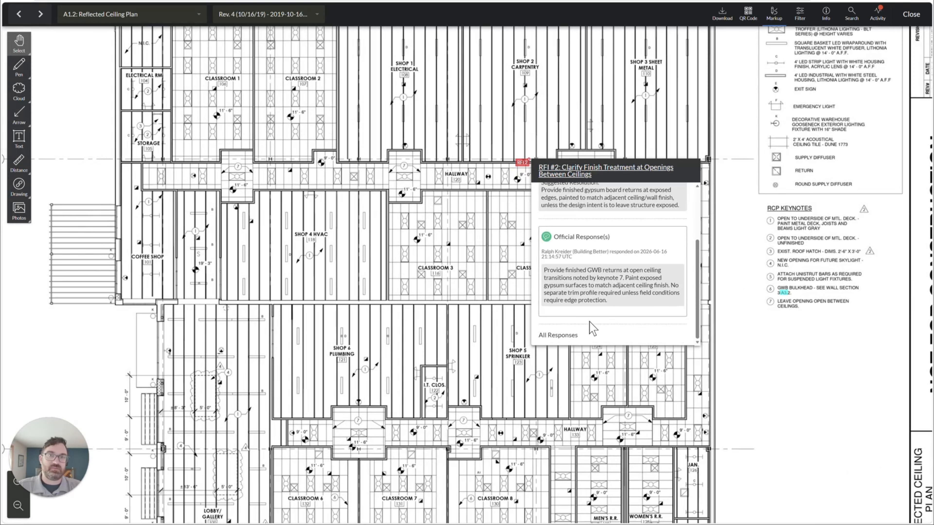
{"action": "scroll", "coordinate": [590, 324], "scroll_direction": "up", "scroll_amount": 3}
{"action": "left_click", "coordinate": [456, 236]}
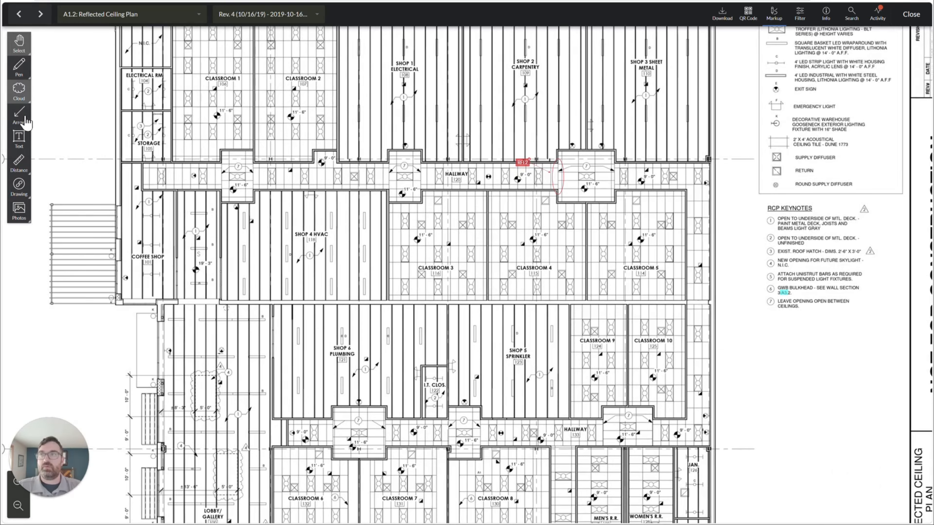
Draw an ellipse at the hallway opening below Shop 1 Electrical, link it to existing RFI #2 and publish it.
{"action": "left_click", "coordinate": [29, 101]}
{"action": "left_click", "coordinate": [93, 93]}
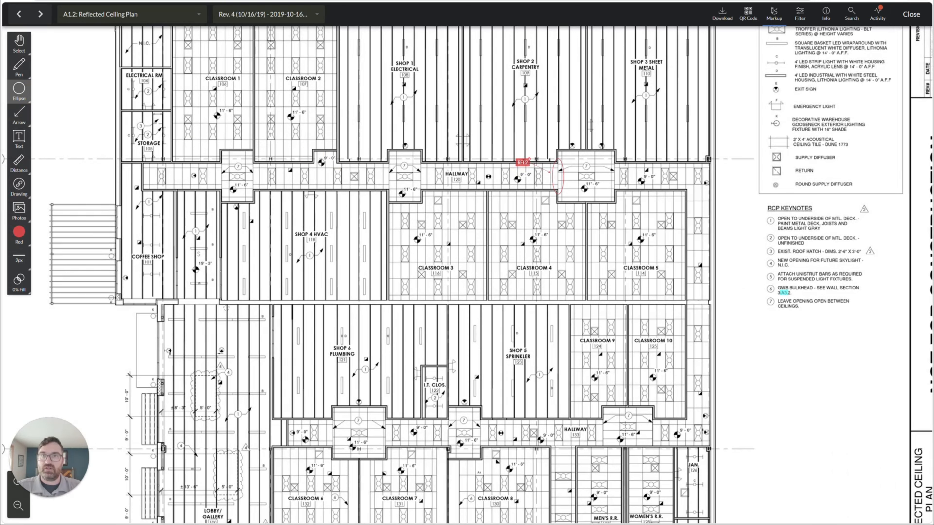
{"action": "left_click_drag", "start_coordinate": [418, 156], "coordinate": [430, 195]}
{"action": "left_click", "coordinate": [498, 131]}
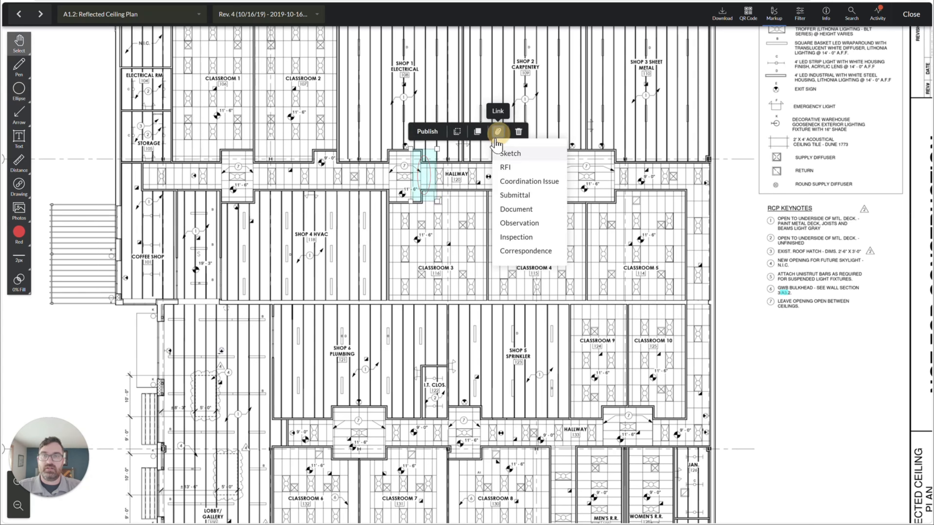
{"action": "left_click", "coordinate": [515, 167]}
{"action": "left_click", "coordinate": [541, 168]}
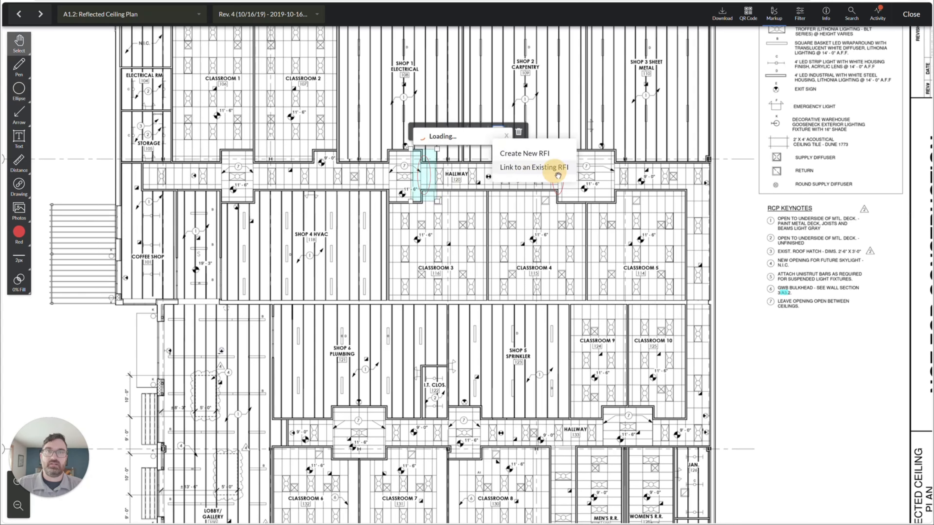
{"action": "type", "text": "2"}
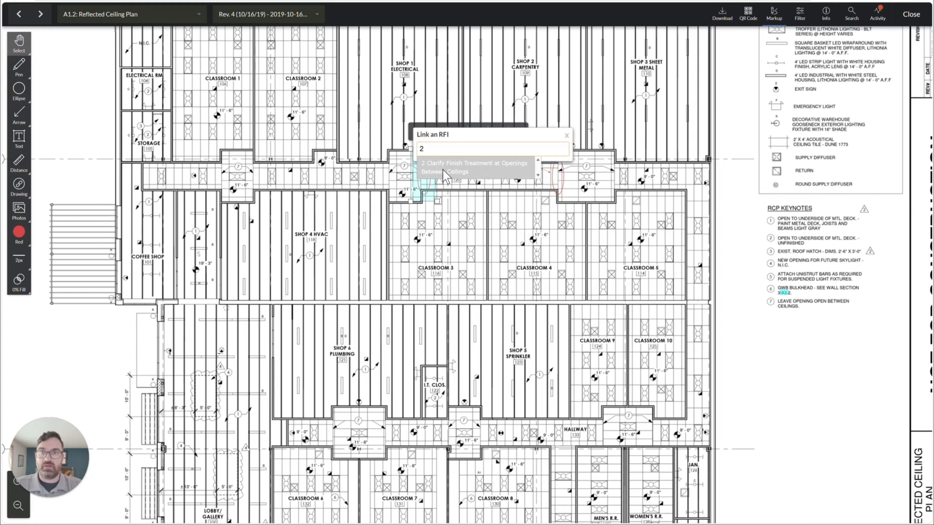
{"action": "left_click", "coordinate": [445, 171]}
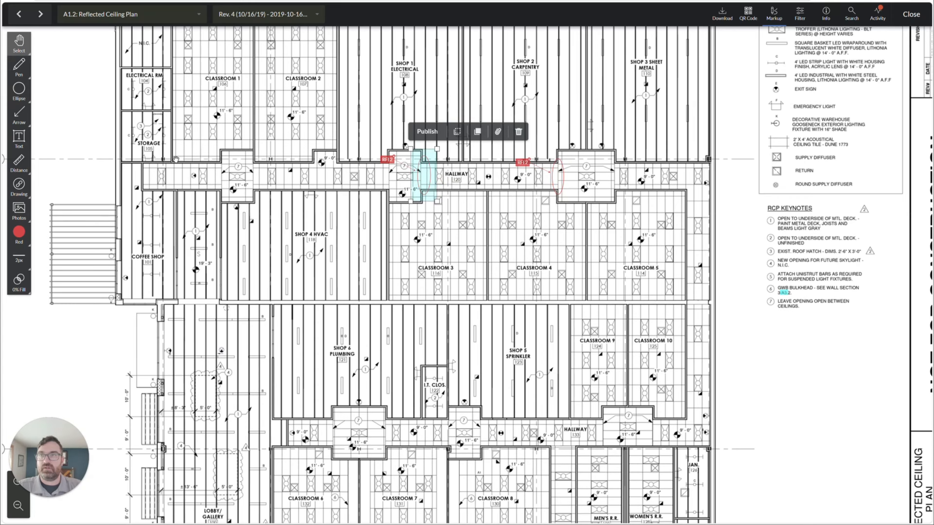
{"action": "left_click", "coordinate": [427, 132]}
Draw another ellipse at the hallway opening below Classroom 1 and link it to existing RFI #2.
{"action": "left_click", "coordinate": [19, 90]}
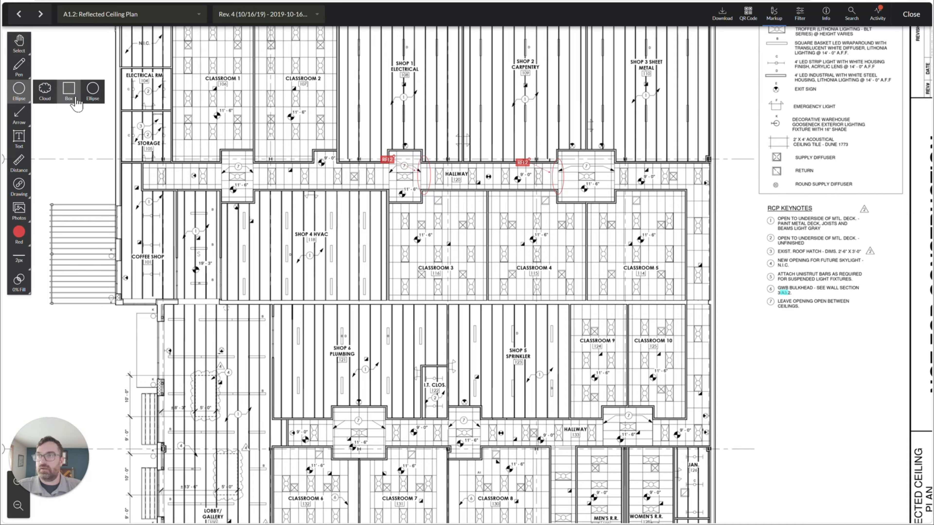
{"action": "left_click", "coordinate": [93, 94]}
{"action": "left_click_drag", "start_coordinate": [242, 150], "coordinate": [264, 201]}
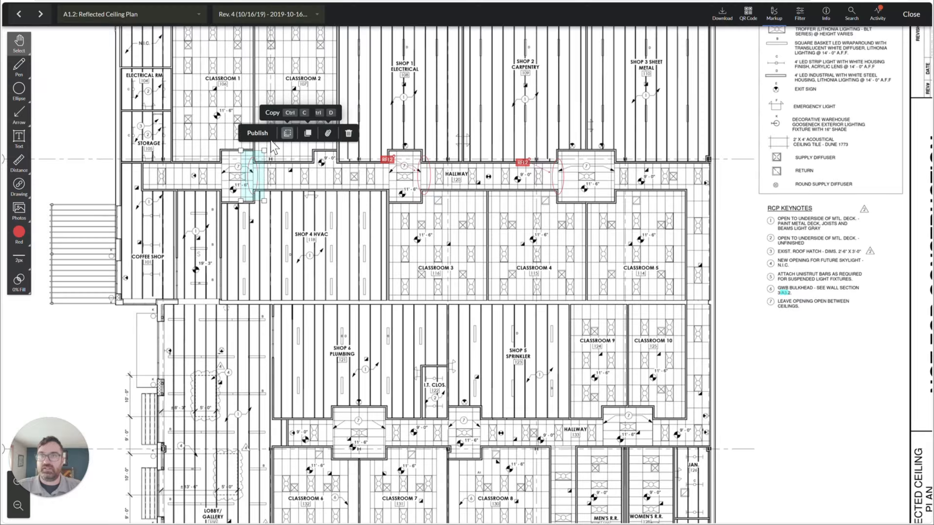
{"action": "left_click", "coordinate": [328, 133]}
{"action": "left_click", "coordinate": [359, 171]}
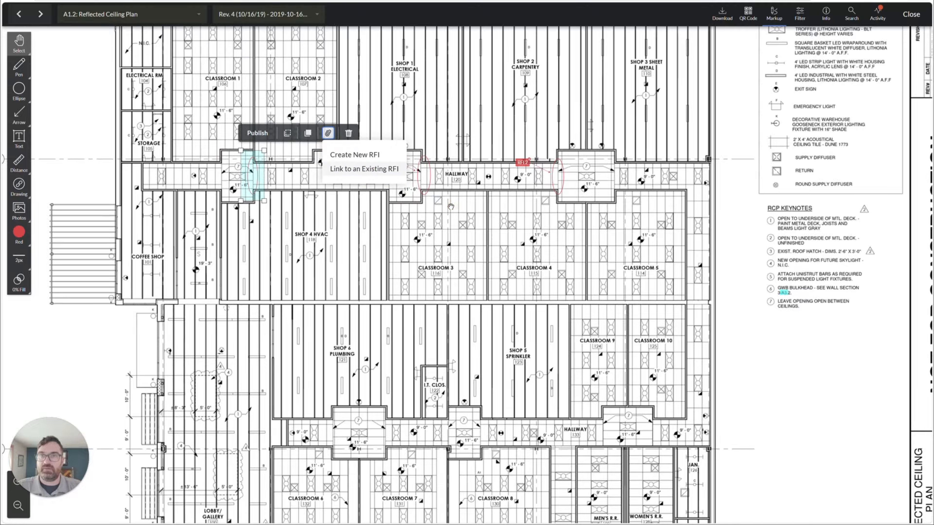
{"action": "left_click", "coordinate": [373, 169]}
{"action": "left_click", "coordinate": [283, 180]}
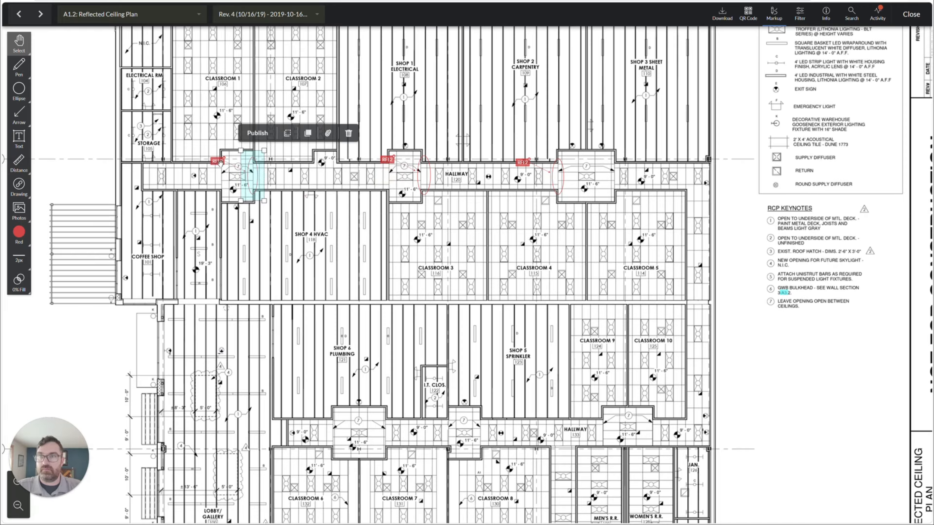
Move the three RFI #2 link labels onto the edges of their hallway openings.
{"action": "left_click_drag", "start_coordinate": [220, 162], "coordinate": [223, 181]}
{"action": "left_click_drag", "start_coordinate": [383, 160], "coordinate": [386, 177]}
{"action": "left_click_drag", "start_coordinate": [524, 165], "coordinate": [616, 178]}
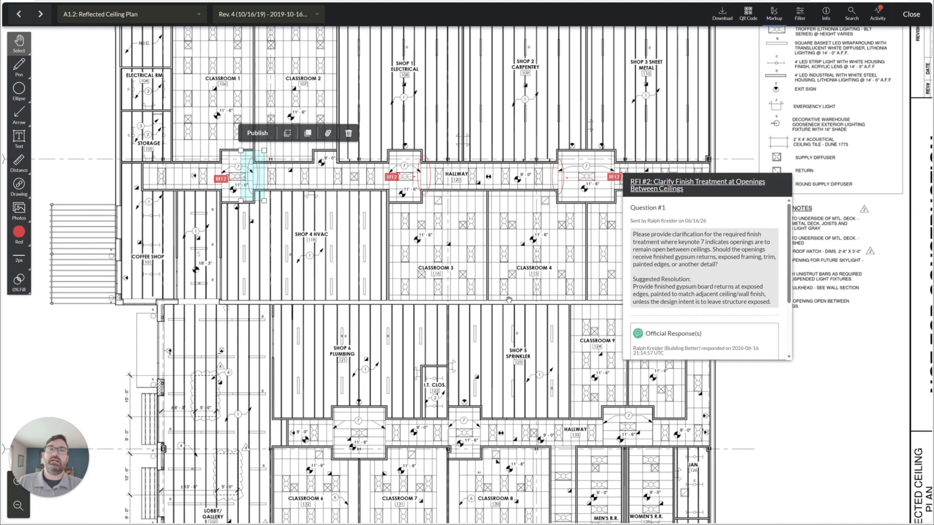
{"action": "left_click", "coordinate": [443, 277]}
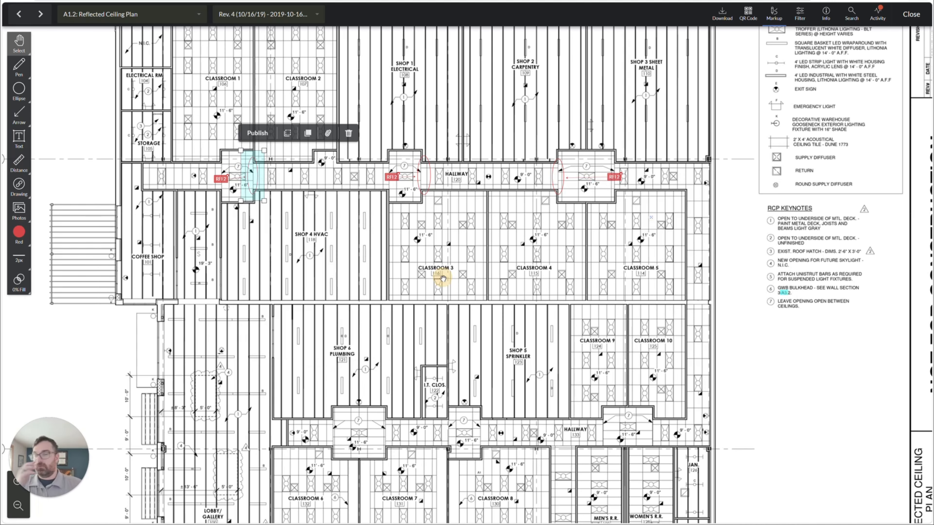
{"action": "left_click", "coordinate": [249, 186]}
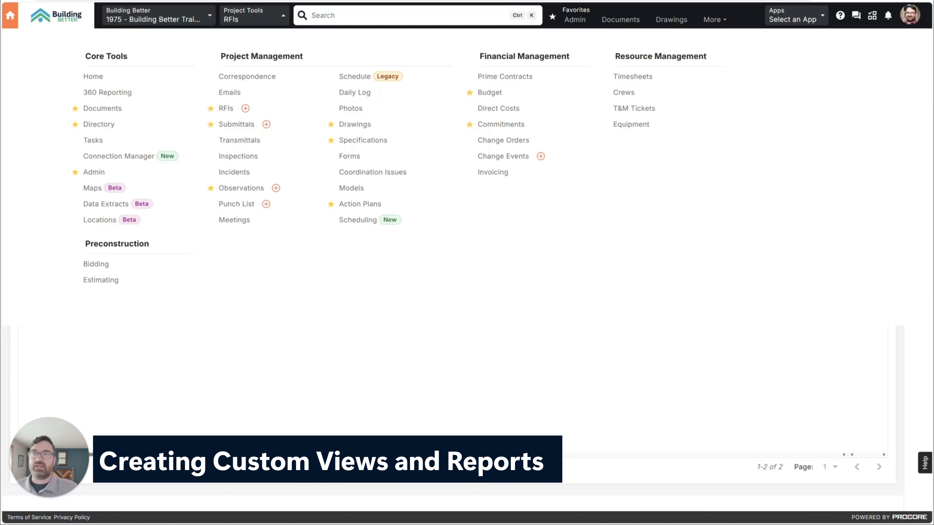
Show the saved views beside the RFIs list and look at creating a new view without saving one.
{"action": "left_click", "coordinate": [273, 22]}
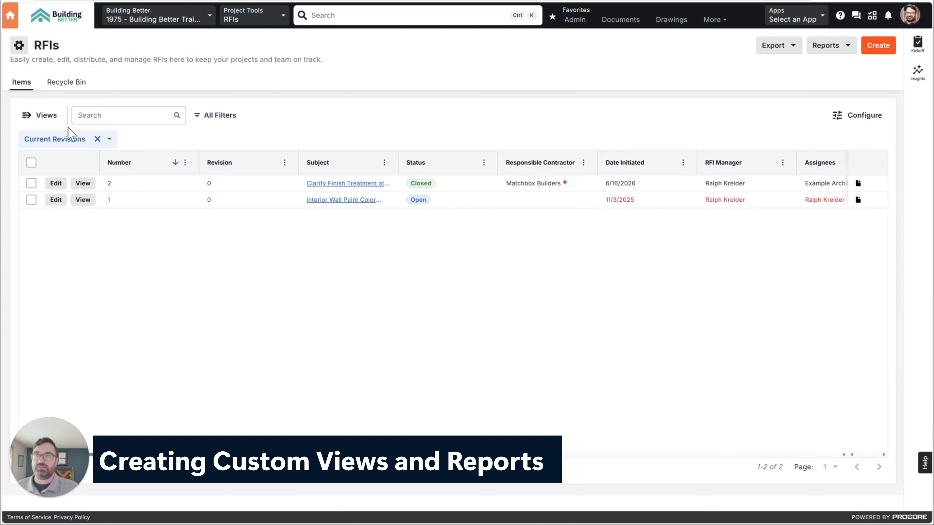
{"action": "left_click", "coordinate": [42, 115]}
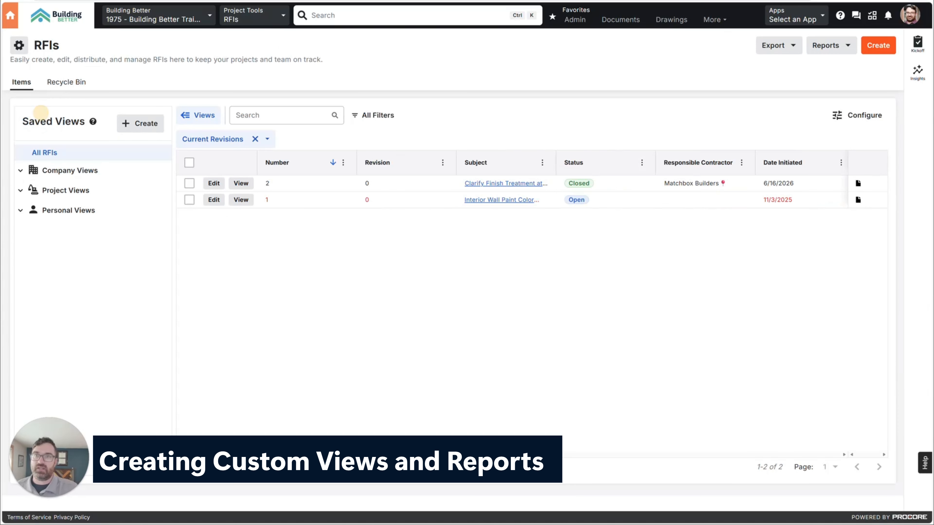
{"action": "left_click", "coordinate": [145, 125]}
{"action": "left_click", "coordinate": [614, 163]}
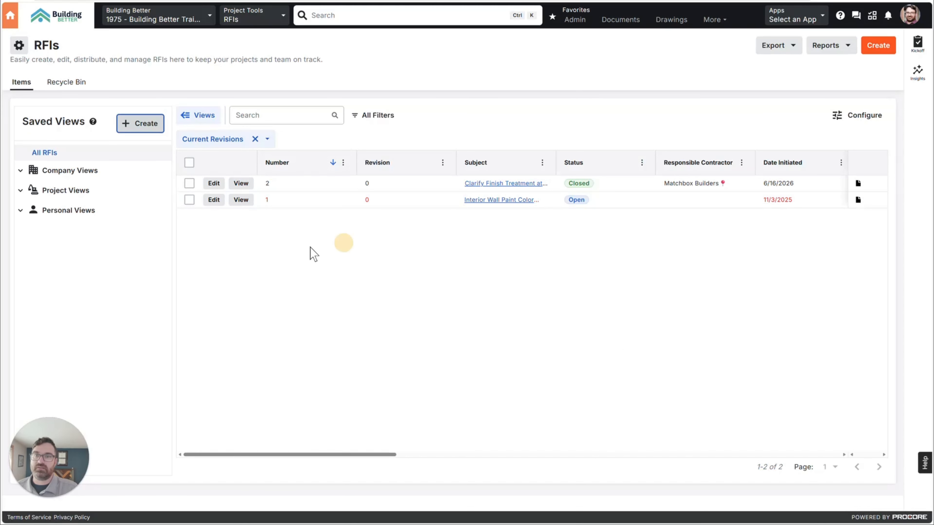
Narrow the Number and Revision columns of the RFIs list and widen the Subject column.
{"action": "left_click_drag", "start_coordinate": [357, 165], "coordinate": [327, 163]}
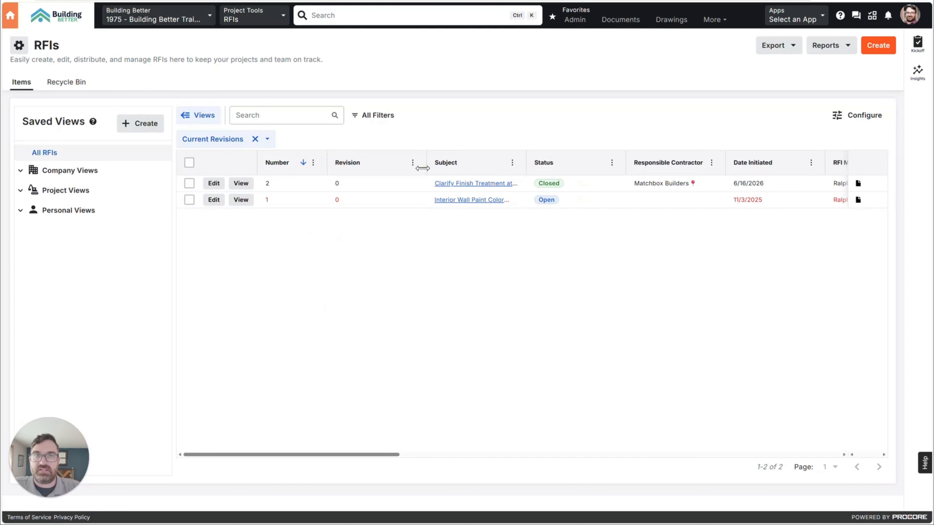
{"action": "left_click_drag", "start_coordinate": [426, 167], "coordinate": [398, 167]}
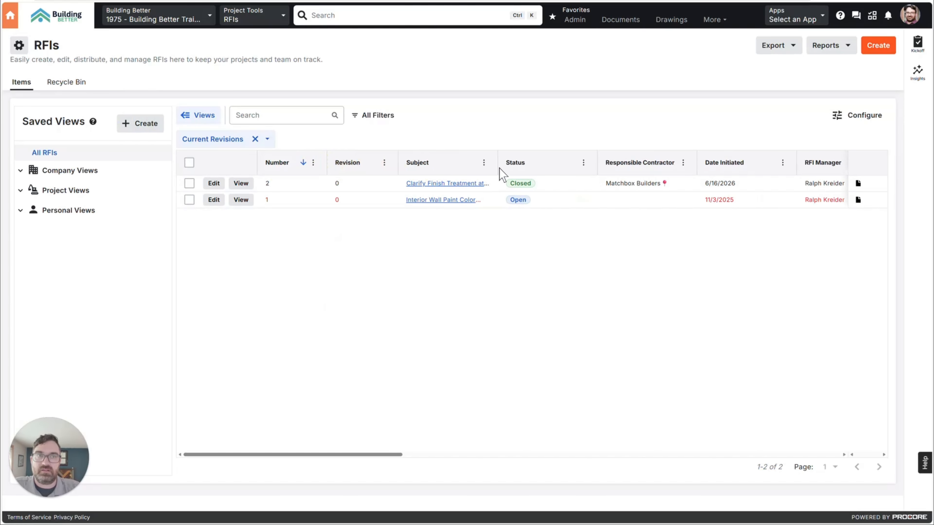
{"action": "left_click_drag", "start_coordinate": [503, 166], "coordinate": [567, 169]}
Hide the Responsible Contractor, Date Initiated, RFI Manager and Assignees columns in the RFIs list.
{"action": "scroll", "coordinate": [469, 436], "scroll_direction": "right", "scroll_amount": 10}
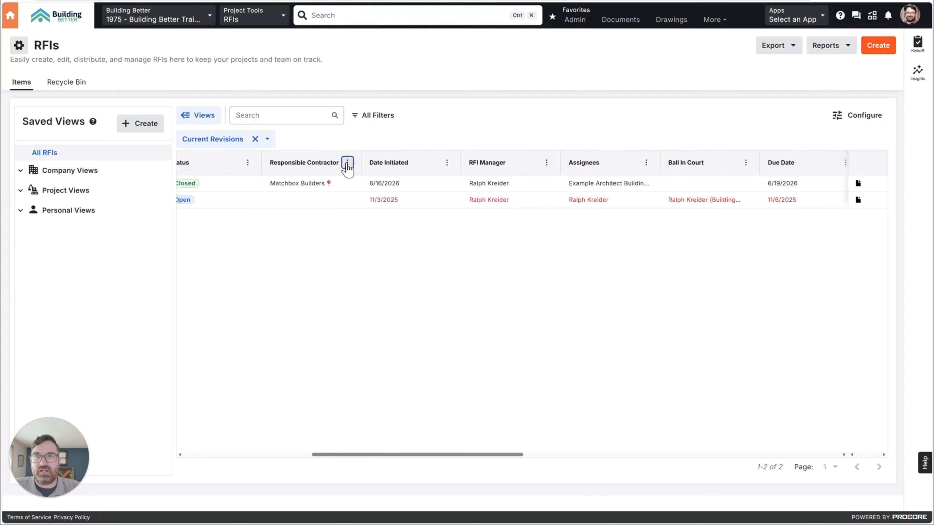
{"action": "left_click", "coordinate": [348, 162]}
{"action": "mouse_move", "coordinate": [368, 239]}
{"action": "left_click", "coordinate": [373, 223]}
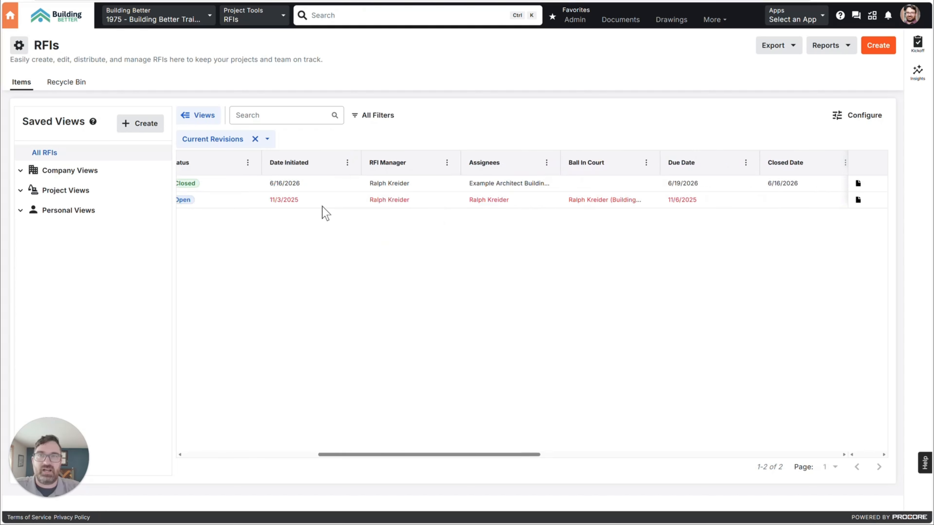
{"action": "left_click", "coordinate": [346, 163]}
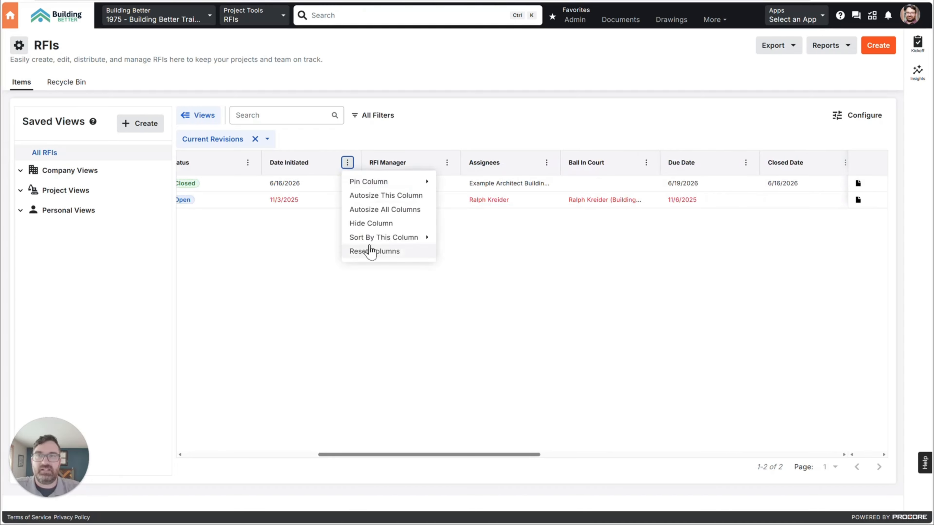
{"action": "left_click", "coordinate": [378, 225]}
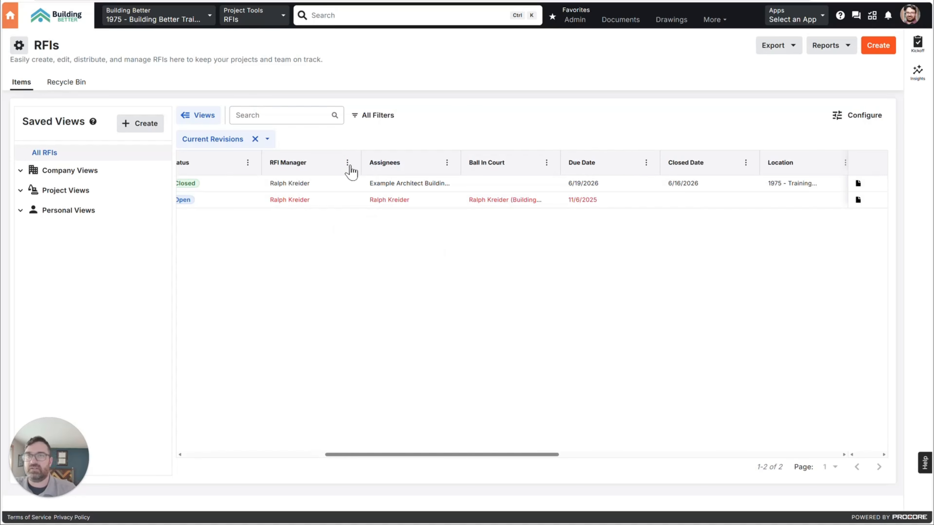
{"action": "left_click", "coordinate": [347, 164]}
{"action": "left_click", "coordinate": [381, 225]}
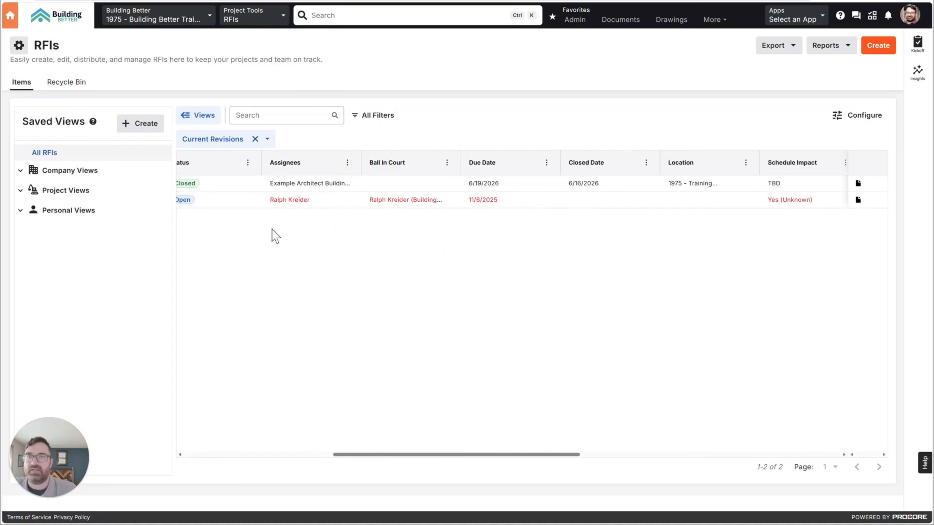
{"action": "left_click_drag", "start_coordinate": [360, 162], "coordinate": [368, 159]}
{"action": "left_click", "coordinate": [358, 162]}
{"action": "left_click", "coordinate": [372, 223]}
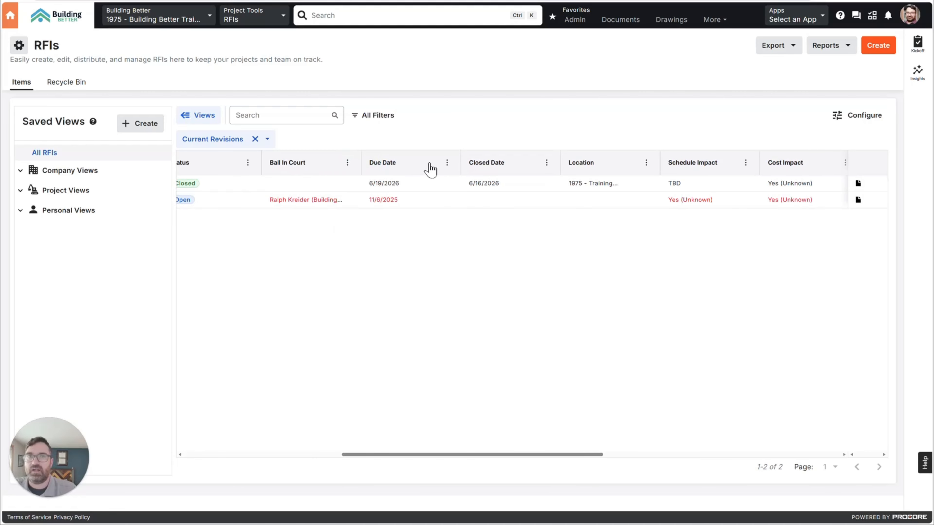
Show the Date Initiated column again through the table settings and place the Ball In Court column before it.
{"action": "left_click", "coordinate": [857, 115]}
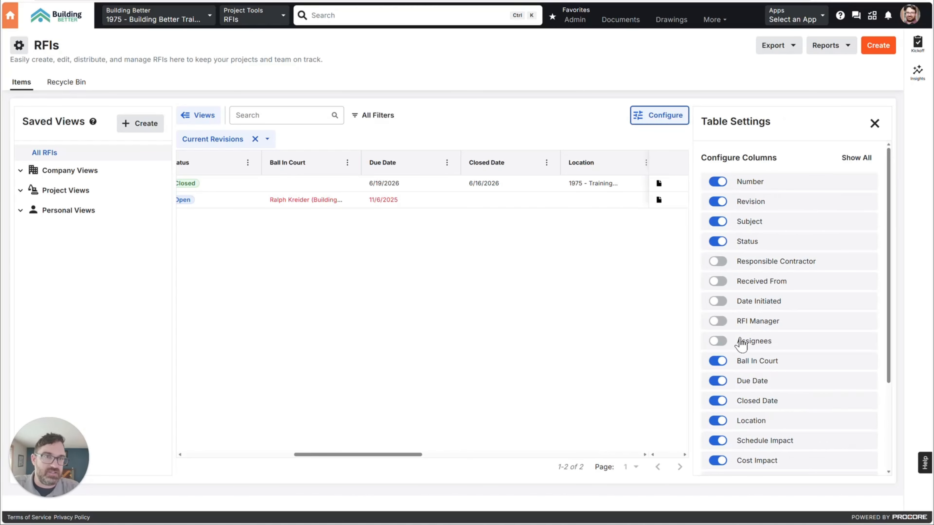
{"action": "scroll", "coordinate": [734, 350], "scroll_direction": "down", "scroll_amount": 3}
{"action": "scroll", "coordinate": [725, 320], "scroll_direction": "up", "scroll_amount": 3}
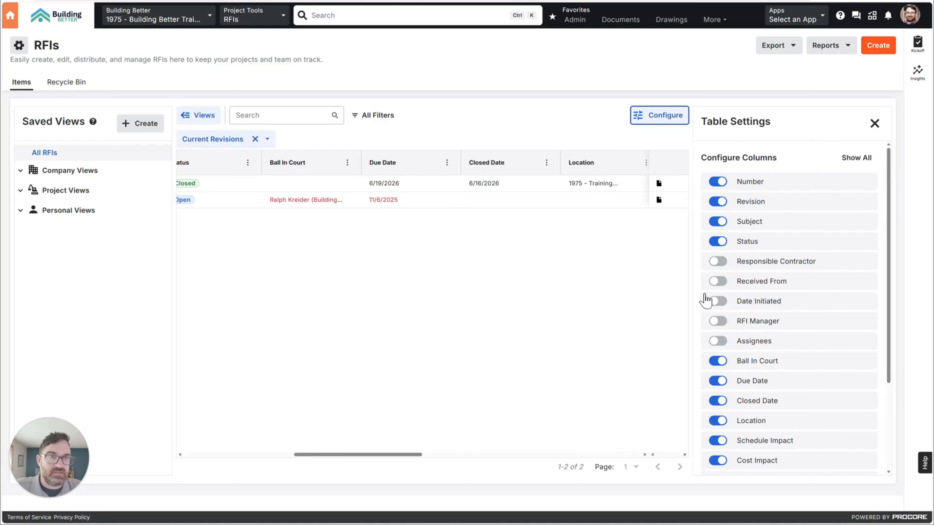
{"action": "left_click", "coordinate": [718, 301]}
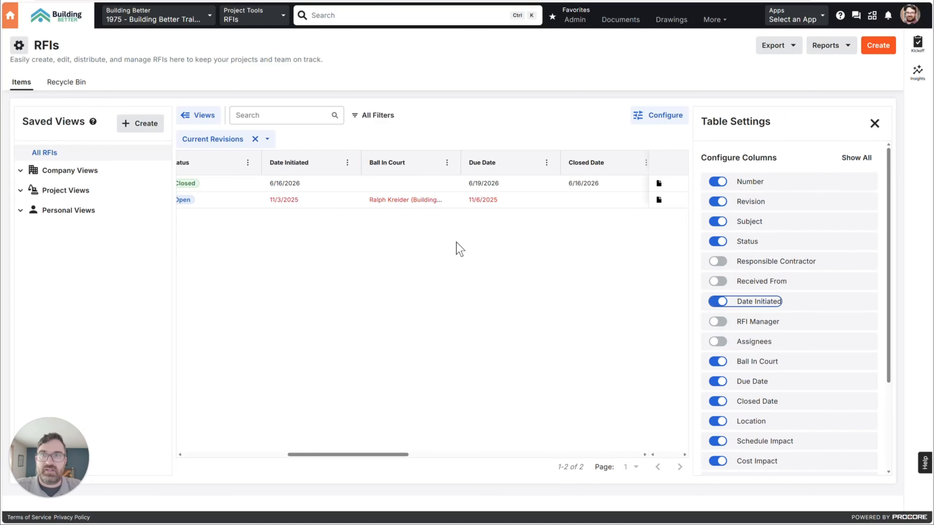
{"action": "left_click_drag", "start_coordinate": [386, 162], "coordinate": [296, 159]}
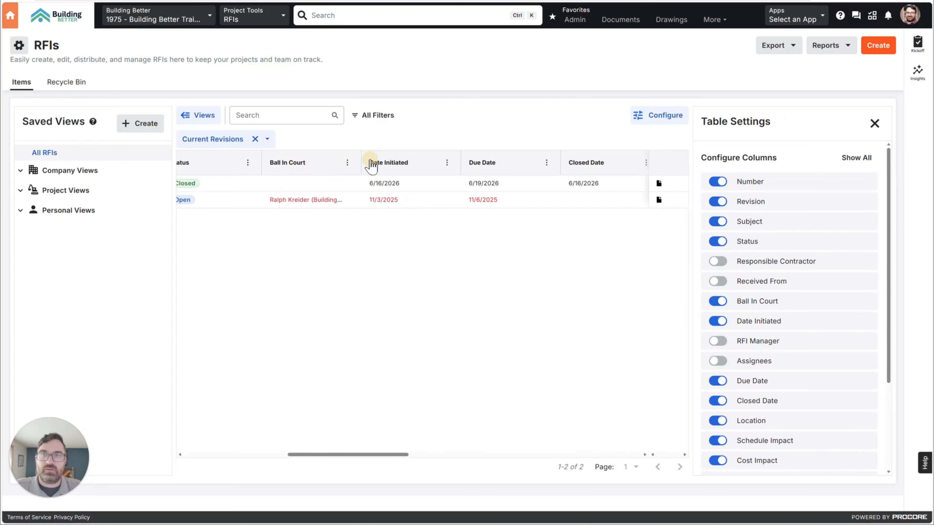
{"action": "left_click_drag", "start_coordinate": [397, 456], "coordinate": [399, 455]}
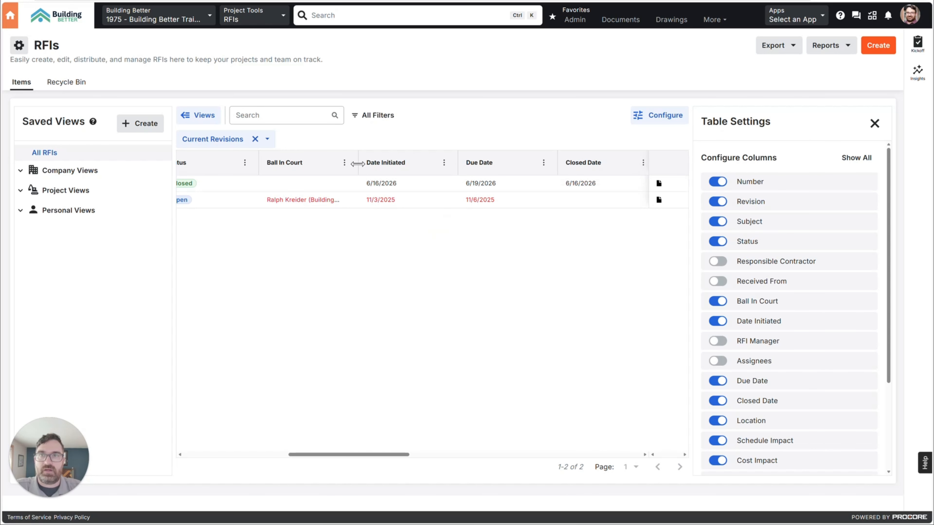
Narrow the Ball In Court, Status, Date Initiated, Due Date and Closed Date columns and close the table settings.
{"action": "left_click_drag", "start_coordinate": [357, 164], "coordinate": [340, 164]}
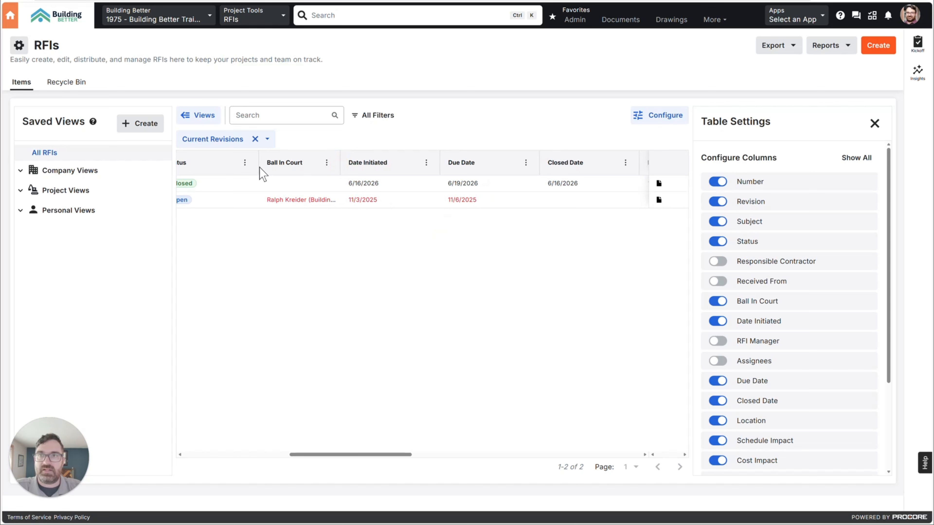
{"action": "left_click_drag", "start_coordinate": [258, 166], "coordinate": [230, 166]}
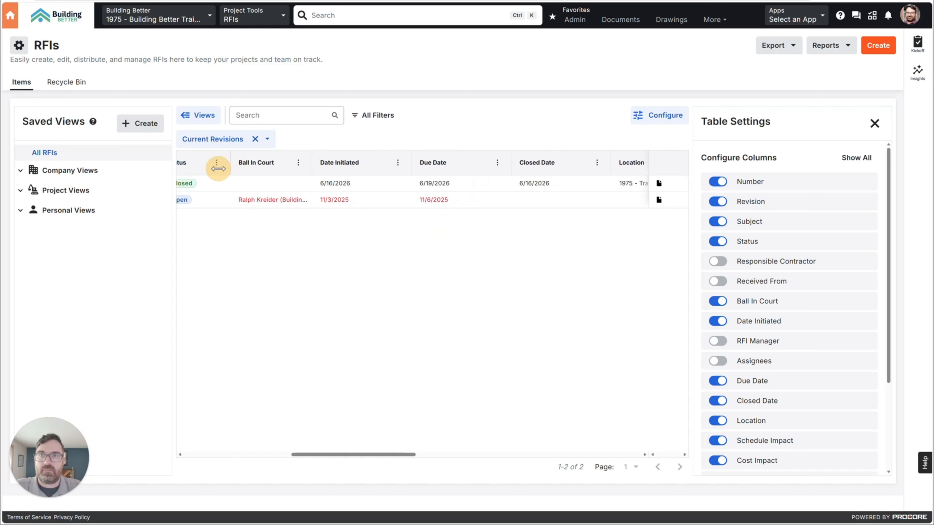
{"action": "left_click", "coordinate": [362, 183]}
{"action": "left_click_drag", "start_coordinate": [412, 162], "coordinate": [381, 164]}
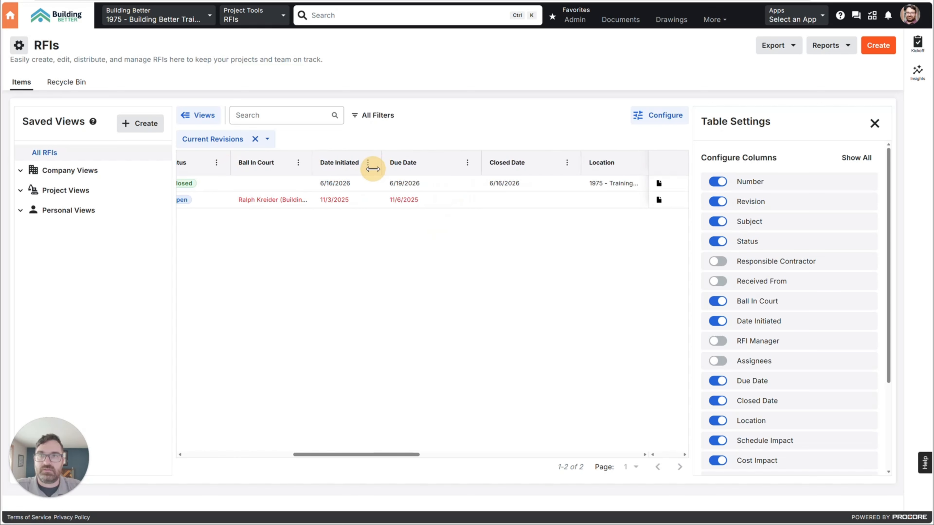
{"action": "left_click_drag", "start_coordinate": [481, 168], "coordinate": [428, 167]}
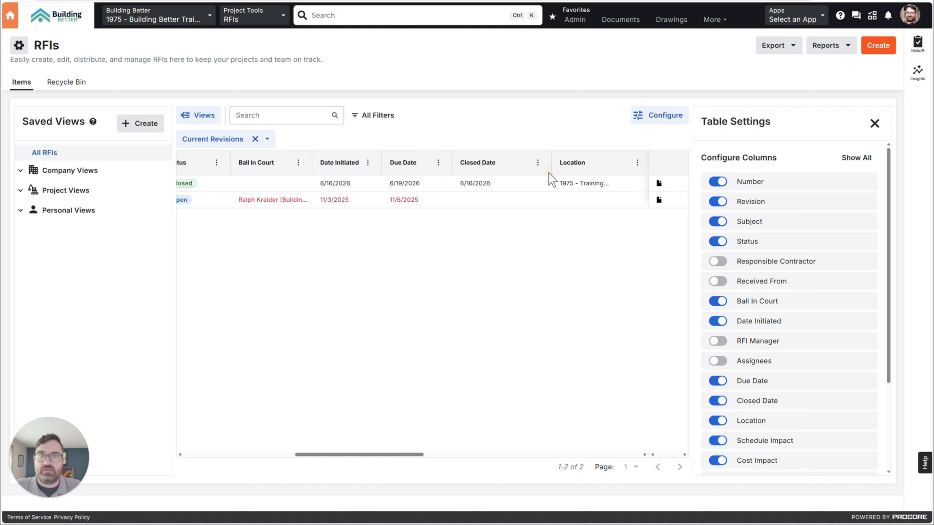
{"action": "left_click_drag", "start_coordinate": [551, 180], "coordinate": [522, 167]}
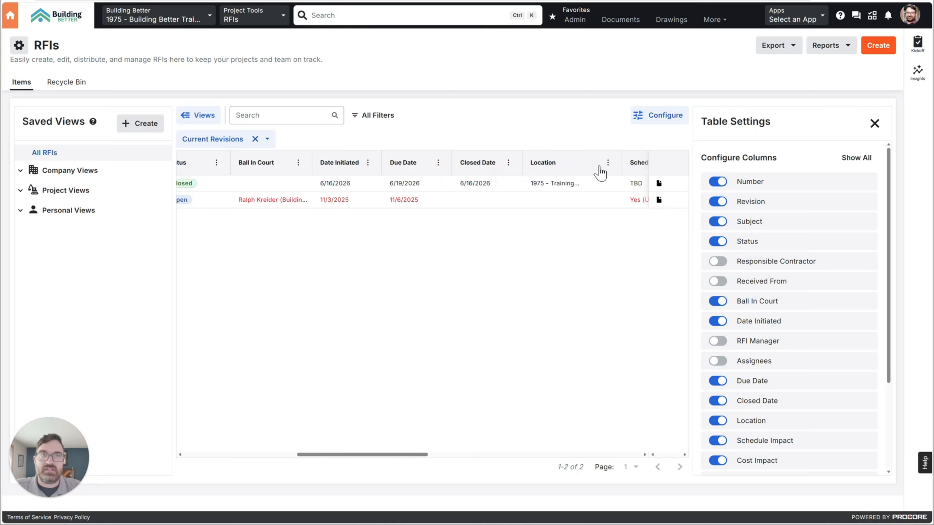
{"action": "left_click", "coordinate": [875, 123]}
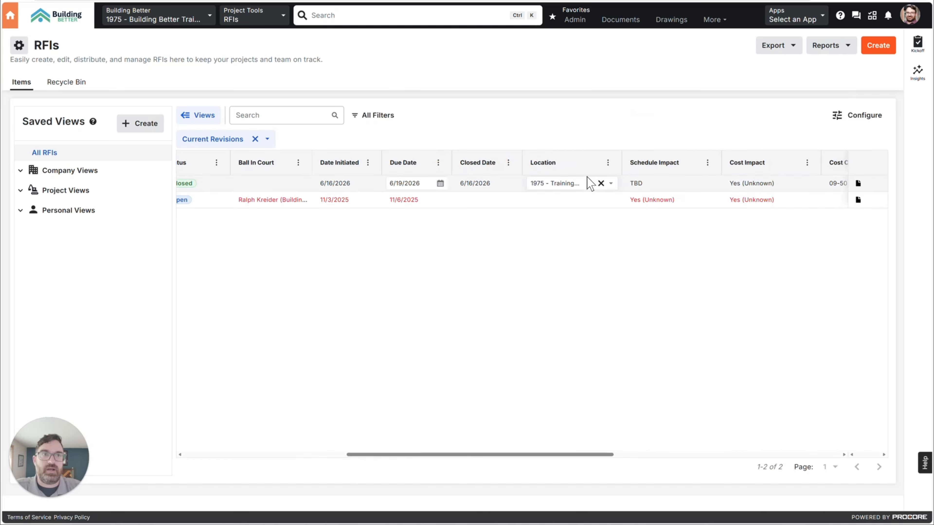
Hide the Location, Cost Code, Sub Job, RFI Stage and Distribution List columns in the RFIs list.
{"action": "left_click", "coordinate": [608, 163]}
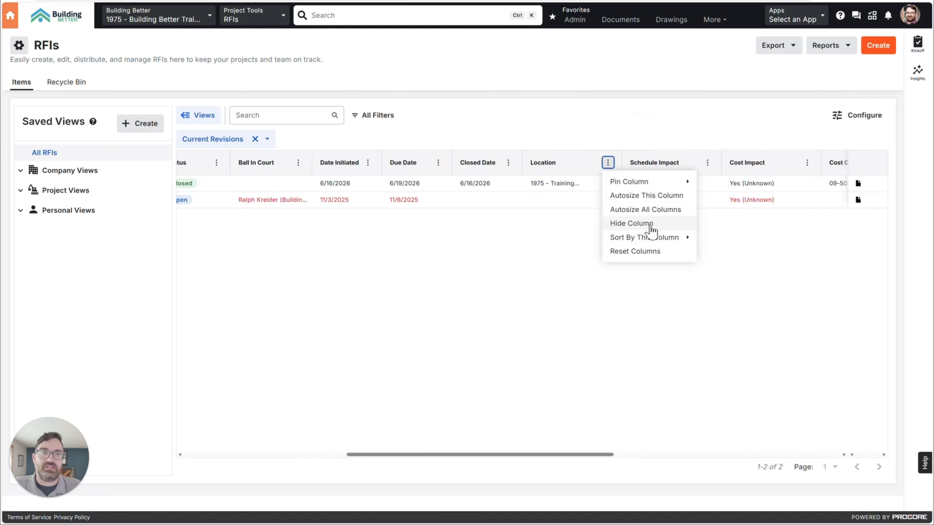
{"action": "left_click", "coordinate": [631, 223]}
{"action": "left_click", "coordinate": [807, 162]}
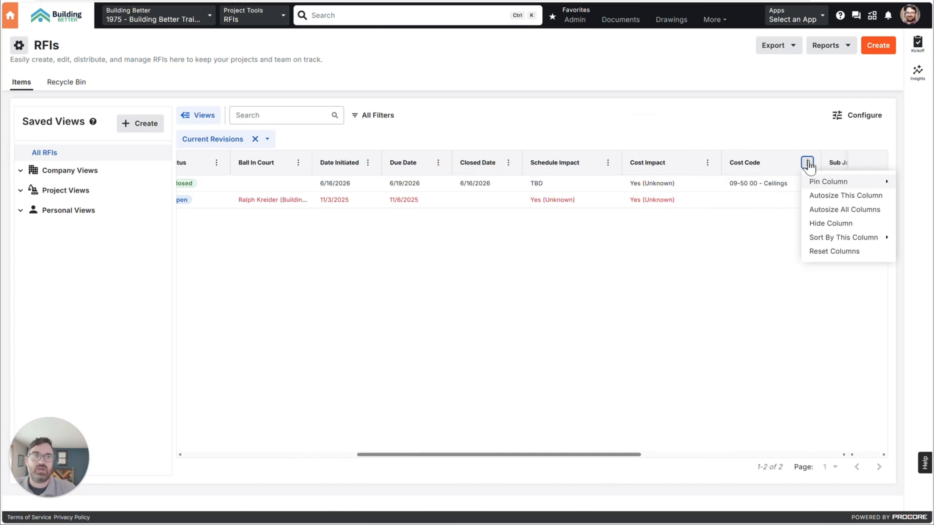
{"action": "left_click", "coordinate": [825, 225]}
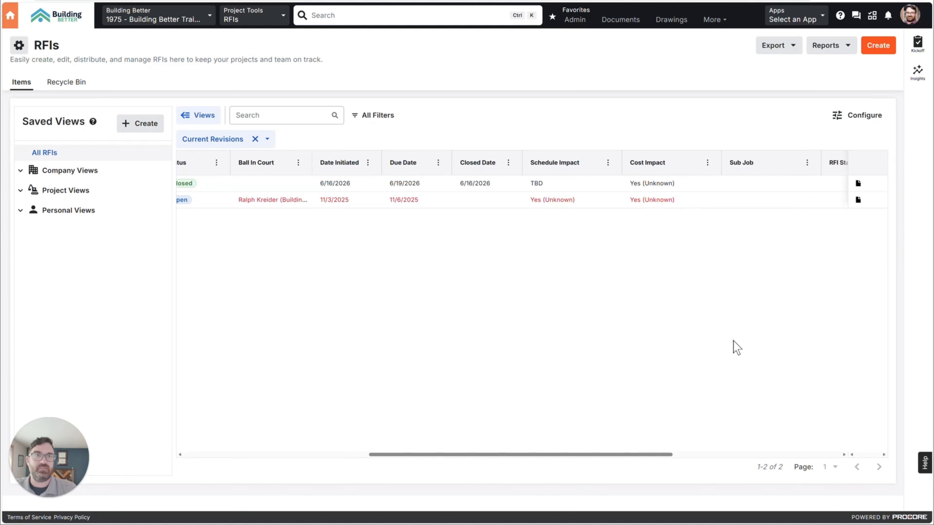
{"action": "left_click", "coordinate": [807, 162]}
{"action": "left_click", "coordinate": [821, 223]}
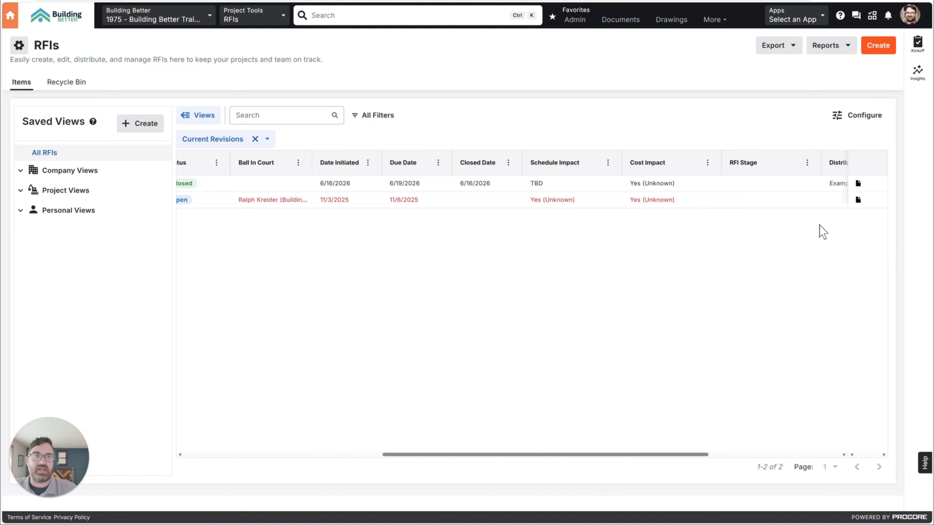
{"action": "left_click", "coordinate": [807, 162]}
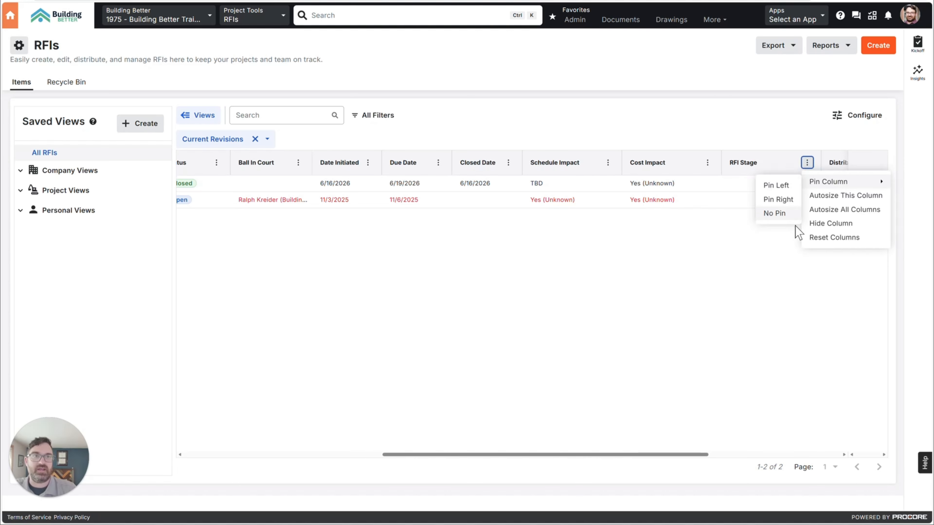
{"action": "left_click", "coordinate": [814, 224]}
{"action": "left_click", "coordinate": [807, 163]}
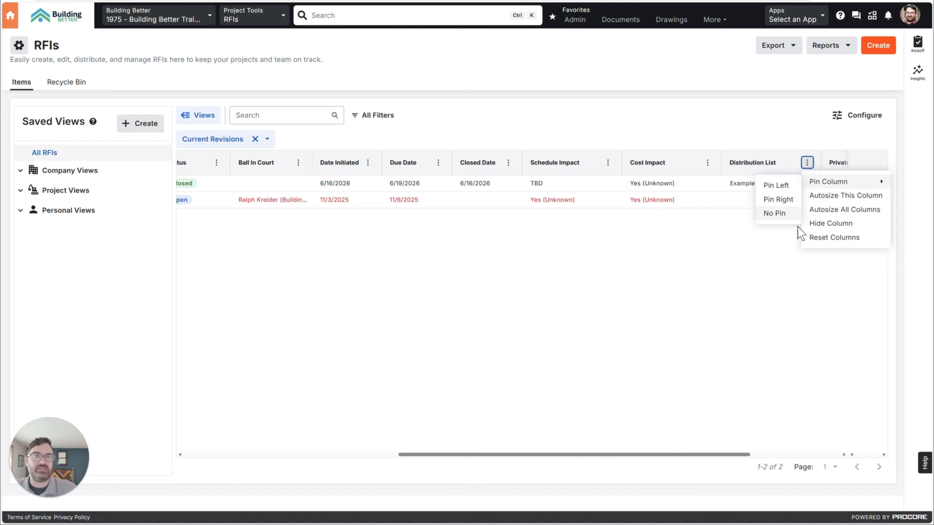
{"action": "left_click", "coordinate": [819, 225]}
Narrow the Private column and hide the Created By column in the RFIs list.
{"action": "left_click_drag", "start_coordinate": [821, 163], "coordinate": [780, 167]}
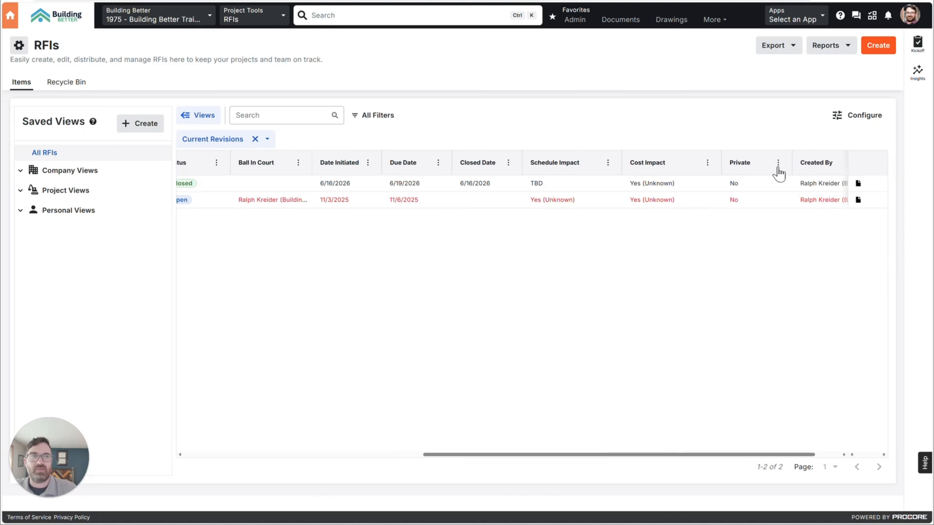
{"action": "left_click_drag", "start_coordinate": [803, 456], "coordinate": [829, 455]}
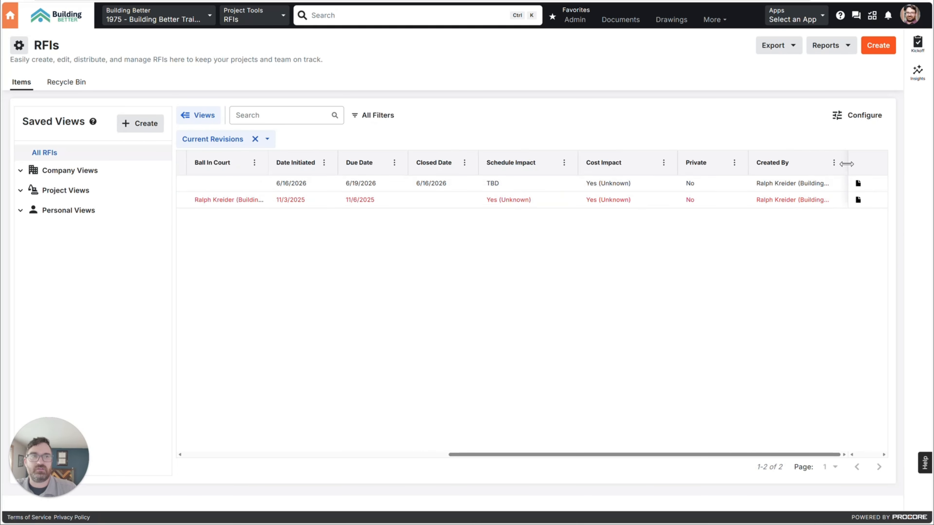
{"action": "left_click", "coordinate": [834, 162]}
{"action": "left_click", "coordinate": [853, 223]}
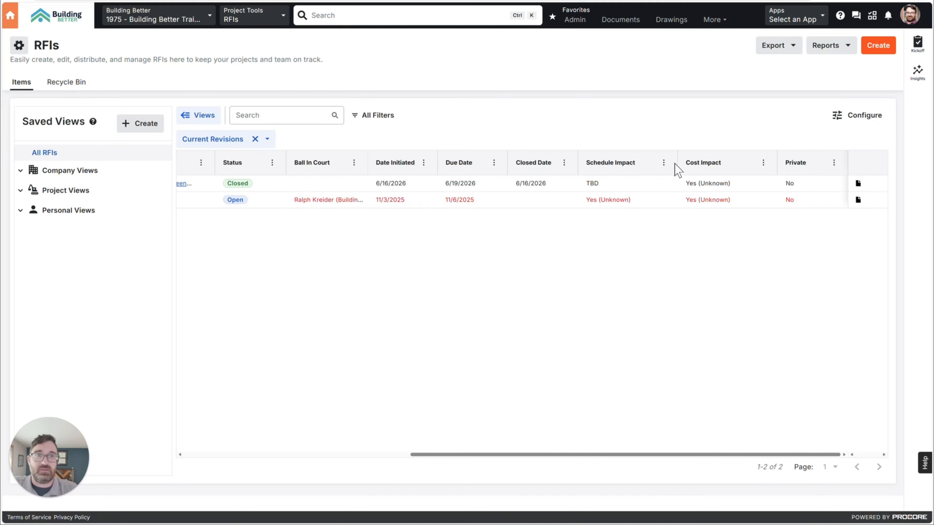
Narrow the Schedule Impact and Cost Impact columns and slightly narrow the Revision column.
{"action": "left_click_drag", "start_coordinate": [676, 163], "coordinate": [660, 170]}
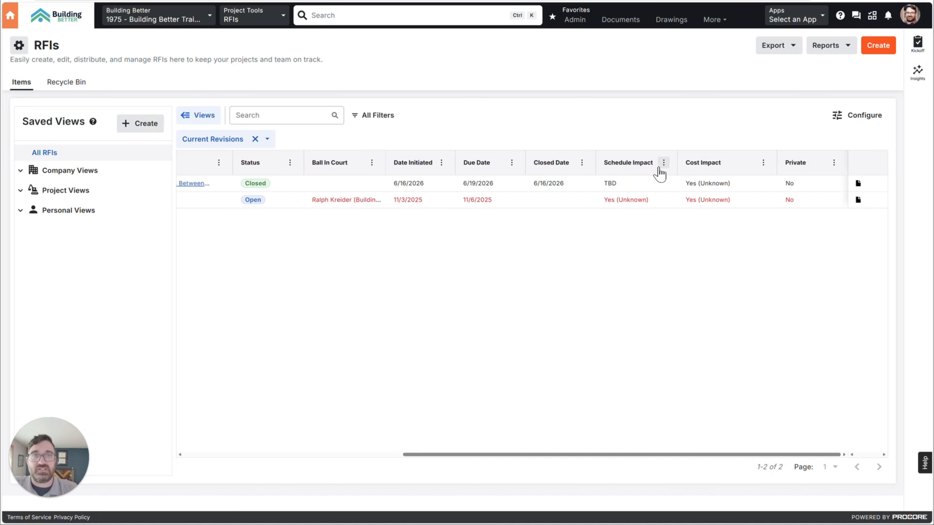
{"action": "left_click_drag", "start_coordinate": [776, 163], "coordinate": [693, 173]}
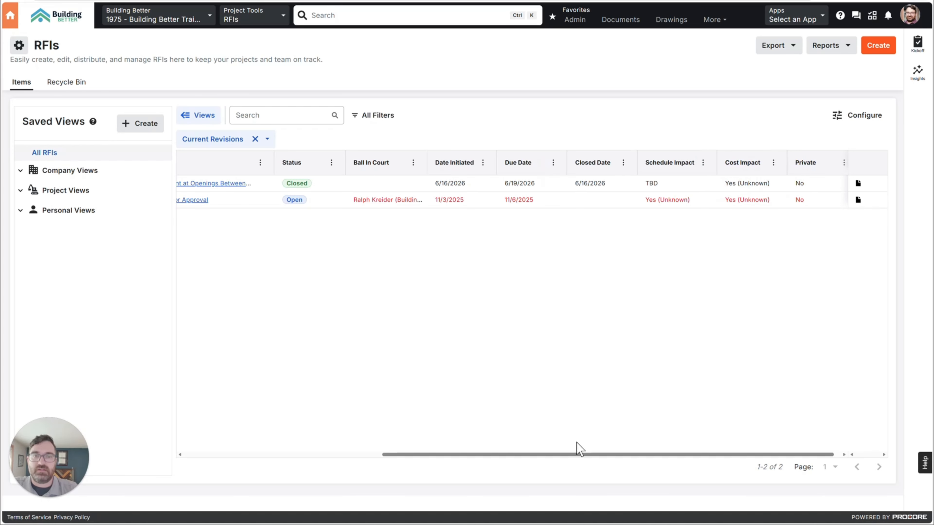
{"action": "left_click_drag", "start_coordinate": [577, 455], "coordinate": [313, 446]}
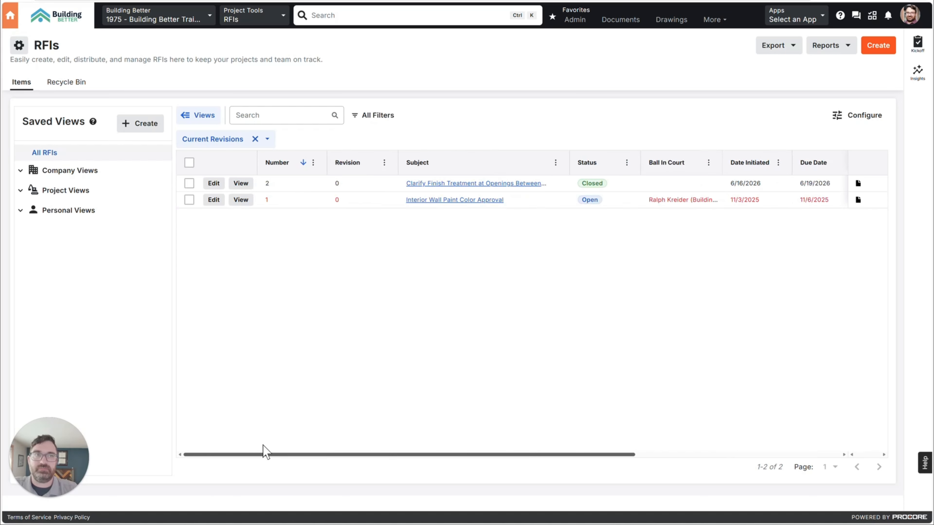
{"action": "mouse_move", "coordinate": [266, 452]}
{"action": "left_mouse_down"}
{"action": "mouse_move", "coordinate": [667, 451]}
{"action": "mouse_move", "coordinate": [272, 448]}
{"action": "left_mouse_up"}
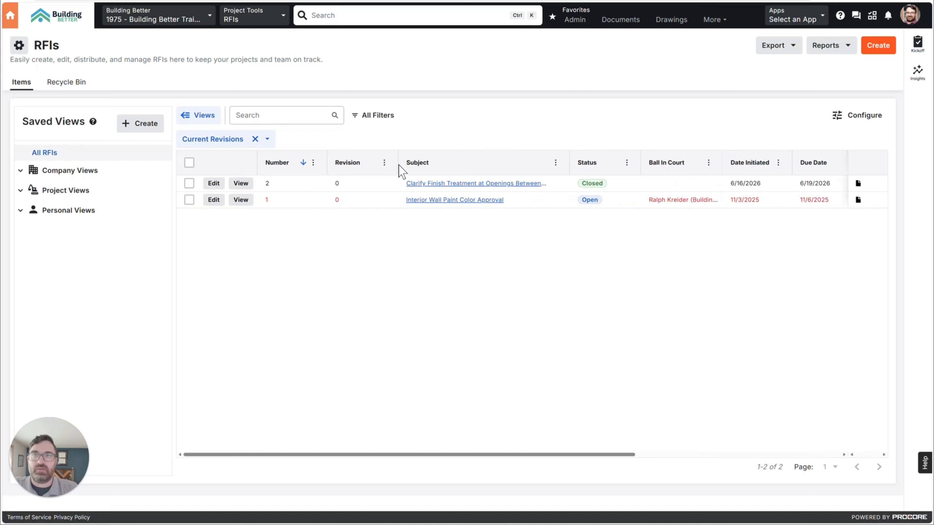
{"action": "left_click_drag", "start_coordinate": [396, 164], "coordinate": [282, 170]}
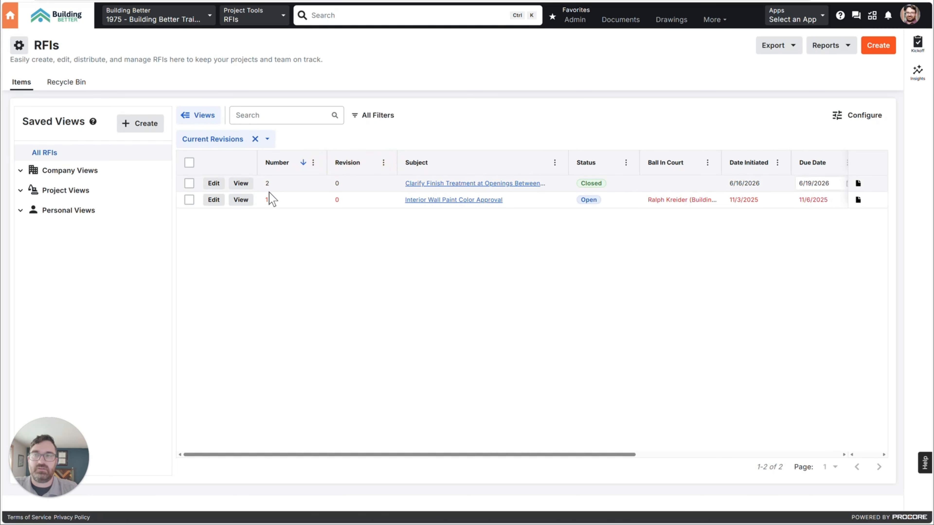
Save the current column layout as a Company View named "Simplified RFI List".
{"action": "left_click", "coordinate": [142, 127]}
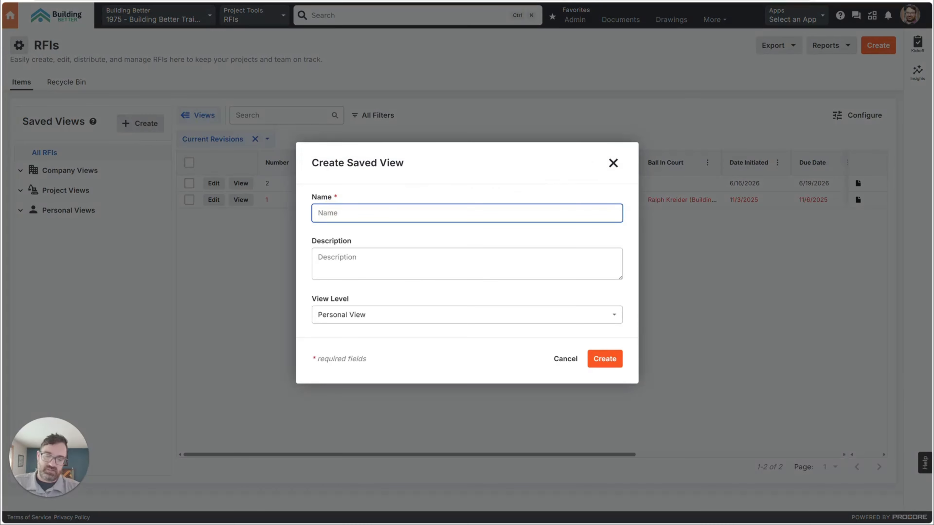
{"action": "type", "text": "Sim"}
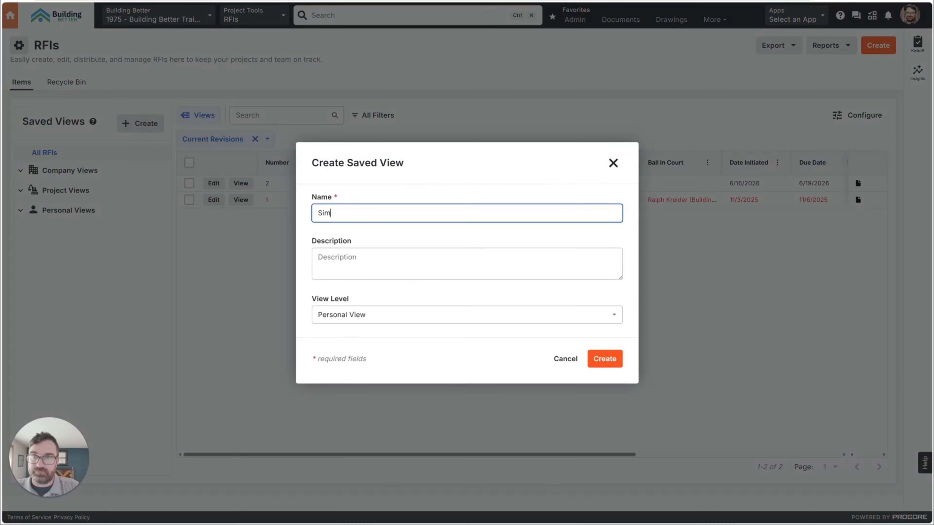
{"action": "type", "text": "plified RFI List"}
{"action": "left_click", "coordinate": [370, 254]}
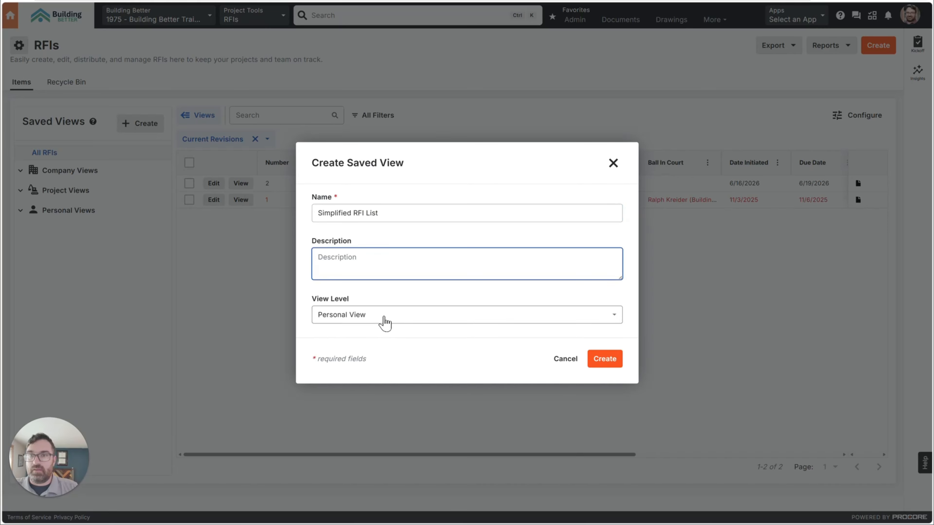
{"action": "left_click", "coordinate": [383, 317]}
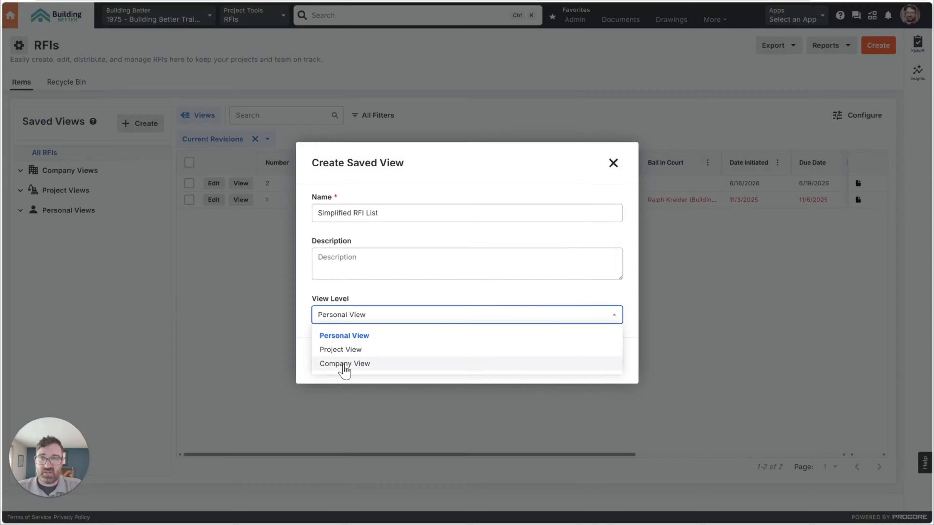
{"action": "left_click", "coordinate": [344, 364]}
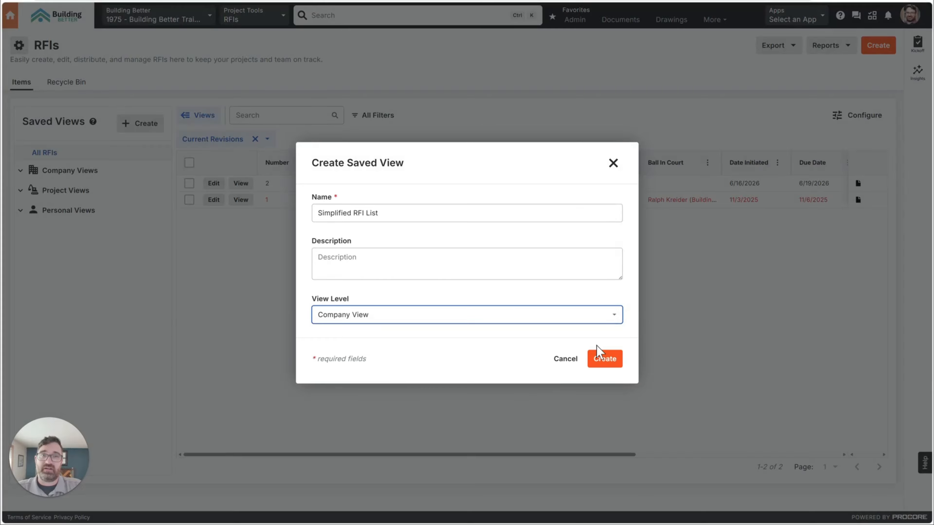
{"action": "left_click", "coordinate": [606, 360]}
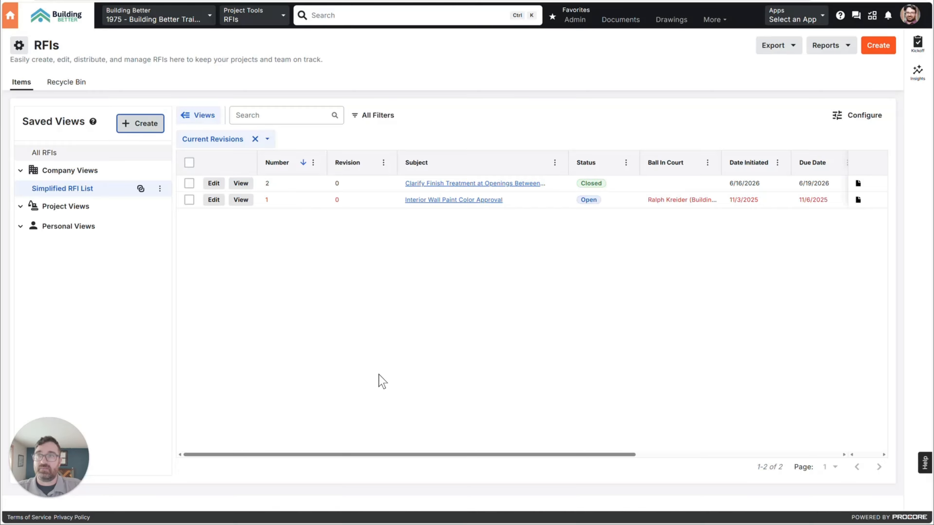
Show the Responsible Contractor, Received From, RFI Manager, Assignees and Location columns again through the table settings.
{"action": "left_click", "coordinate": [159, 189]}
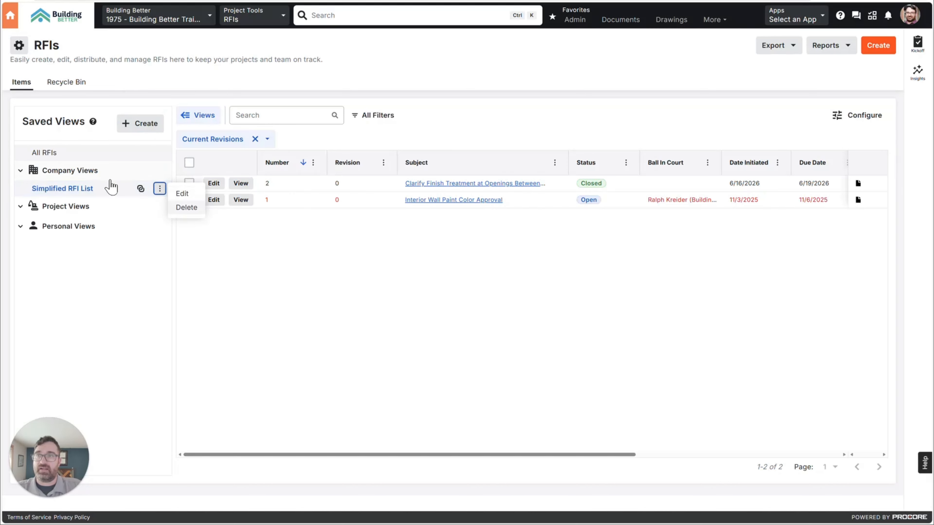
{"action": "left_click", "coordinate": [871, 117]}
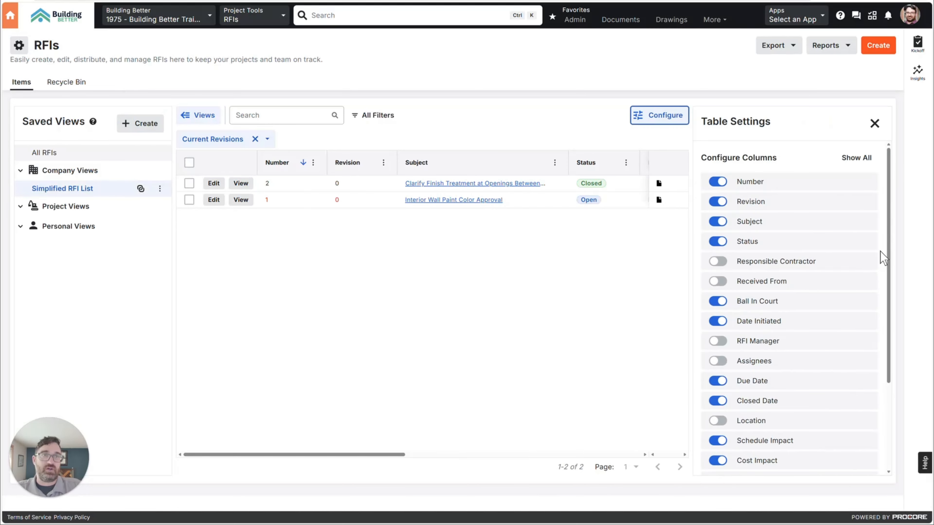
{"action": "left_click", "coordinate": [718, 261]}
{"action": "left_click", "coordinate": [718, 282]}
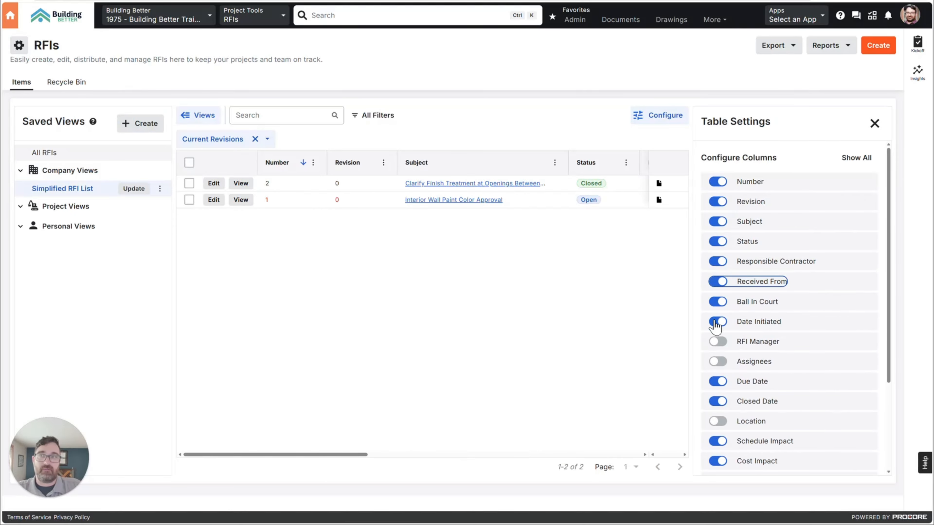
{"action": "left_click", "coordinate": [717, 342]}
{"action": "left_click", "coordinate": [718, 361]}
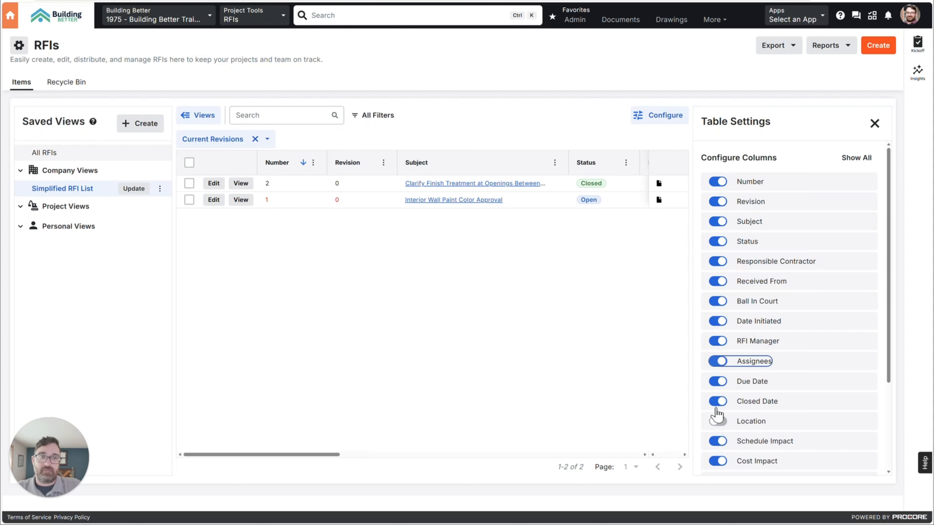
{"action": "left_click", "coordinate": [718, 421]}
Show the Cost Code, Sub Job, RFI Stage, Distribution List and Created By columns again.
{"action": "scroll", "coordinate": [717, 420], "scroll_direction": "down", "scroll_amount": 2}
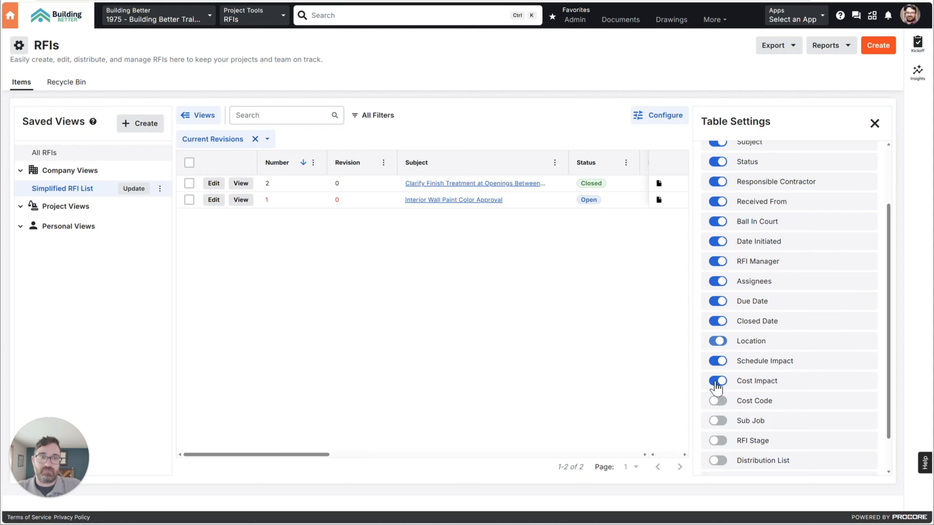
{"action": "left_click", "coordinate": [717, 401]}
{"action": "left_click", "coordinate": [718, 421]}
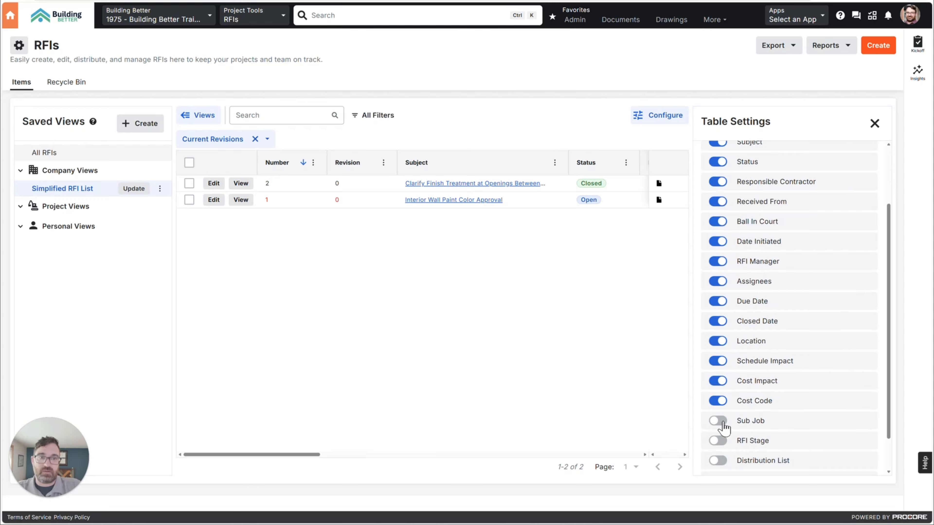
{"action": "left_click", "coordinate": [718, 441]}
{"action": "left_click", "coordinate": [717, 461]}
{"action": "scroll", "coordinate": [718, 461], "scroll_direction": "down", "scroll_amount": 1}
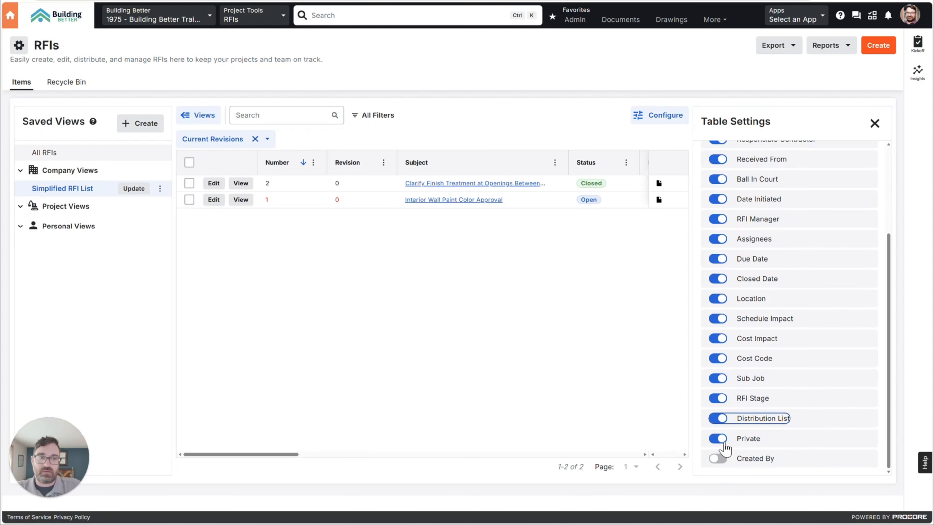
{"action": "left_click", "coordinate": [717, 439]}
{"action": "left_click", "coordinate": [718, 459]}
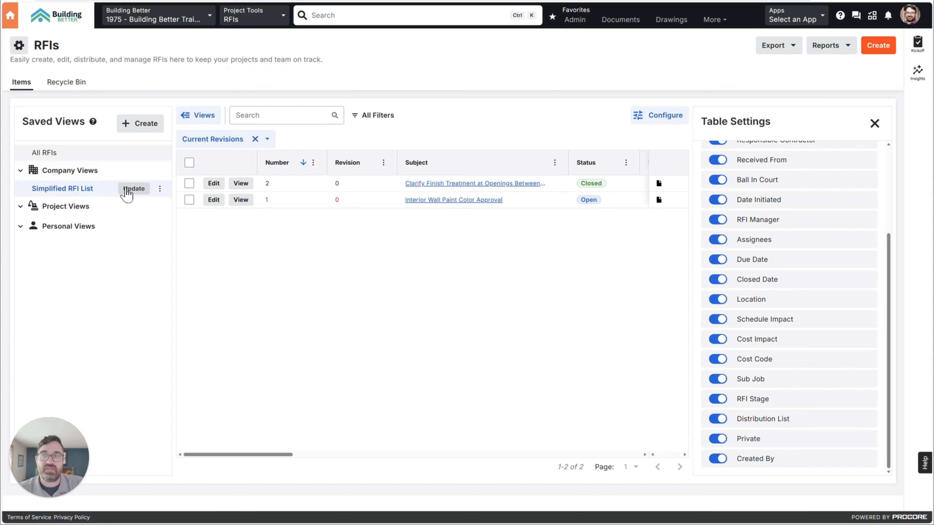
Save the full column layout as a Company View named "Complete RFI List".
{"action": "left_click", "coordinate": [138, 125]}
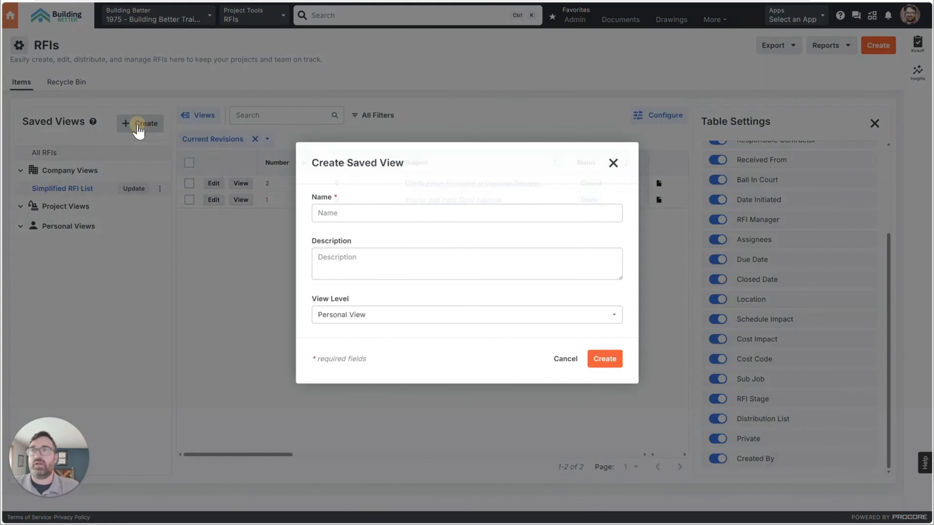
{"action": "left_click", "coordinate": [313, 214]}
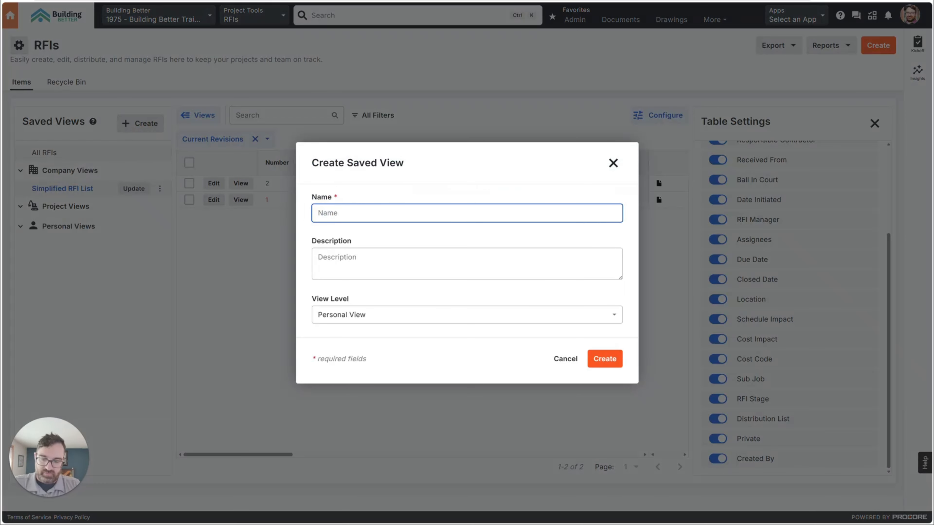
{"action": "type", "text": "Complete View"}
{"action": "double_click", "coordinate": [360, 213]}
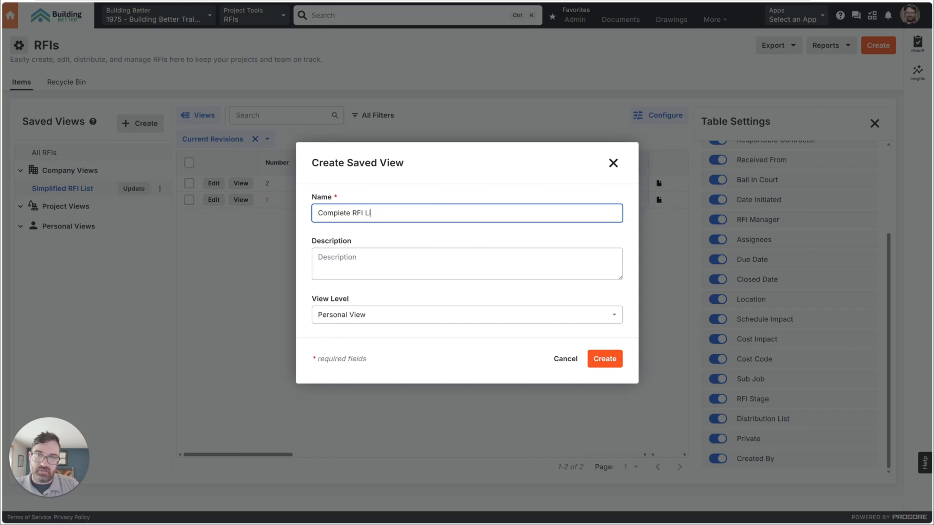
{"action": "type", "text": "RFI List"}
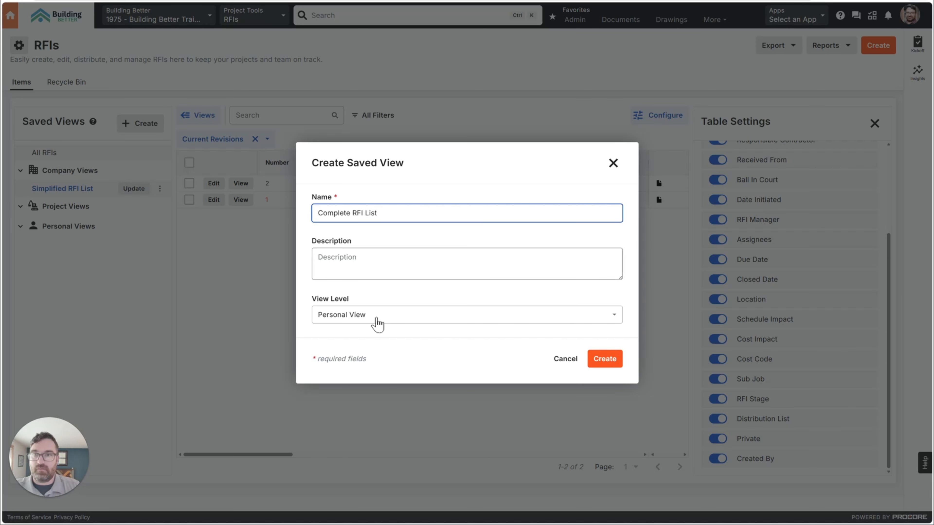
{"action": "left_click", "coordinate": [395, 316]}
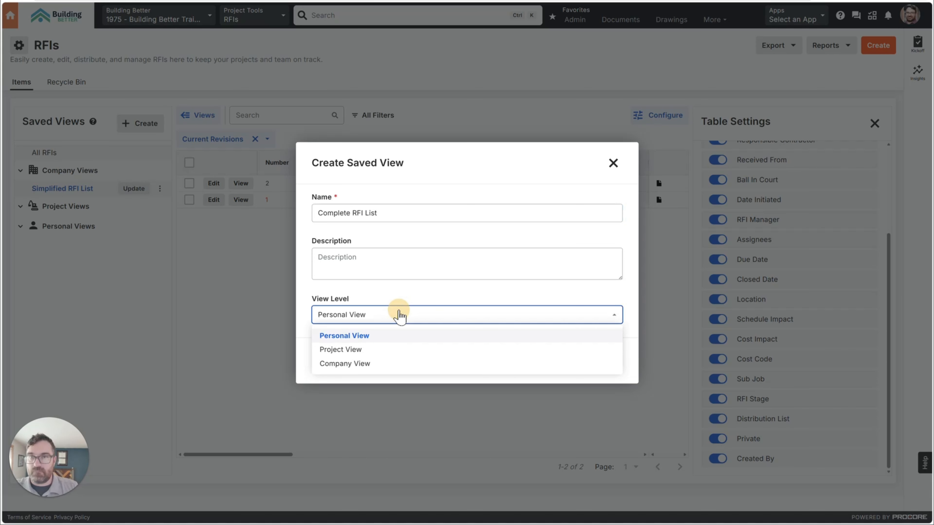
{"action": "left_click", "coordinate": [367, 364]}
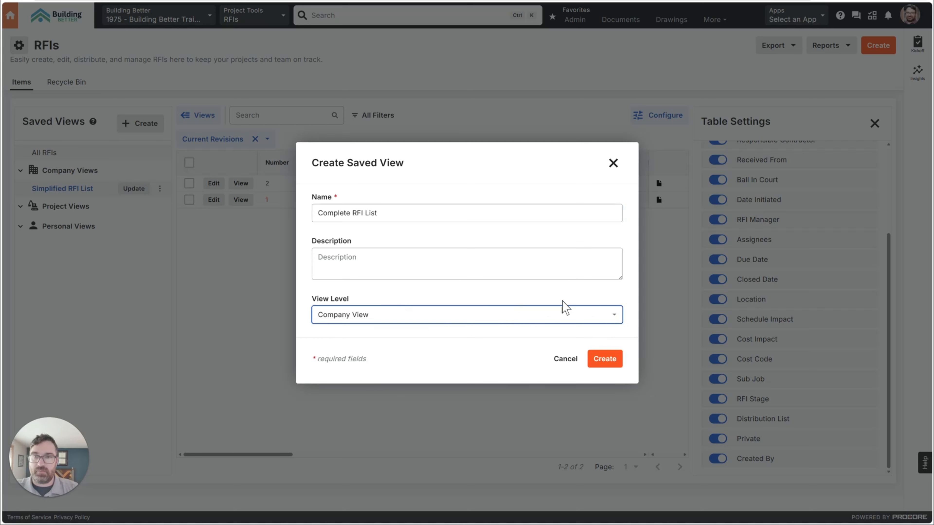
{"action": "left_click", "coordinate": [608, 359]}
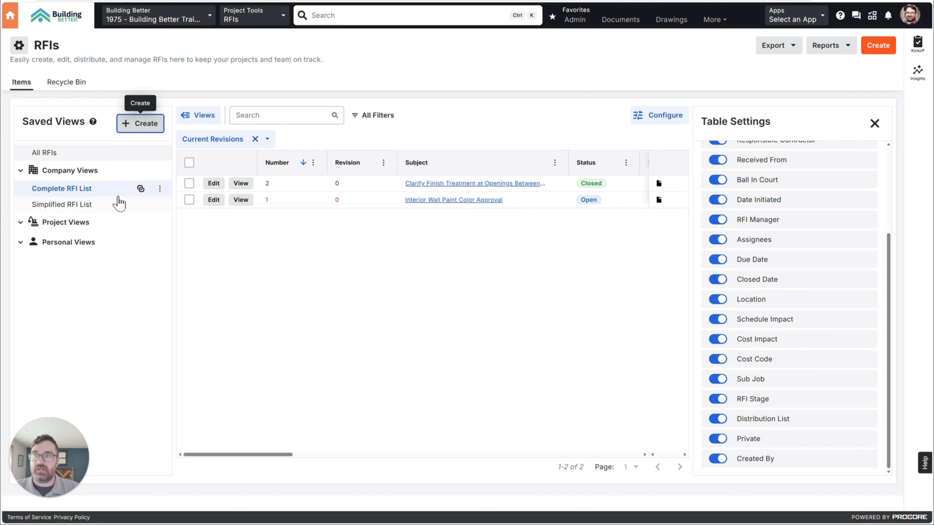
Close the table settings and compare the columns of the Complete RFI List and Simplified RFI List views.
{"action": "left_click", "coordinate": [111, 185]}
{"action": "left_click", "coordinate": [110, 201]}
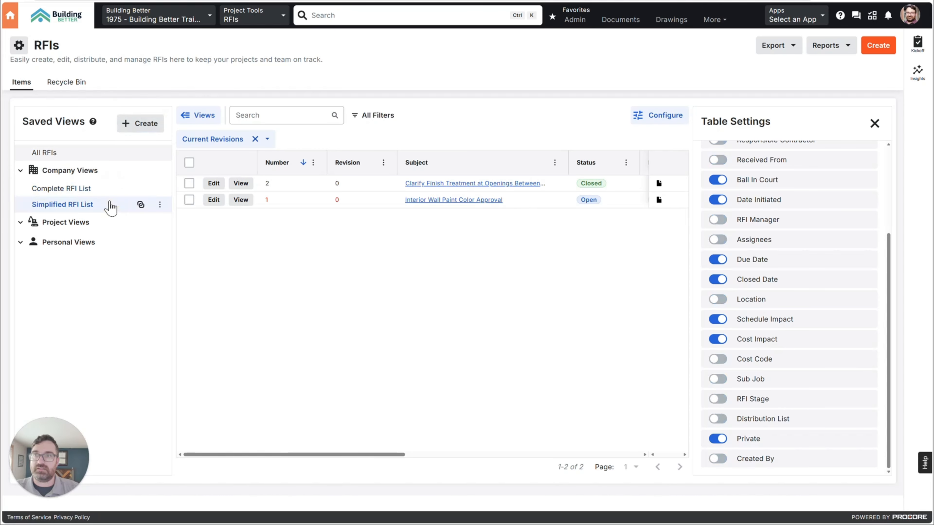
{"action": "left_click", "coordinate": [110, 188]}
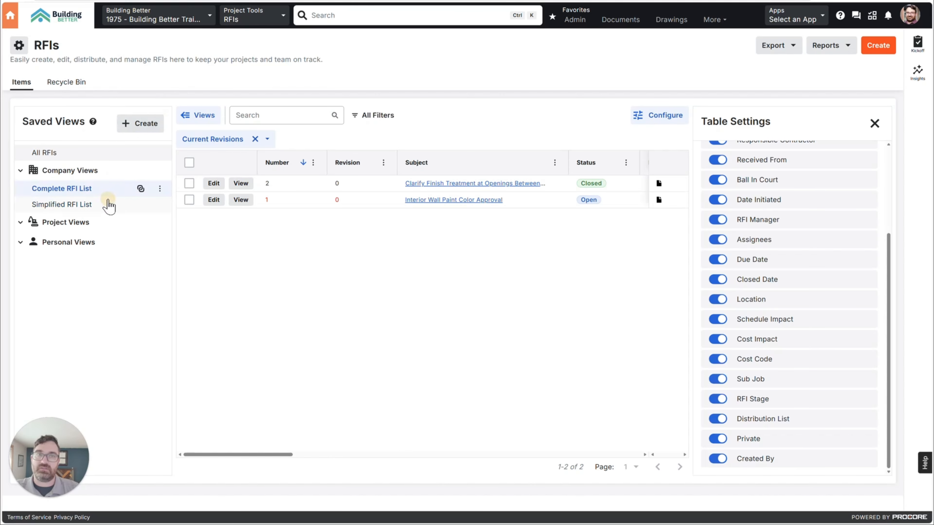
{"action": "left_click", "coordinate": [110, 203]}
{"action": "left_click", "coordinate": [874, 124]}
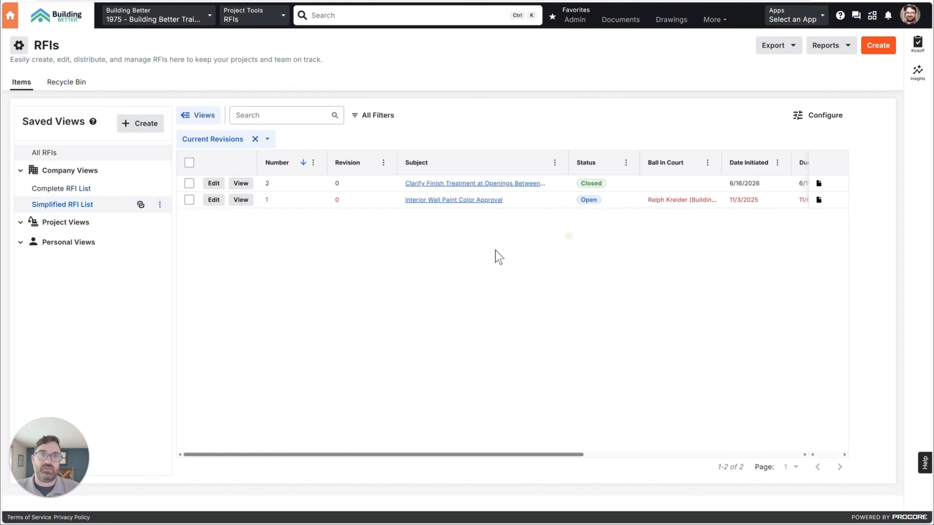
{"action": "left_click", "coordinate": [61, 188]}
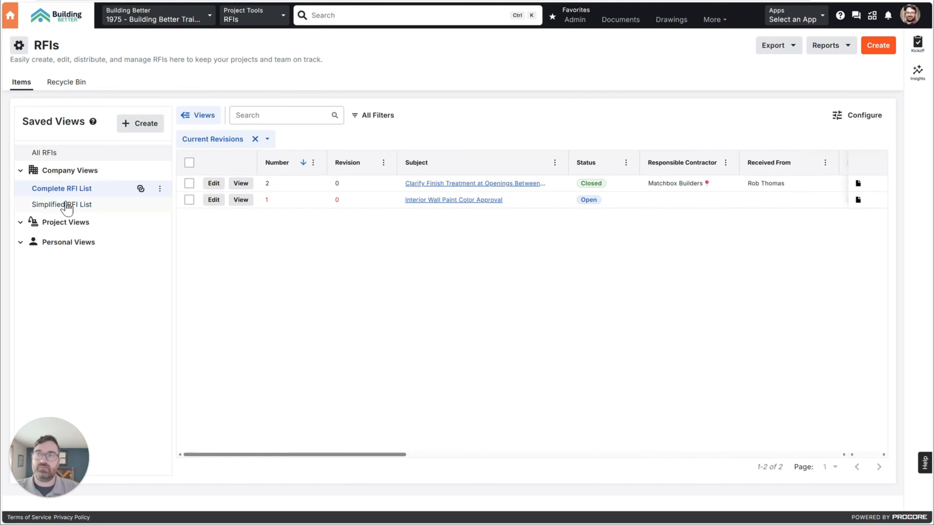
{"action": "left_click", "coordinate": [66, 204]}
{"action": "left_click", "coordinate": [70, 188]}
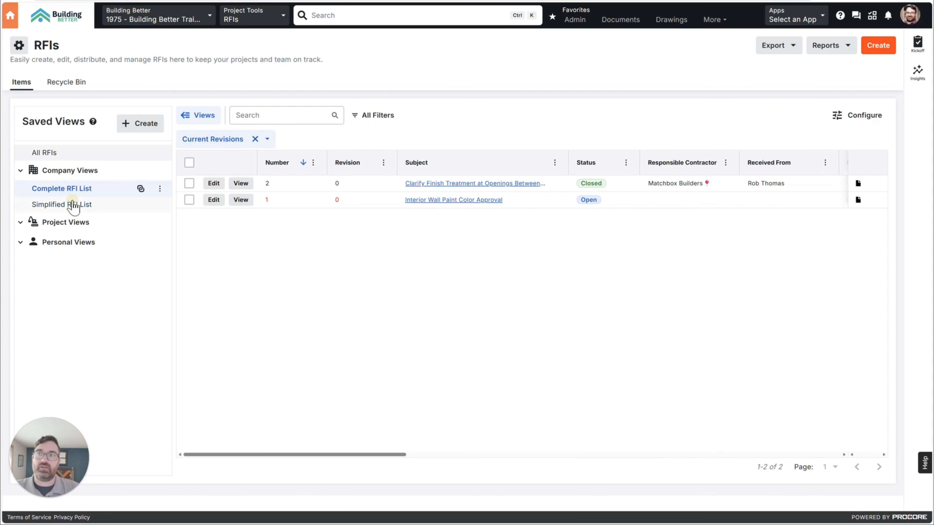
{"action": "left_click", "coordinate": [74, 205]}
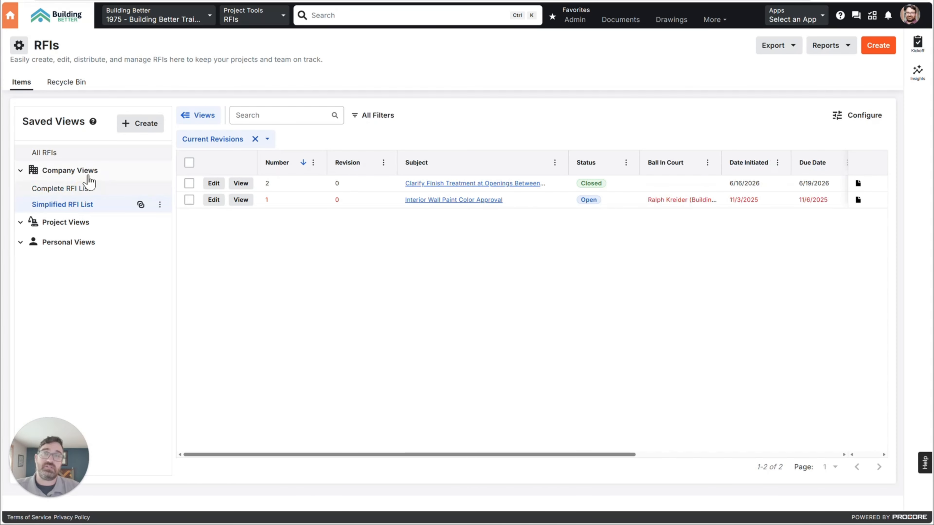
Copy the share link of the Simplified RFI List view and look over its full set of columns.
{"action": "left_click", "coordinate": [140, 205]}
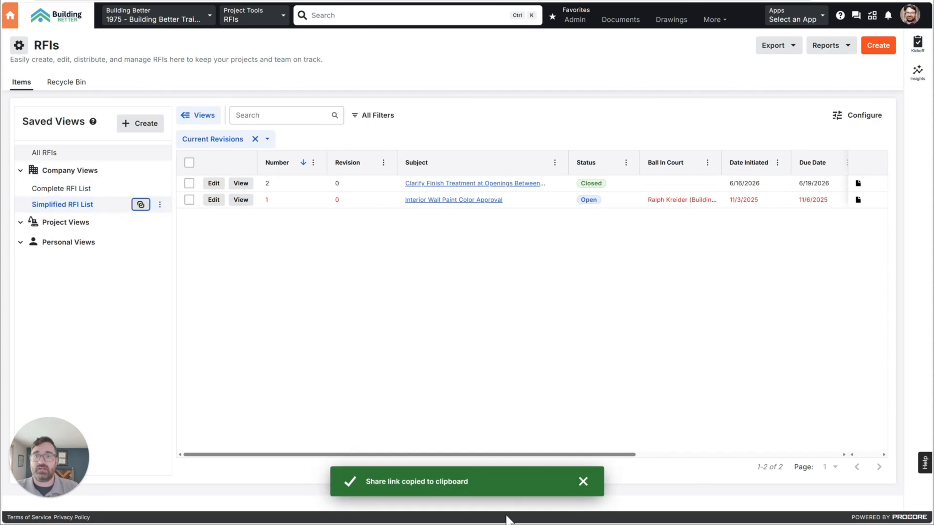
{"action": "left_click", "coordinate": [586, 487]}
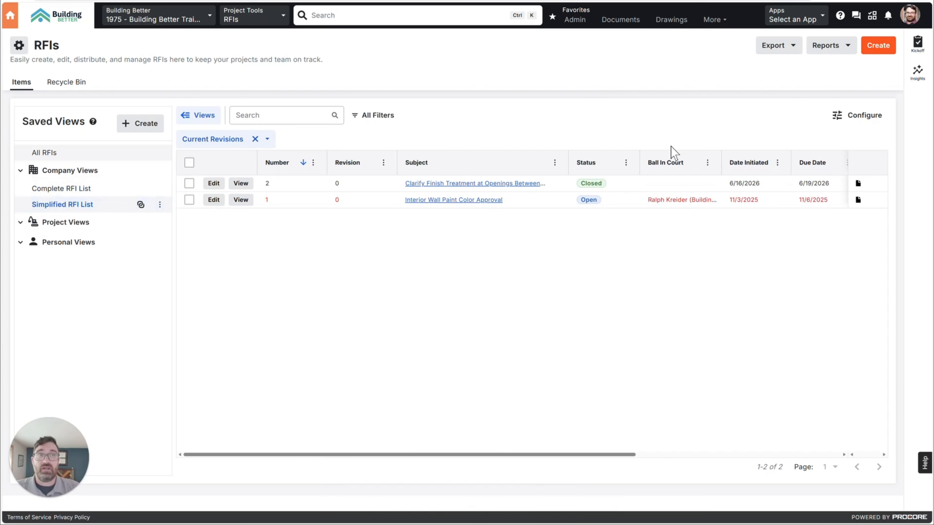
{"action": "left_click", "coordinate": [842, 48]}
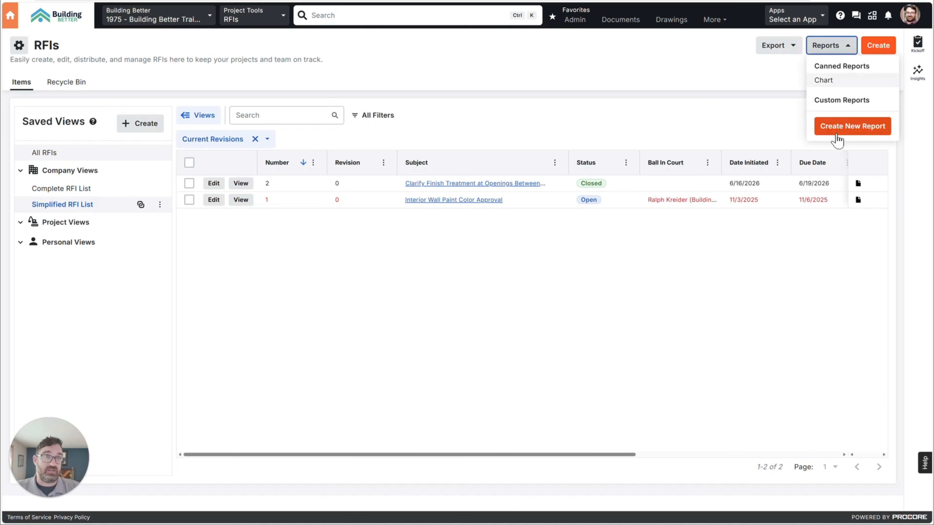
{"action": "left_click_drag", "start_coordinate": [473, 456], "coordinate": [809, 440]}
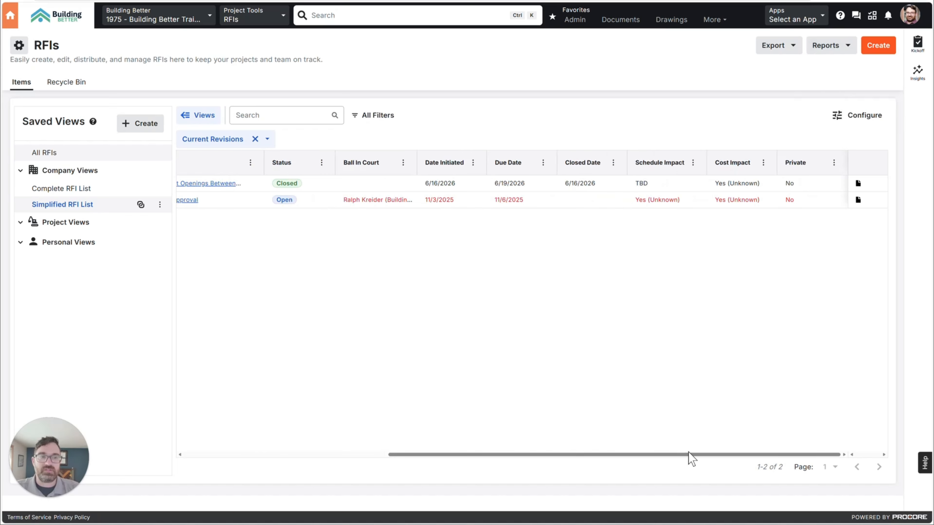
{"action": "left_click_drag", "start_coordinate": [690, 458], "coordinate": [337, 440]}
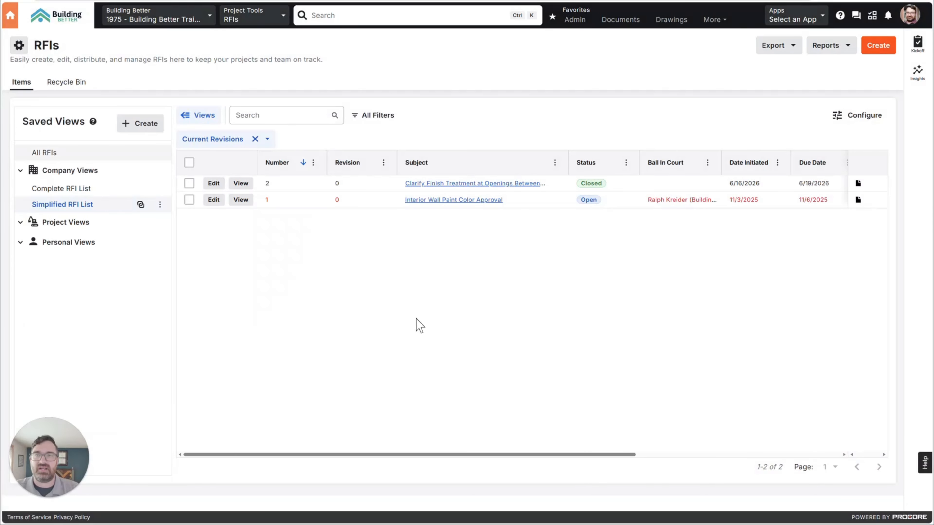
Filter the Simplified RFI List by the statuses Open and Draft.
{"action": "left_click", "coordinate": [375, 116]}
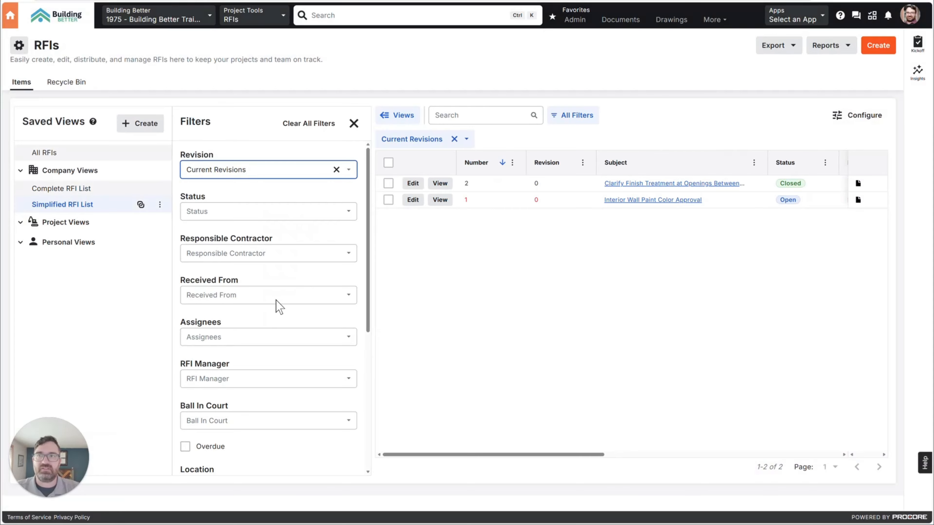
{"action": "left_click", "coordinate": [248, 213]}
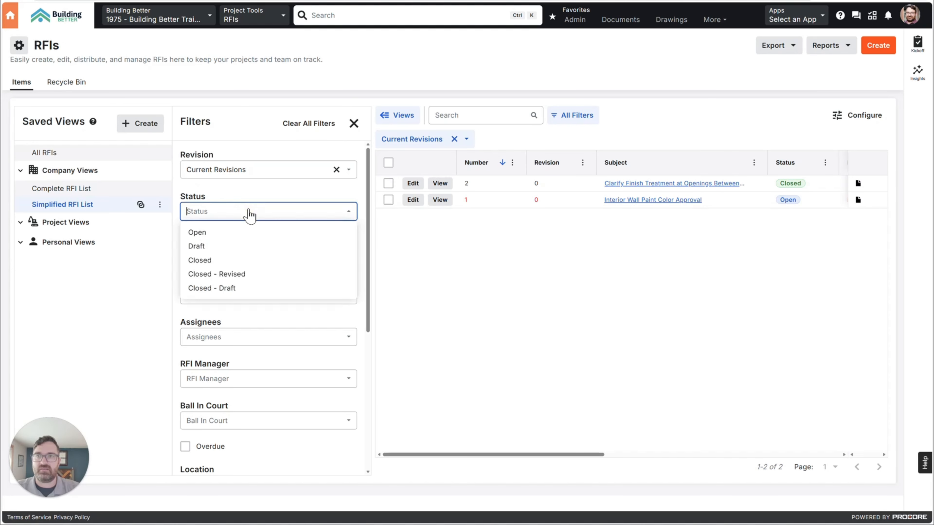
{"action": "left_click", "coordinate": [239, 233]}
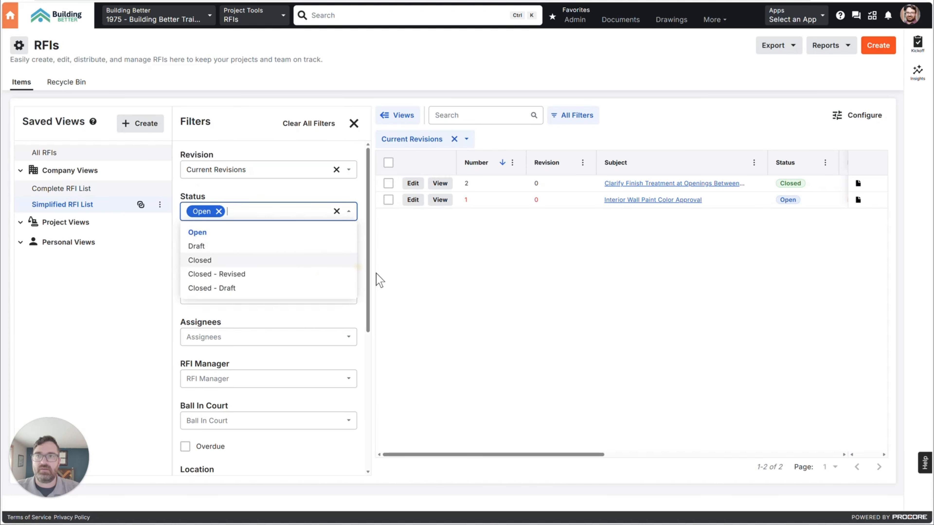
{"action": "left_click", "coordinate": [246, 247]}
{"action": "left_click", "coordinate": [388, 290]}
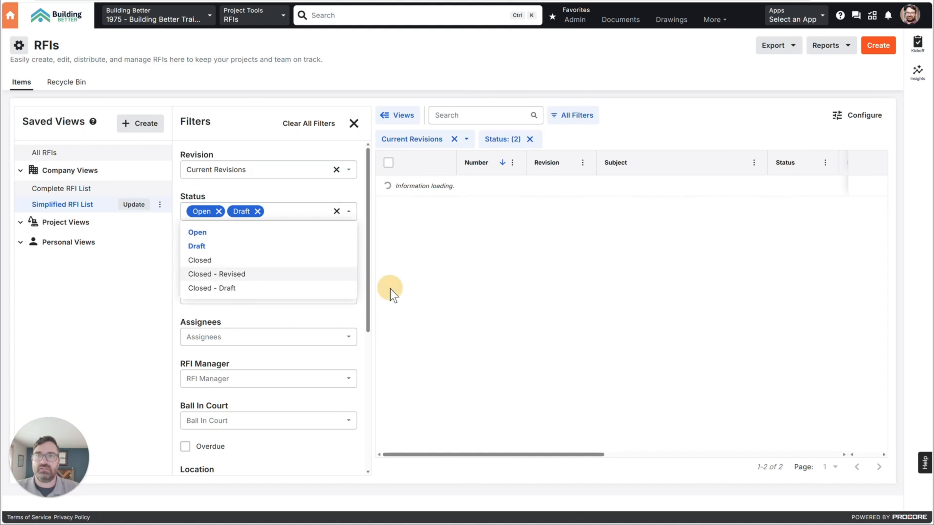
{"action": "left_click", "coordinate": [354, 124]}
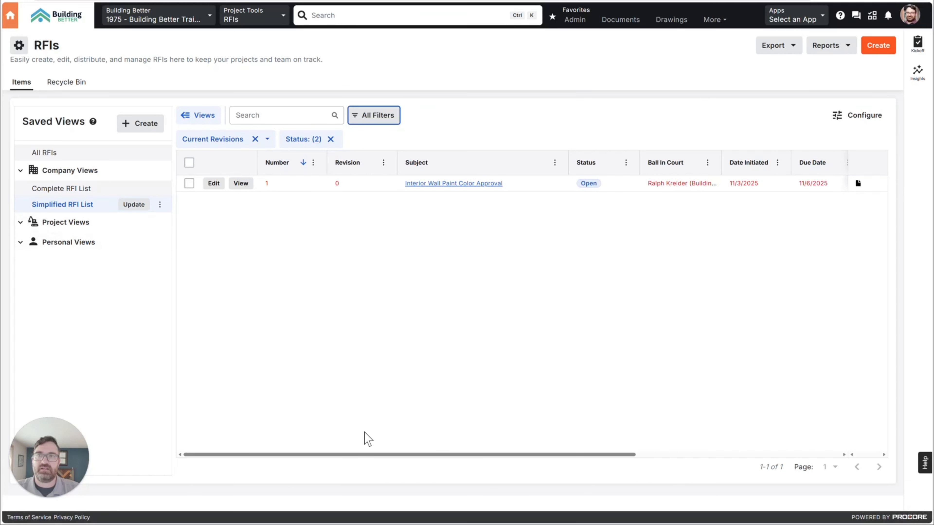
Review the other available RFI filters, such as Overdue, Location and Cost Code, without applying any.
{"action": "left_click_drag", "start_coordinate": [368, 455], "coordinate": [488, 455]}
{"action": "left_click", "coordinate": [365, 114]}
{"action": "scroll", "coordinate": [240, 281], "scroll_direction": "down", "scroll_amount": 5}
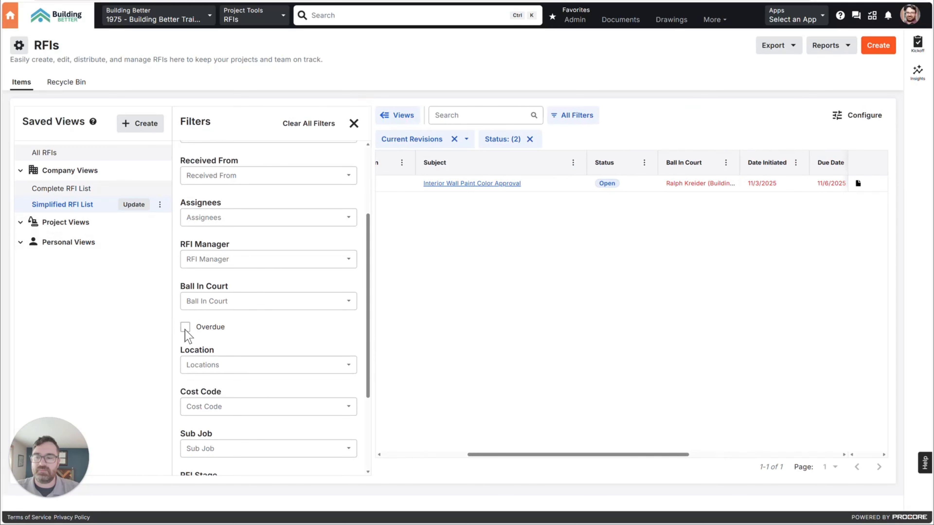
{"action": "scroll", "coordinate": [187, 352], "scroll_direction": "down", "scroll_amount": 3}
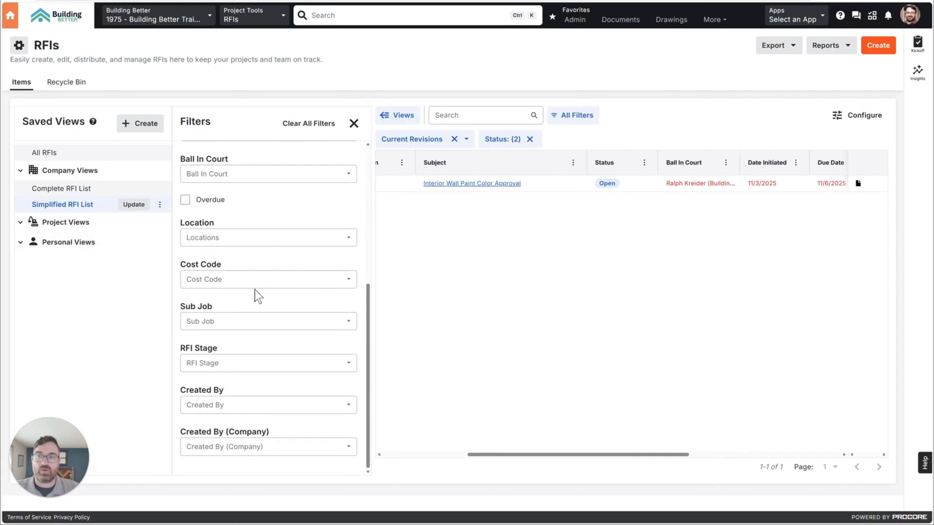
{"action": "left_click", "coordinate": [353, 123]}
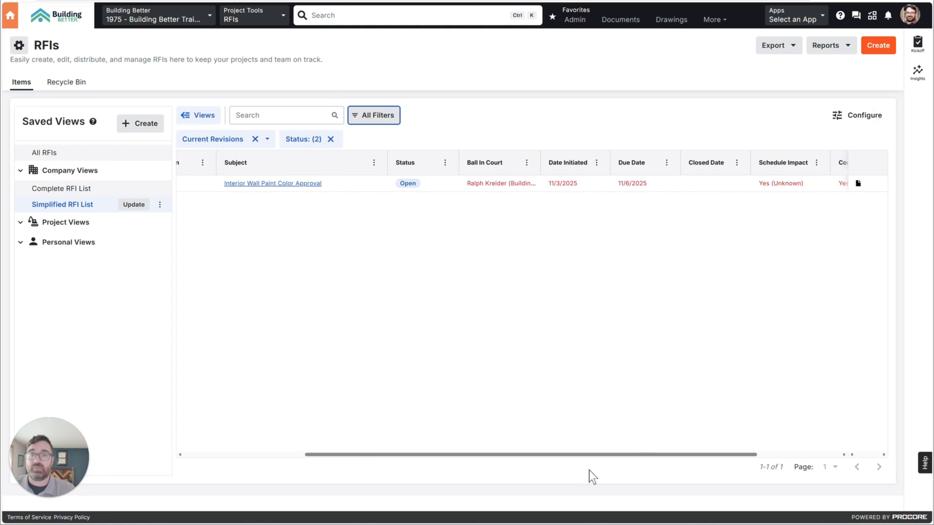
{"action": "left_click_drag", "start_coordinate": [611, 456], "coordinate": [423, 443]}
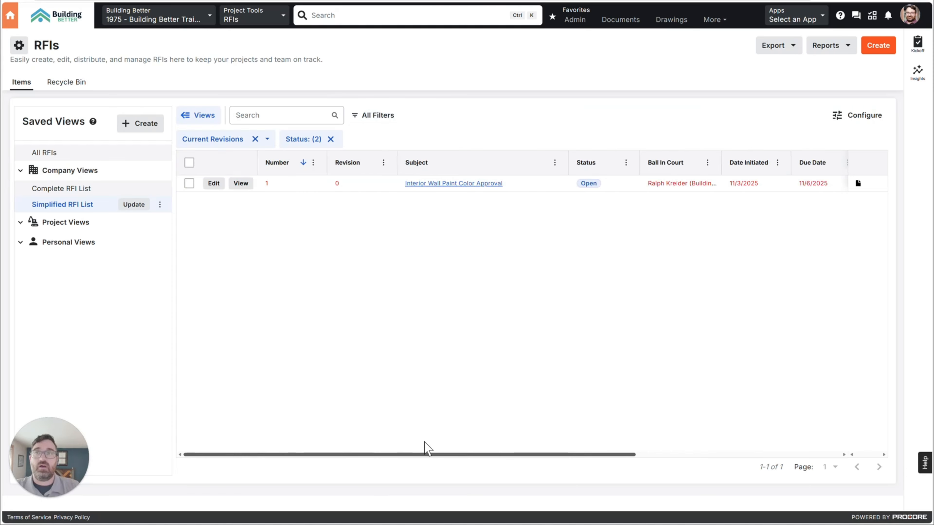
Save the filtered list as a Company View named "Open RFIs".
{"action": "left_click", "coordinate": [140, 125]}
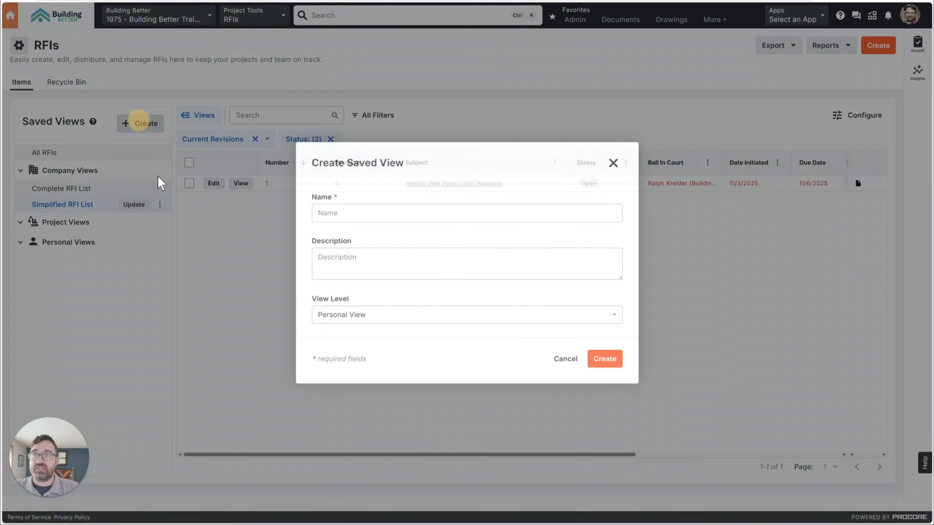
{"action": "left_click", "coordinate": [372, 213]}
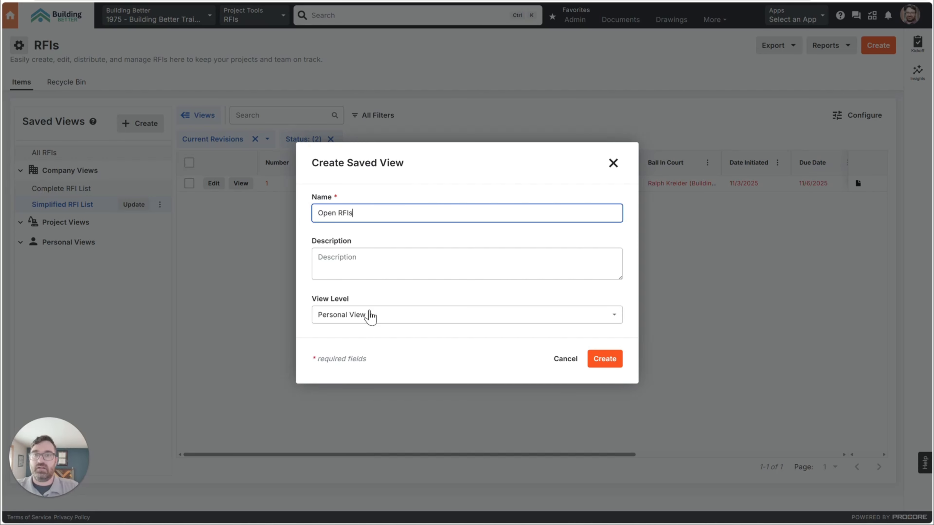
{"action": "type", "text": "Open RFIs"}
{"action": "left_click", "coordinate": [370, 316]}
{"action": "left_click", "coordinate": [369, 366]}
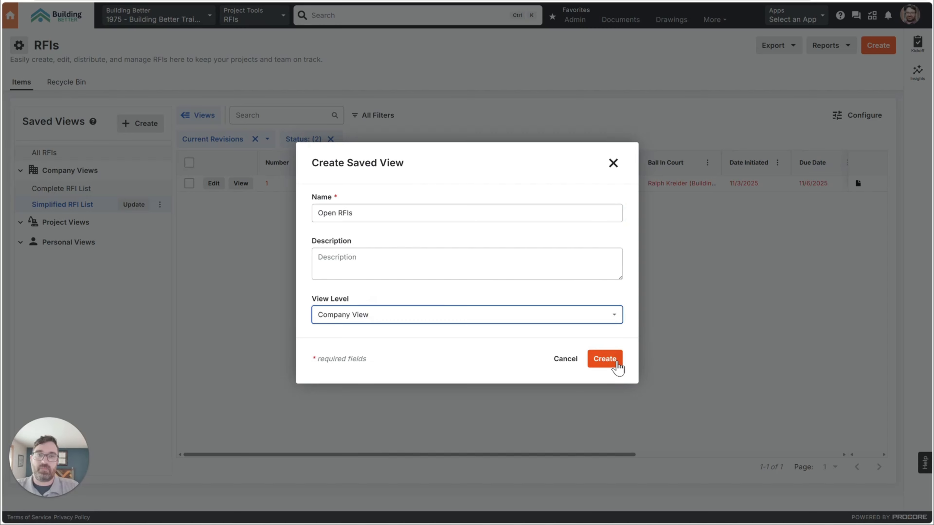
{"action": "left_click", "coordinate": [616, 363]}
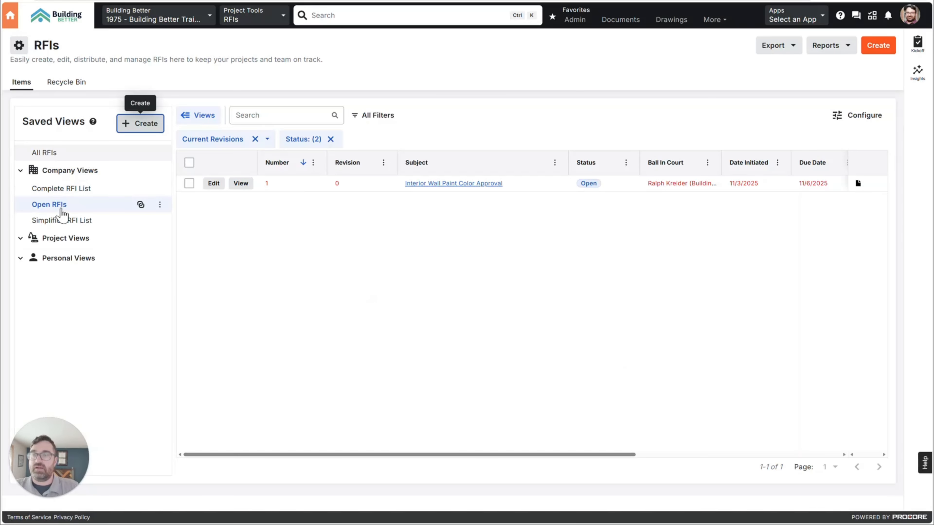
Compare the Open RFIs and Complete RFI List saved views, finishing on Complete RFI List with the saved views showing.
{"action": "left_click", "coordinate": [49, 204]}
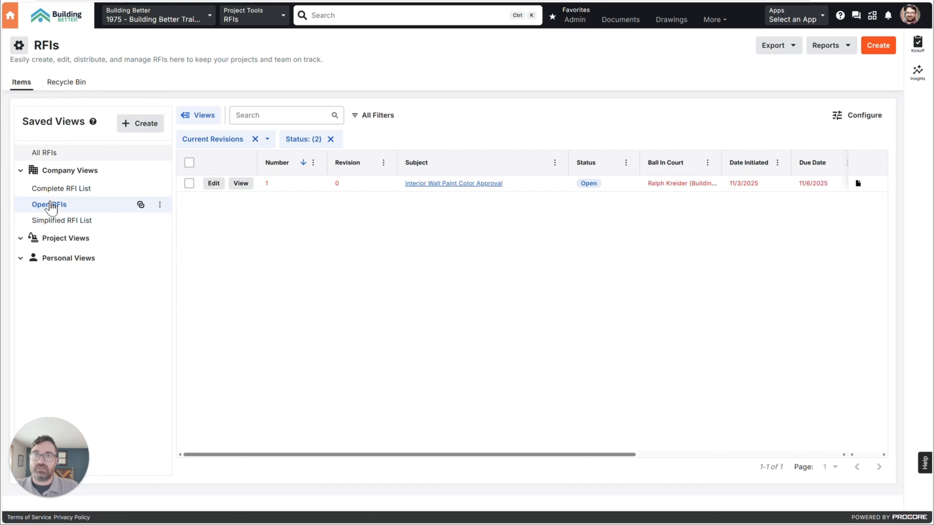
{"action": "left_click", "coordinate": [55, 189]}
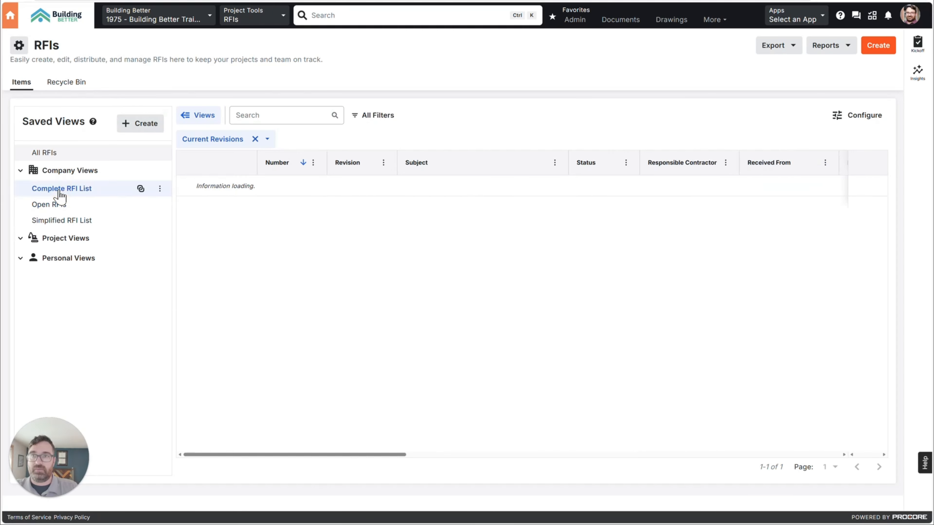
{"action": "left_click", "coordinate": [53, 209]}
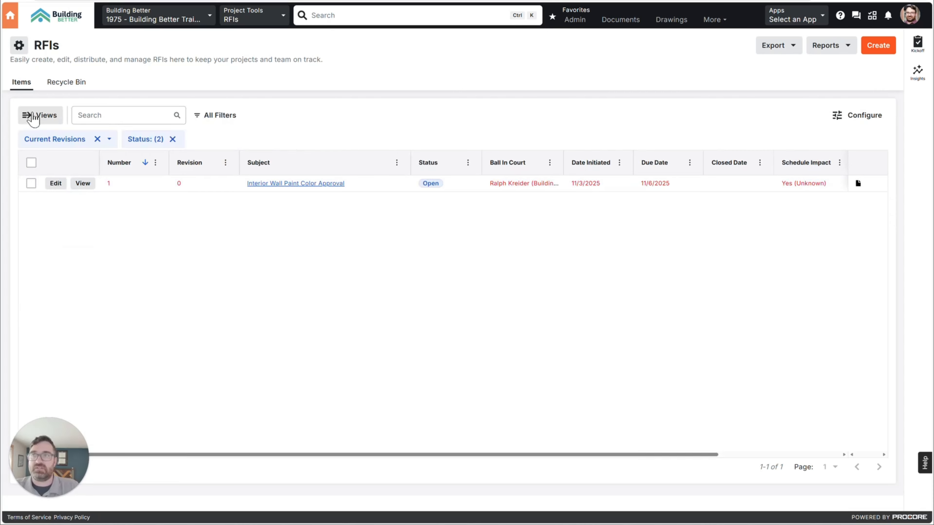
{"action": "left_click", "coordinate": [34, 117]}
{"action": "left_click", "coordinate": [56, 189]}
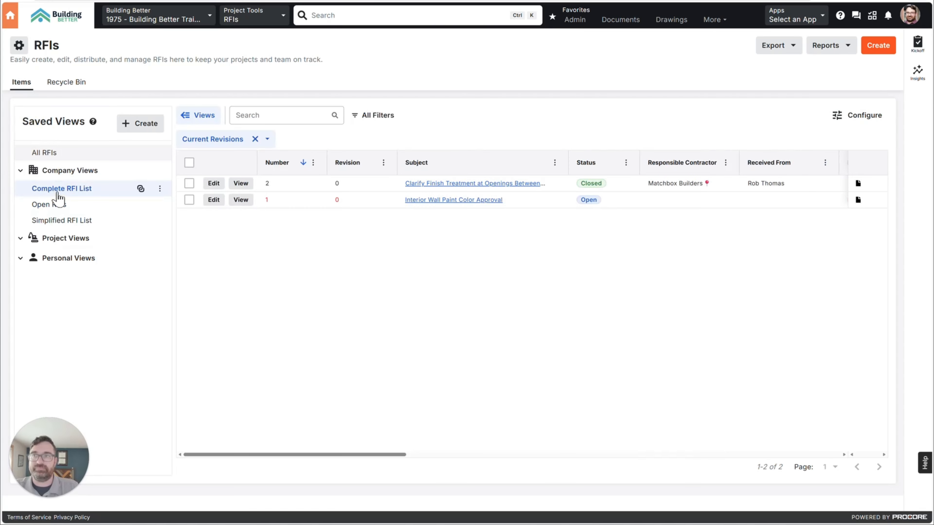
Look through the Open RFIs and Simplified RFI List company views, finishing on Complete RFI List.
{"action": "left_click", "coordinate": [56, 205]}
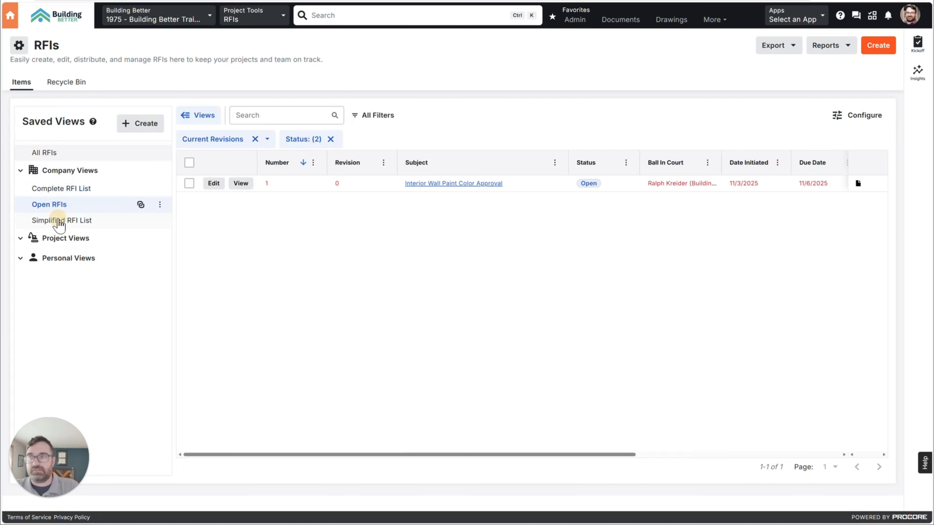
{"action": "left_click", "coordinate": [59, 223]}
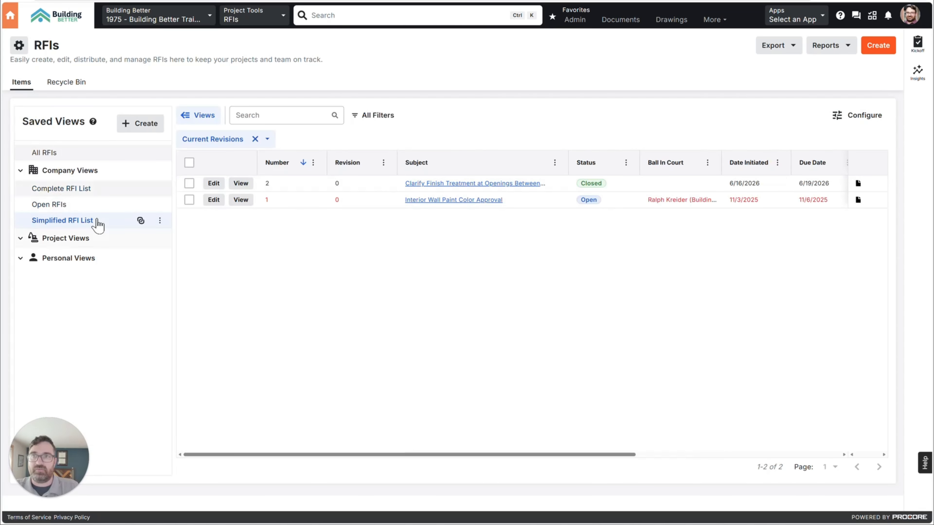
{"action": "left_click", "coordinate": [72, 195]}
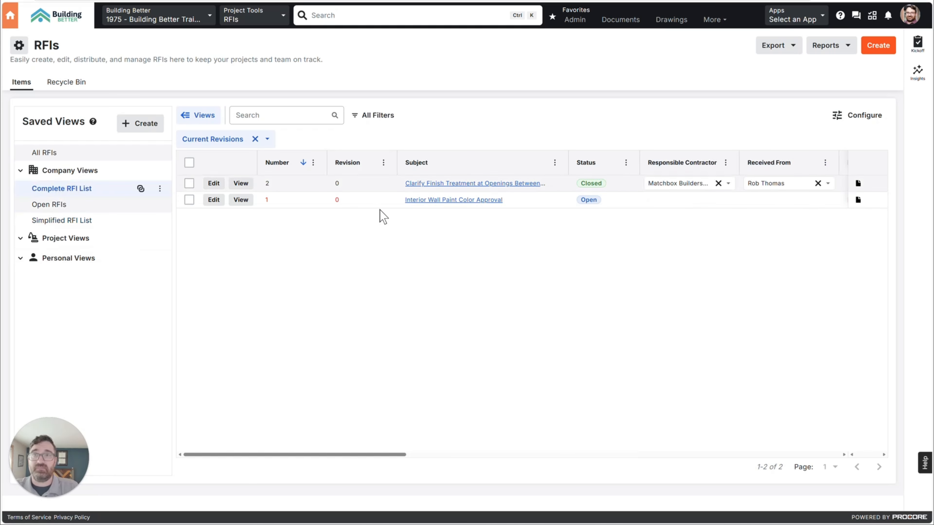
Filter the Complete RFI List by Ball In Court to the current account holder and close the filters.
{"action": "left_click", "coordinate": [362, 117]}
{"action": "scroll", "coordinate": [274, 283], "scroll_direction": "down", "scroll_amount": 3}
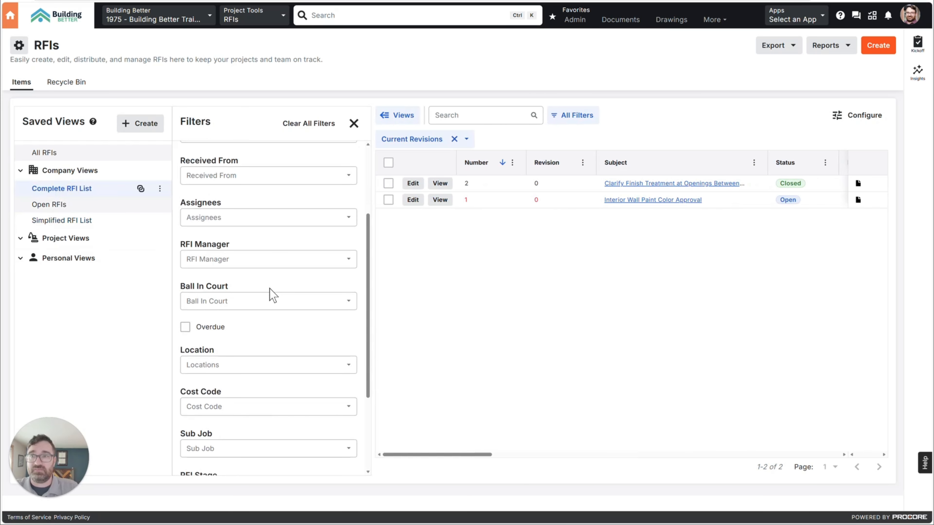
{"action": "left_click", "coordinate": [265, 308]}
{"action": "left_click", "coordinate": [256, 322]}
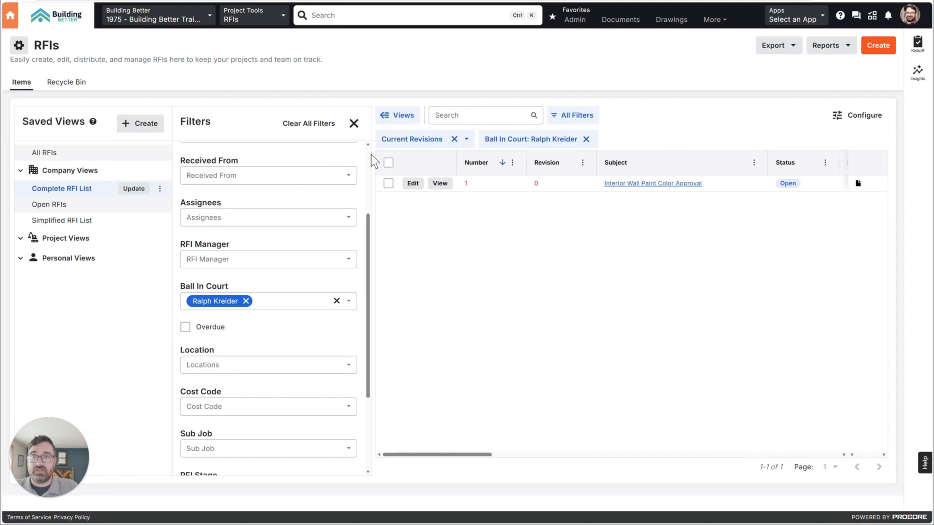
{"action": "left_click", "coordinate": [354, 123]}
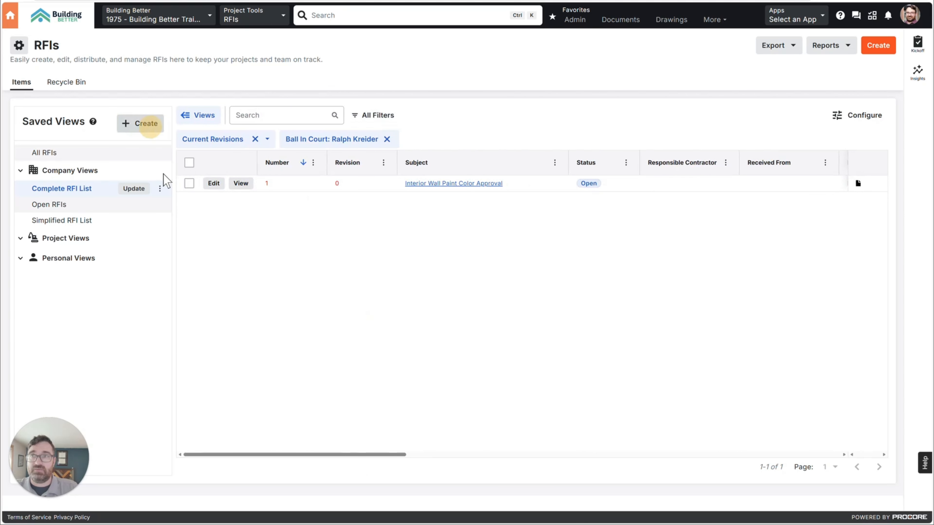
Save the filtered list as a Personal View named "My RFIs" and compare it with the Open RFIs view, finishing on My RFIs.
{"action": "left_click", "coordinate": [150, 124]}
{"action": "left_click", "coordinate": [365, 210]}
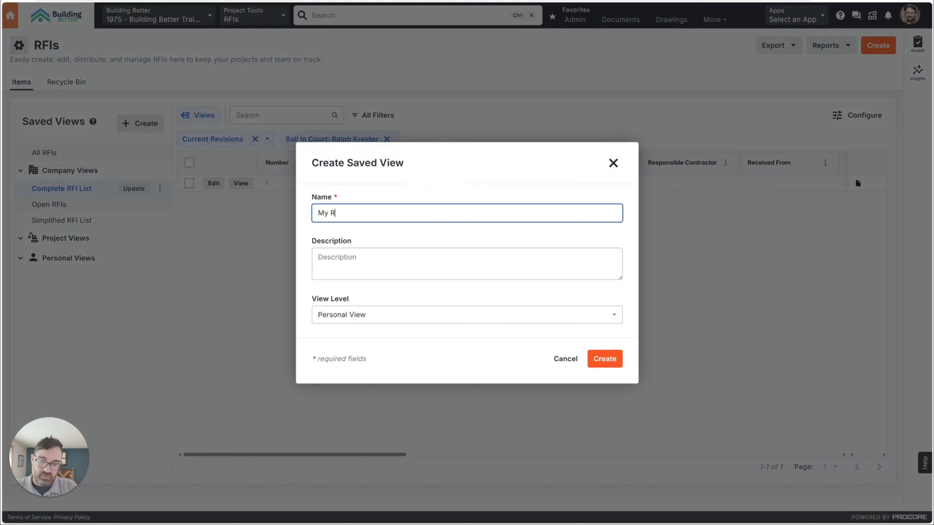
{"action": "type", "text": "My RFIs"}
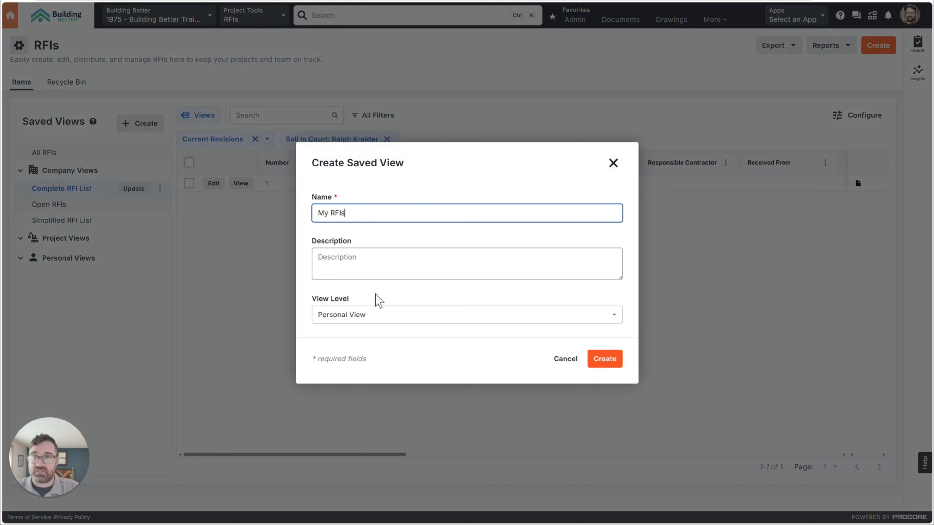
{"action": "left_click", "coordinate": [610, 361]}
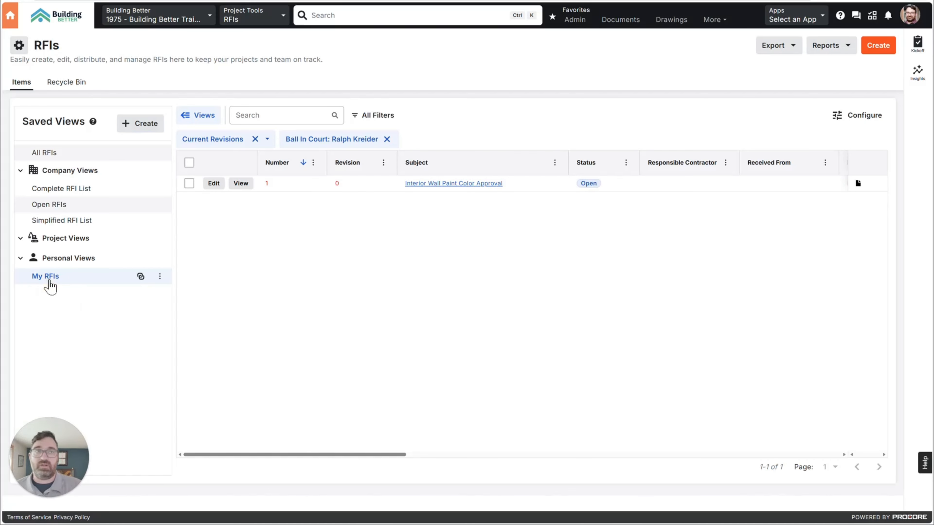
{"action": "left_click", "coordinate": [65, 205]}
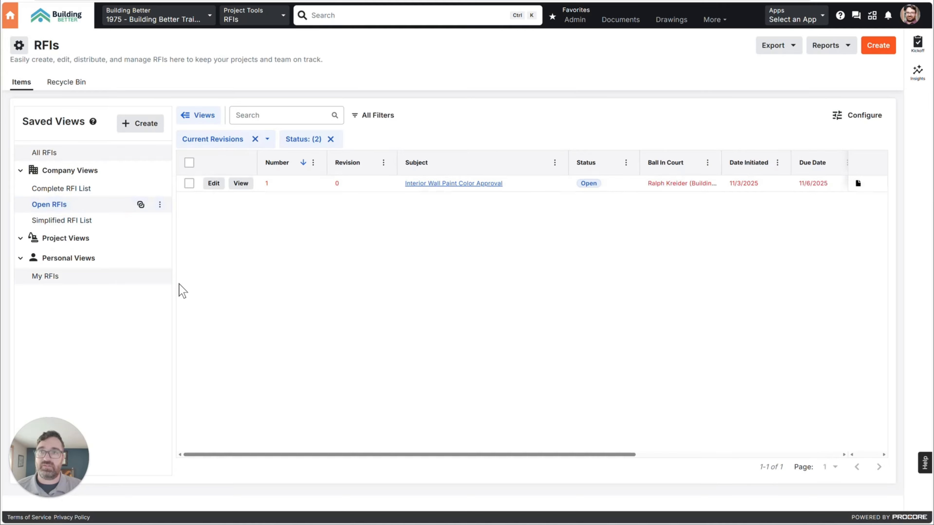
{"action": "left_click", "coordinate": [74, 279]}
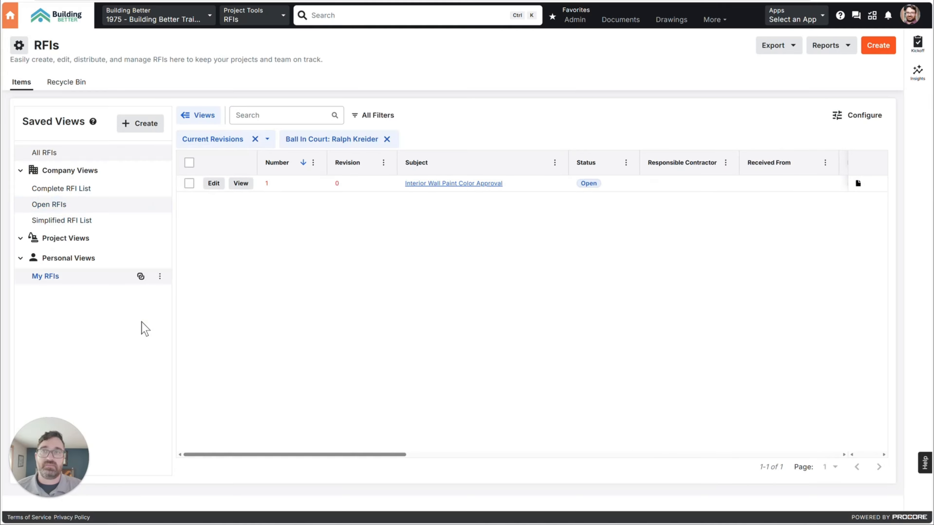